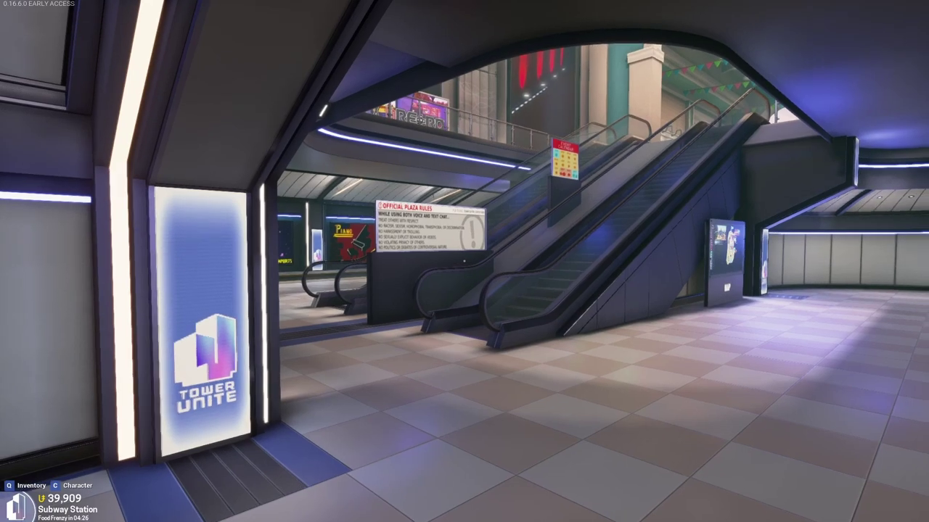
Ride the escalator from the Subway Station up to the Tower Lobby.
{"action": "key", "text": "w"}
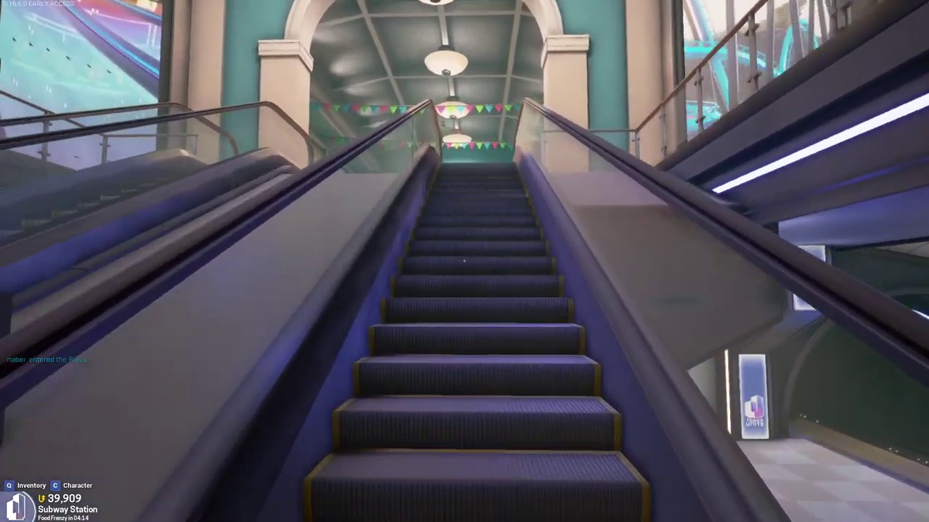
{"action": "key", "text": "w"}
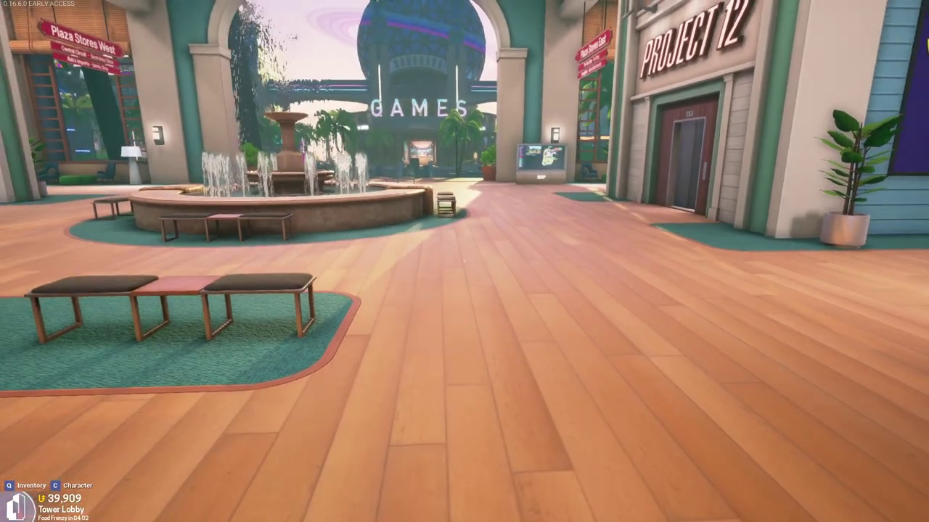
{"action": "key", "text": "d"}
{"action": "key", "text": "s"}
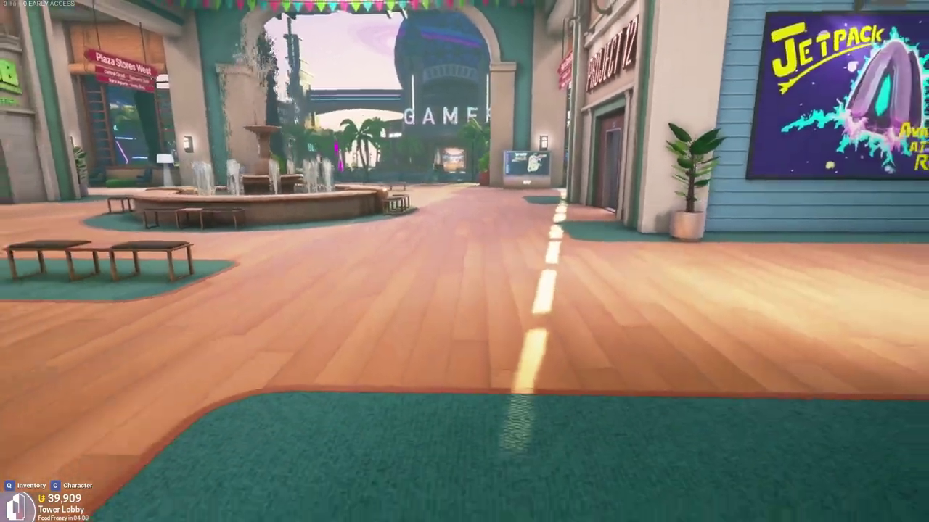
{"action": "key", "text": "s"}
{"action": "key", "text": "d"}
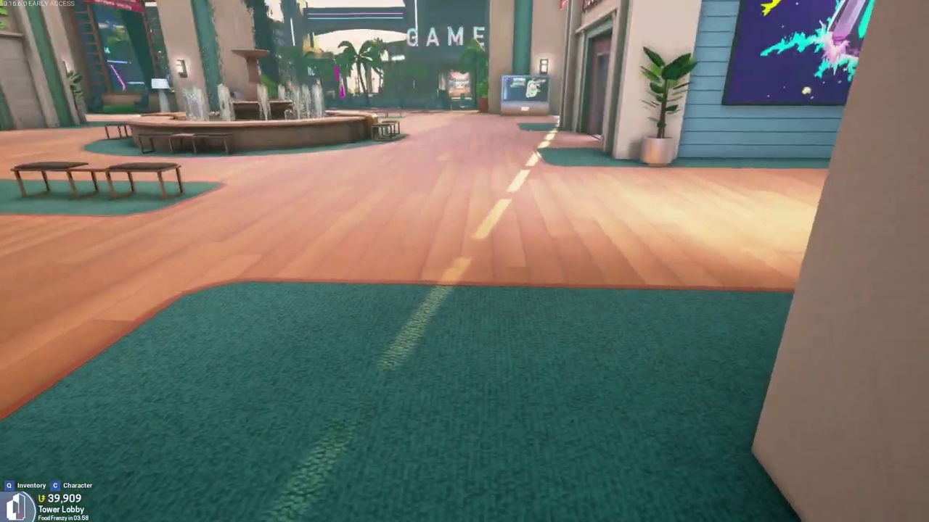
{"action": "key", "text": "a"}
{"action": "key", "text": "d"}
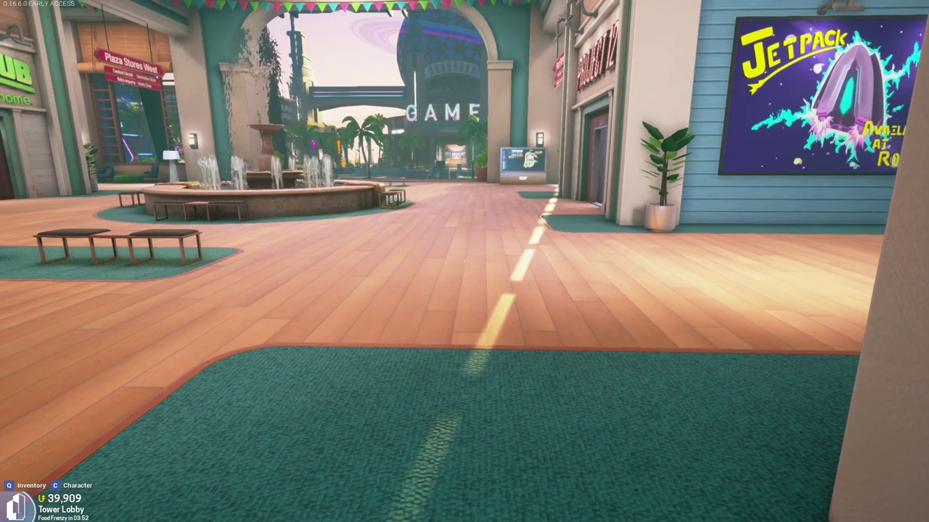
{"action": "key", "text": "a"}
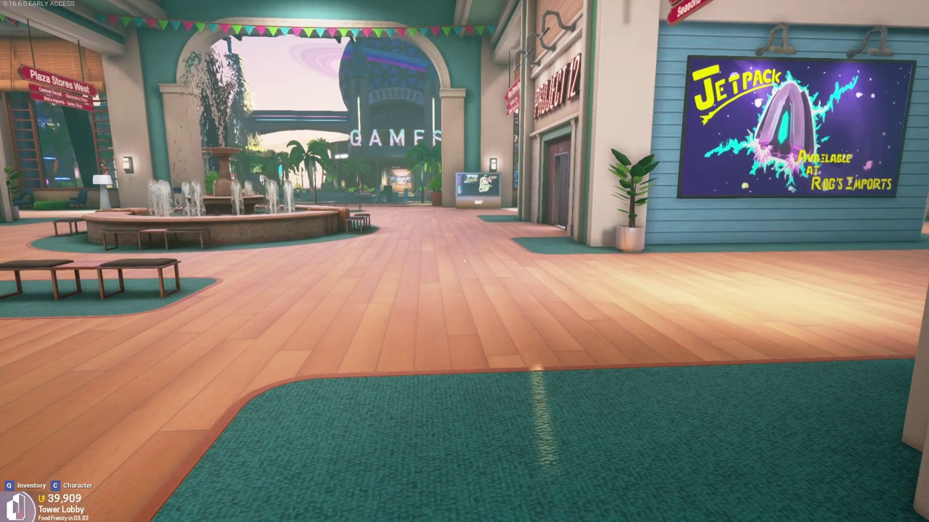
Walk to The Toy Stop in the East Stores and open the shopkeeper's store.
{"action": "key", "text": "w"}
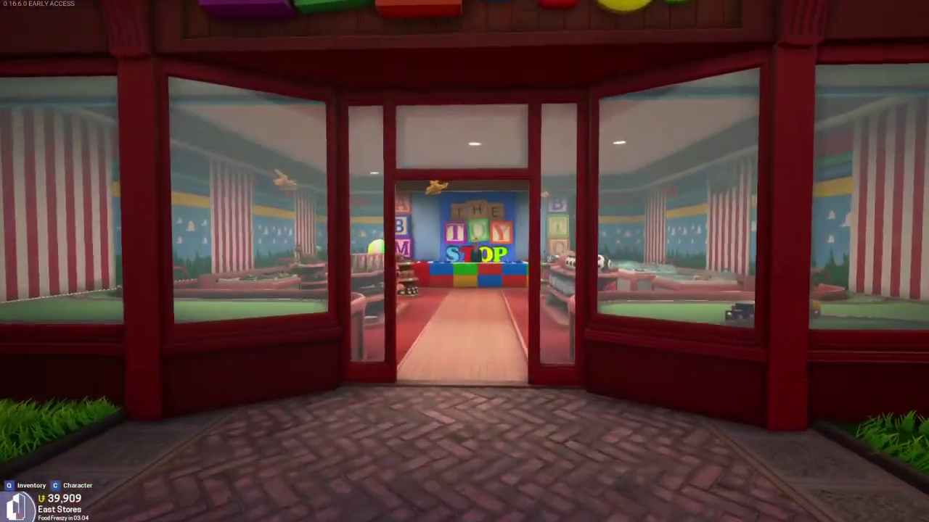
{"action": "key", "text": "w"}
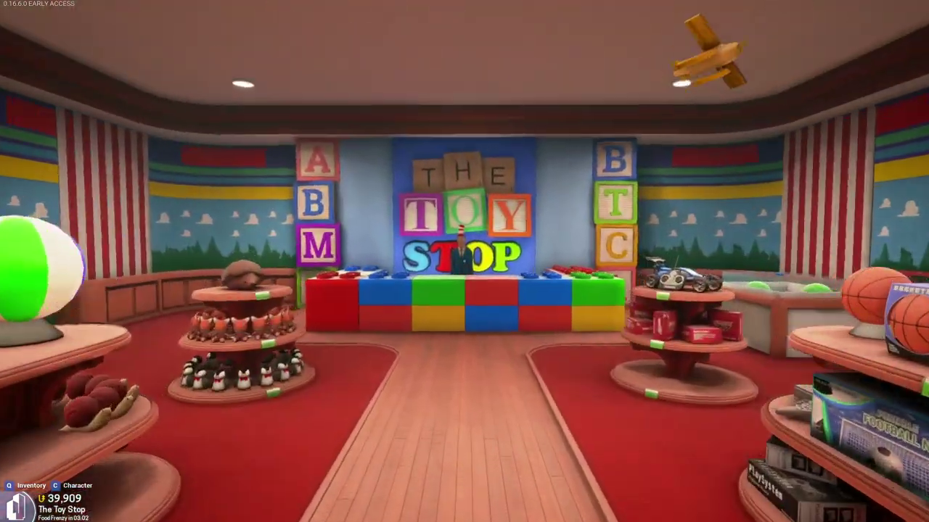
{"action": "key", "text": "w"}
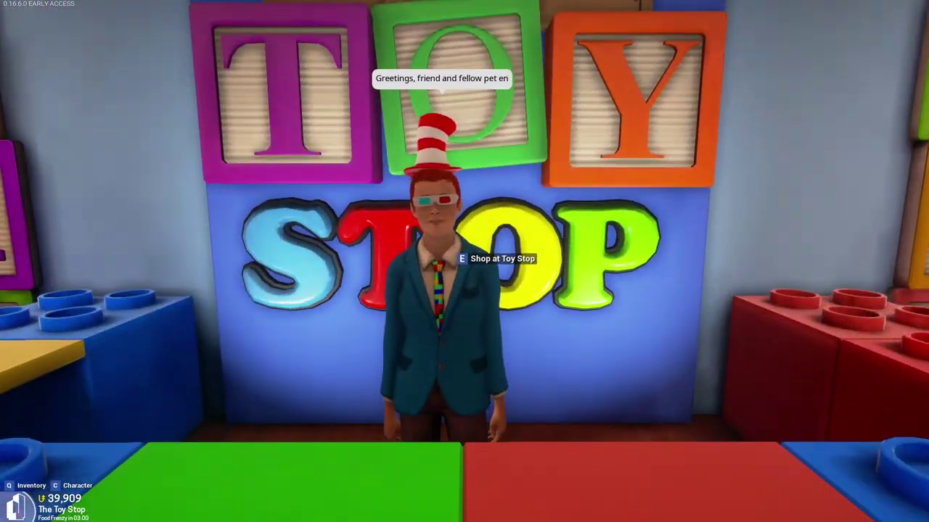
{"action": "key", "text": "e"}
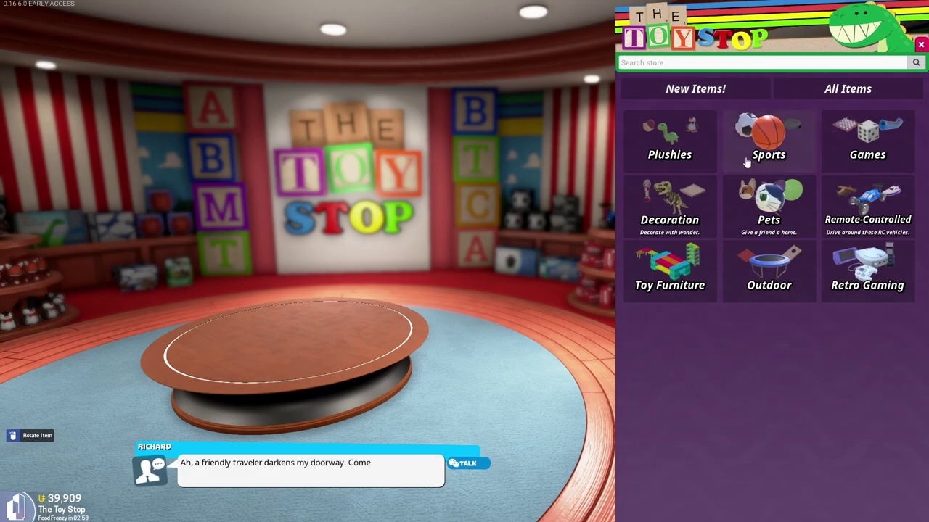
Examine the consoles, arcade cabinets and cartridge in the Toy Stop's Retro Gaming category, and leave the store.
{"action": "left_click", "coordinate": [879, 275]}
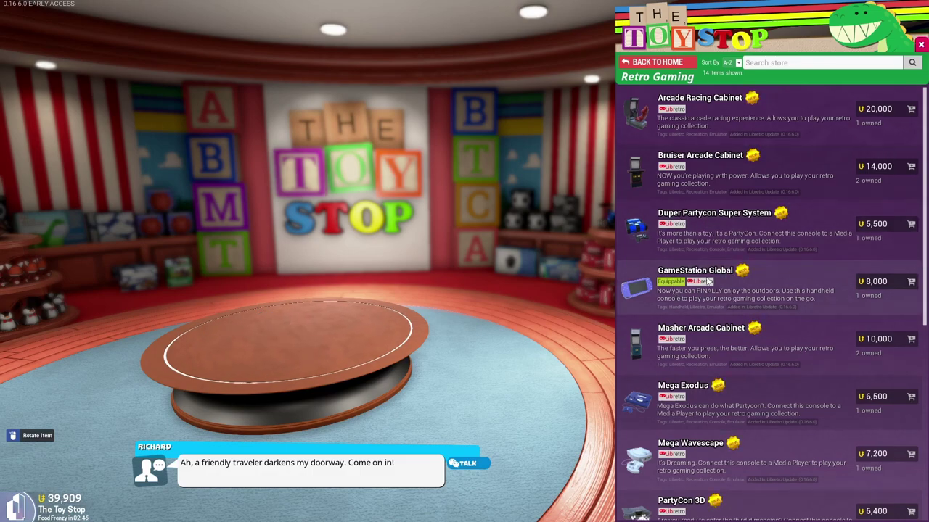
{"action": "scroll", "coordinate": [755, 298], "scroll_direction": "down", "scroll_amount": 1}
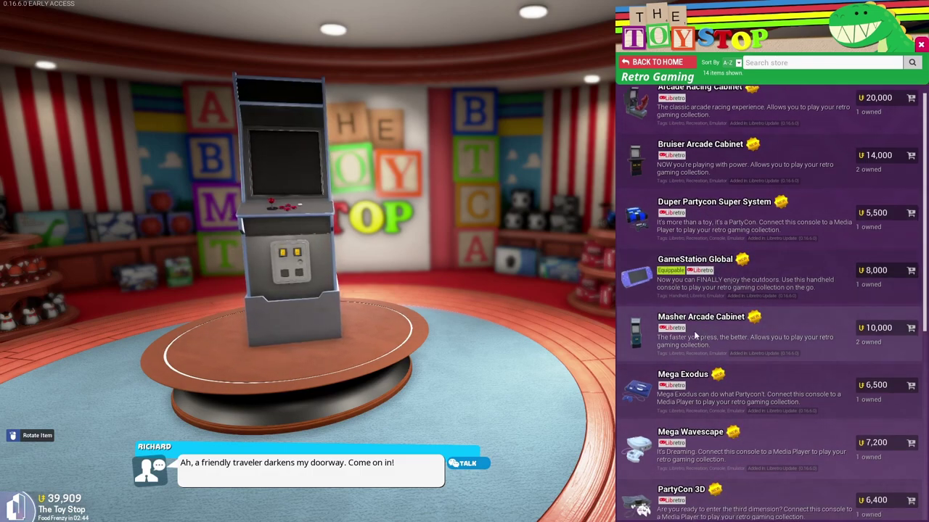
{"action": "scroll", "coordinate": [703, 363], "scroll_direction": "down", "scroll_amount": 3}
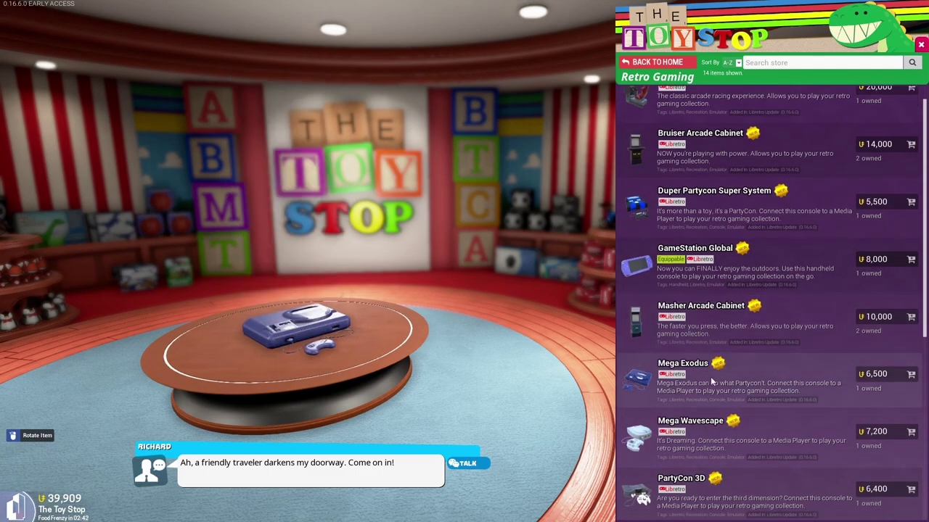
{"action": "scroll", "coordinate": [711, 377], "scroll_direction": "down", "scroll_amount": 5}
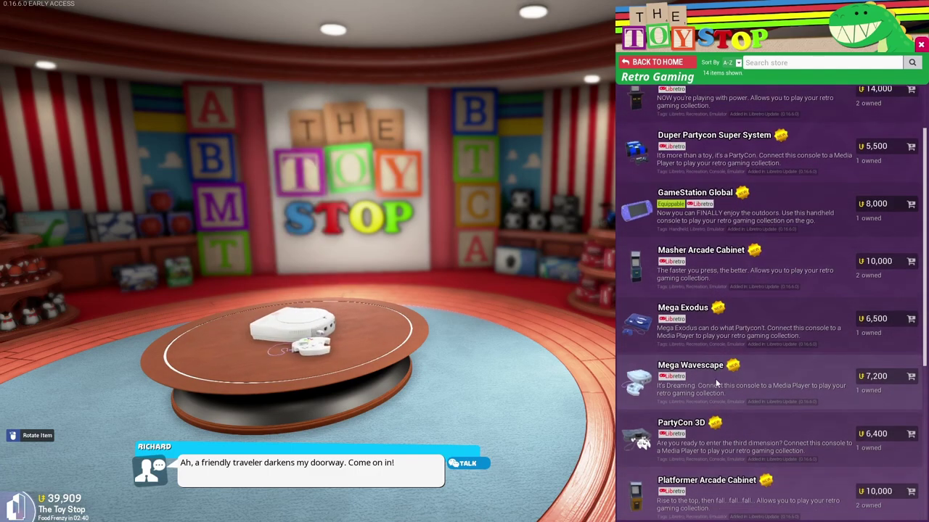
{"action": "scroll", "coordinate": [725, 352], "scroll_direction": "down", "scroll_amount": 5}
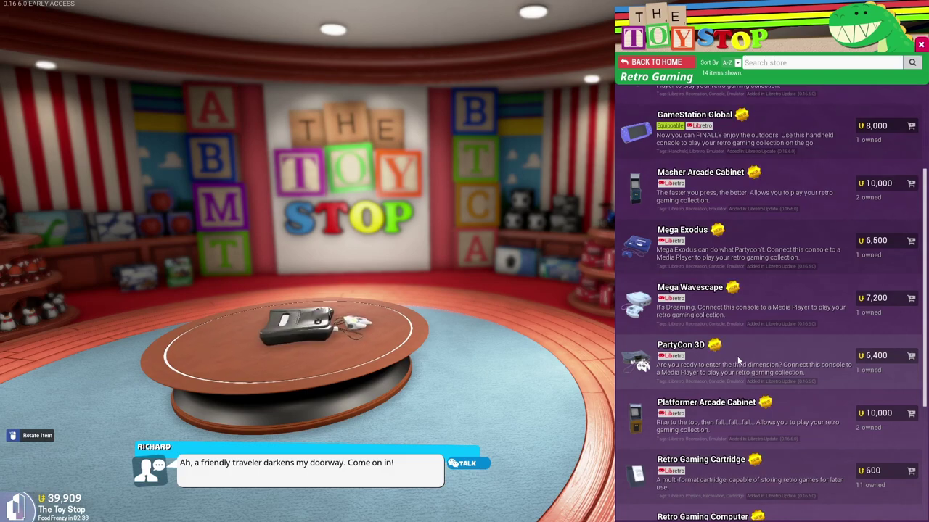
{"action": "scroll", "coordinate": [733, 361], "scroll_direction": "down", "scroll_amount": 5}
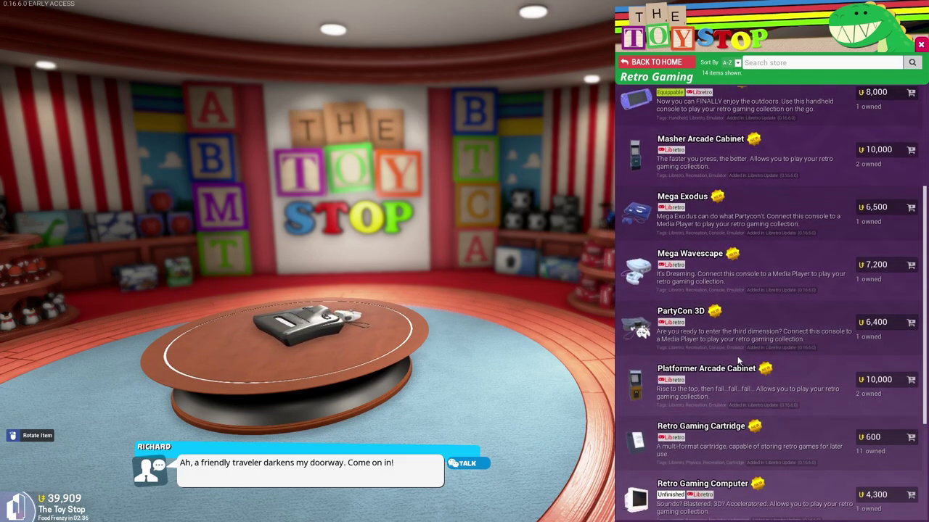
{"action": "scroll", "coordinate": [706, 360], "scroll_direction": "down", "scroll_amount": 5}
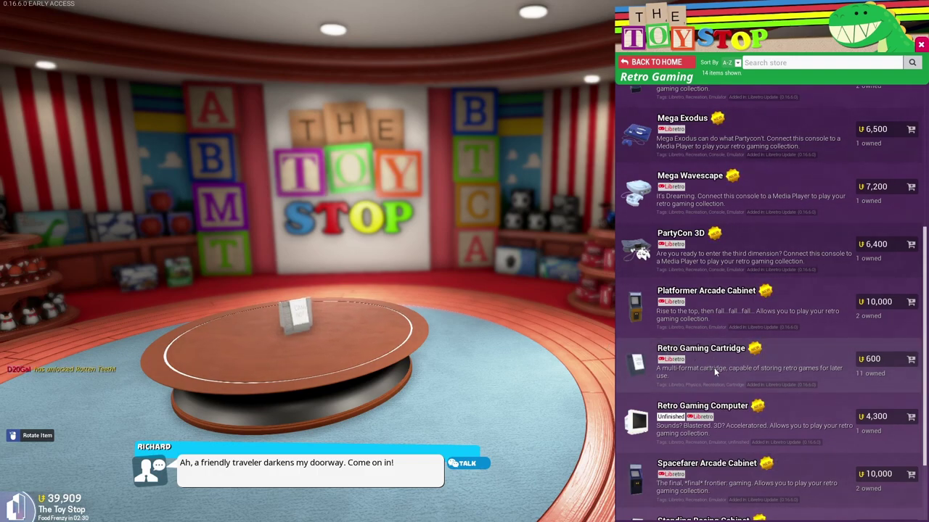
{"action": "scroll", "coordinate": [714, 367], "scroll_direction": "down", "scroll_amount": 4}
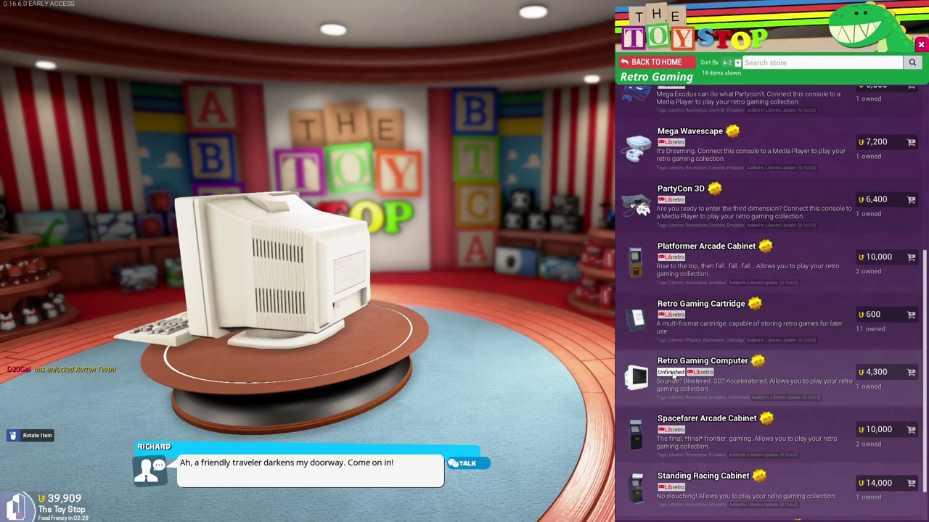
{"action": "scroll", "coordinate": [724, 373], "scroll_direction": "down", "scroll_amount": 2}
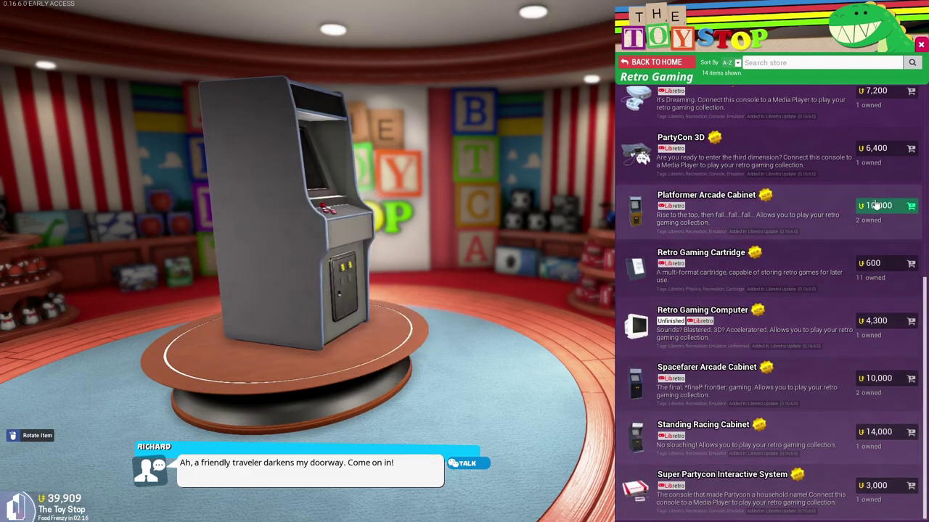
{"action": "scroll", "coordinate": [878, 442], "scroll_direction": "up", "scroll_amount": 1}
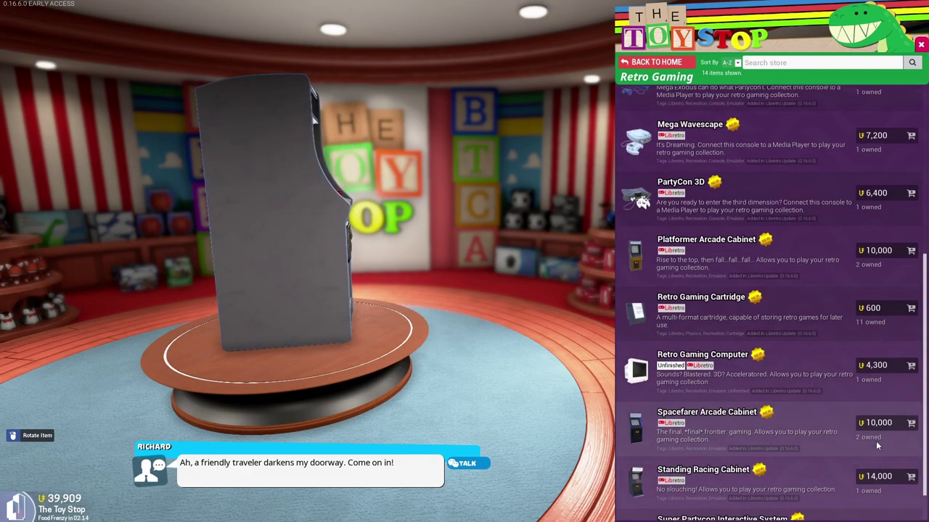
{"action": "scroll", "coordinate": [874, 435], "scroll_direction": "up", "scroll_amount": 7}
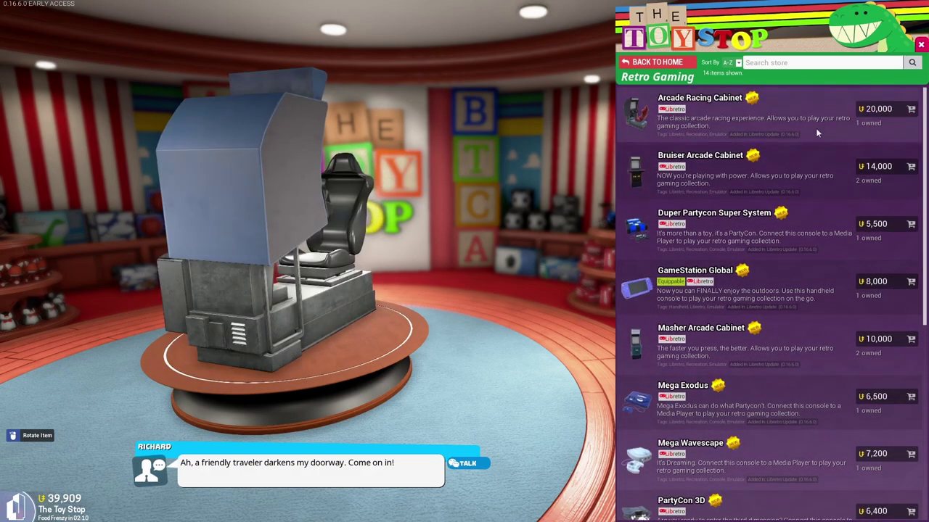
{"action": "key", "text": "Escape"}
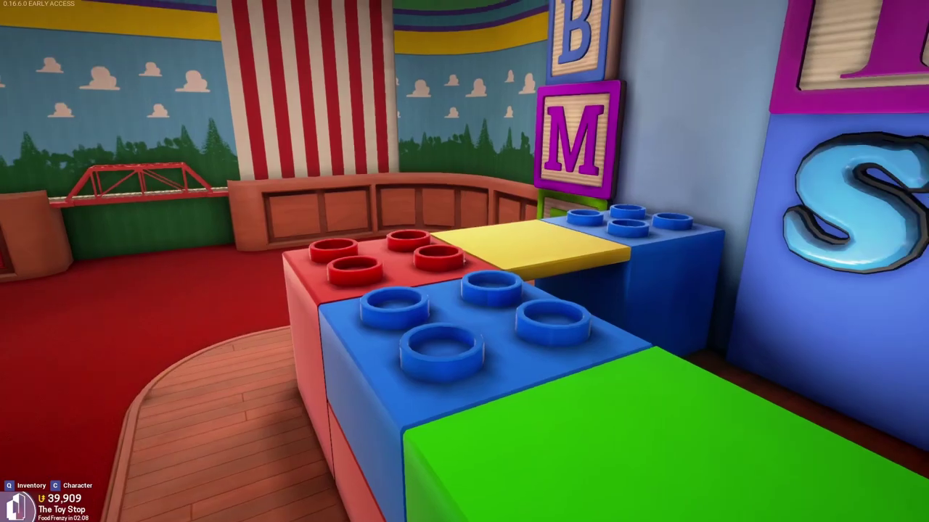
Leave The Toy Stop, cross the Main Plaza Square and enter the Arcade to reach the Asteroid Belt prize counter.
{"action": "key", "text": "w"}
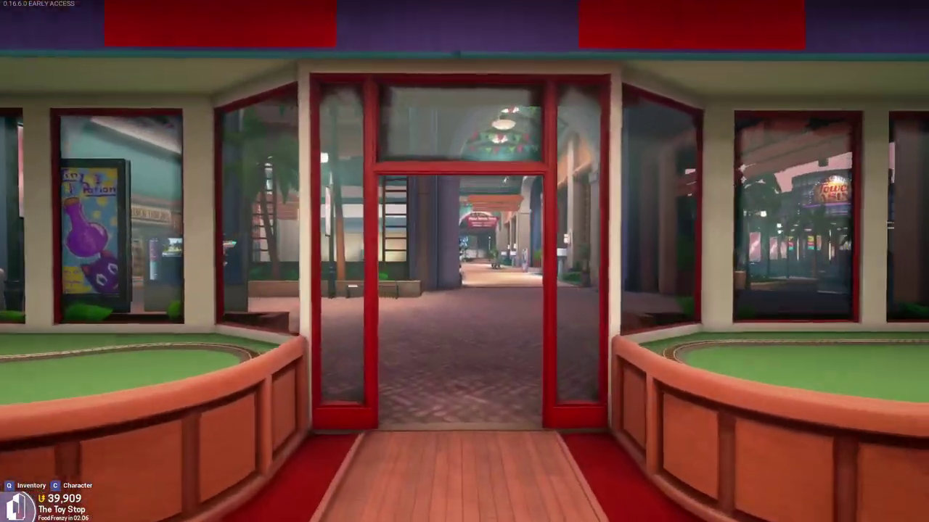
{"action": "key", "text": "w"}
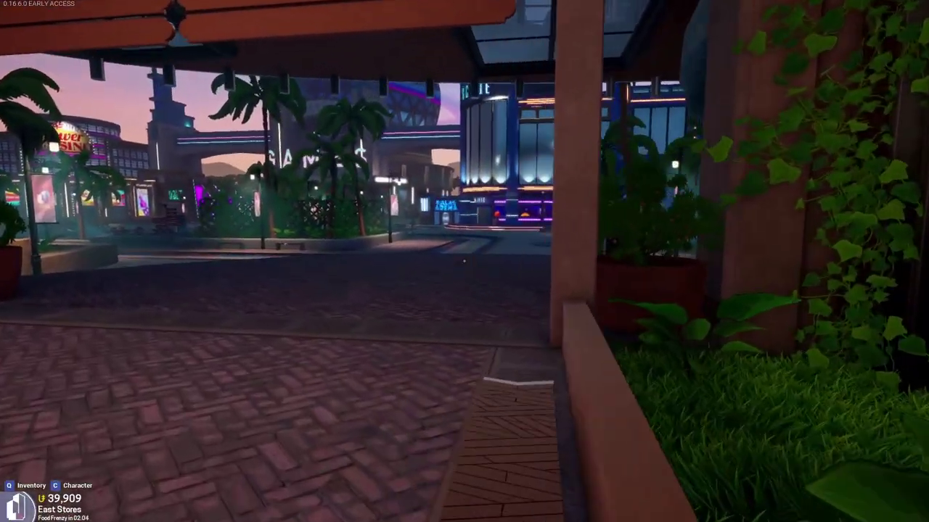
{"action": "key", "text": "w"}
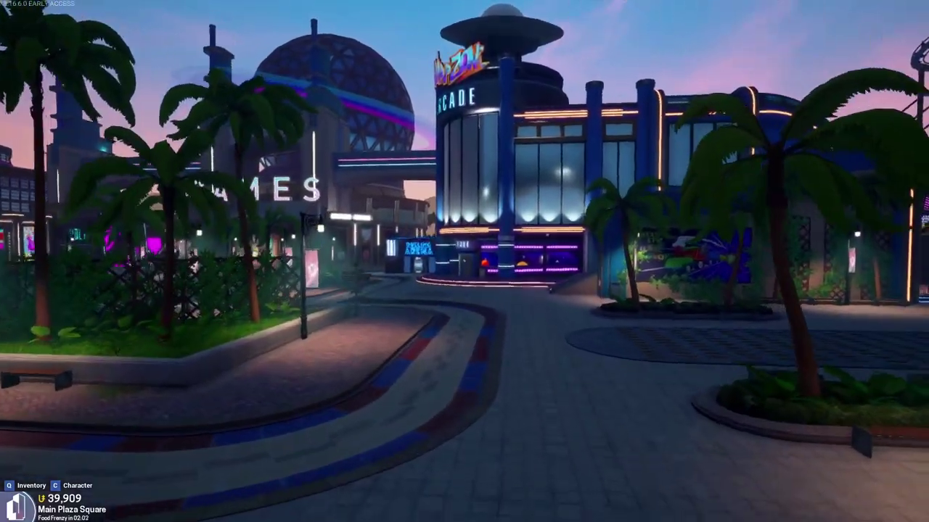
{"action": "key", "text": "w"}
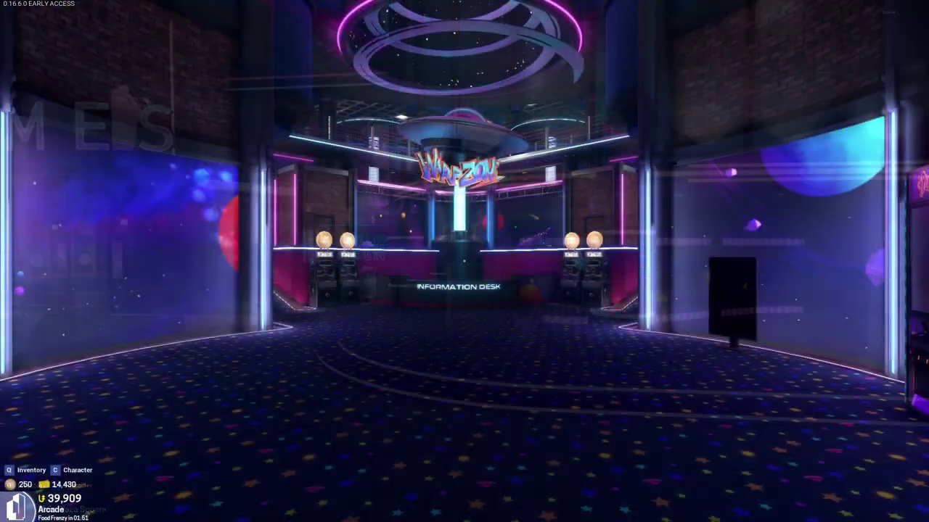
{"action": "key", "text": "w"}
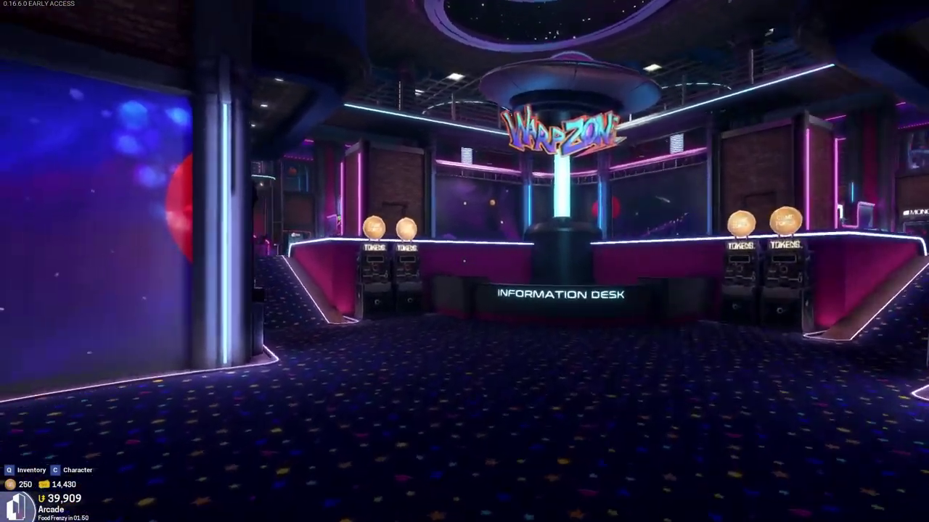
{"action": "key", "text": "w"}
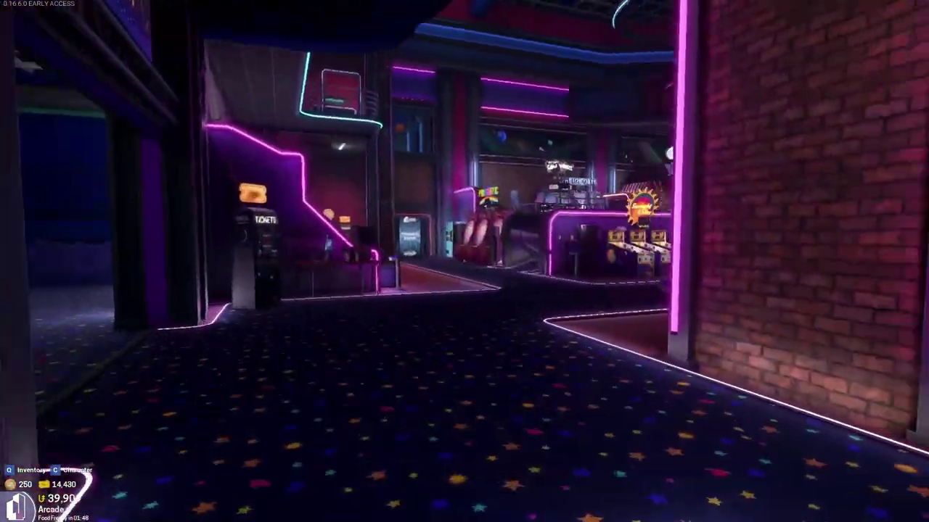
{"action": "key", "text": "w"}
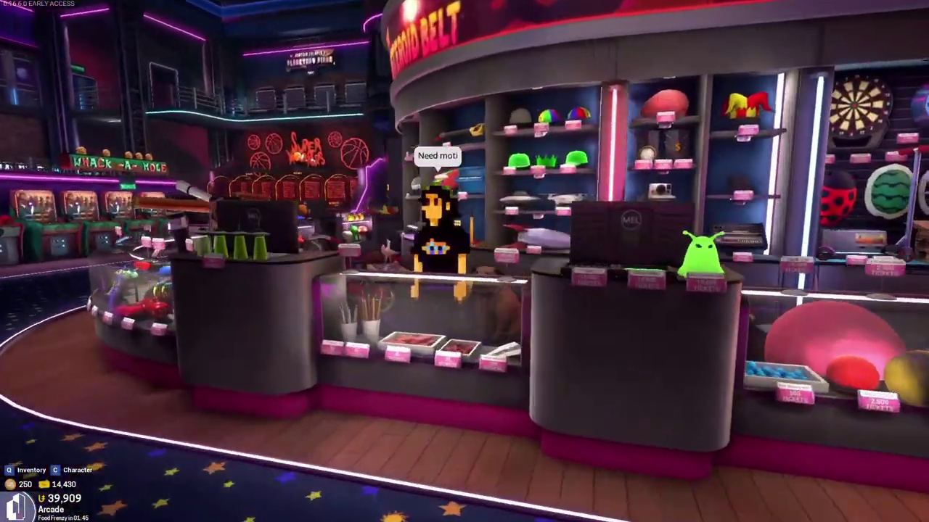
Open the Asteroid Belt store, examine the retro gaming items in its Games category, and leave the store.
{"action": "key", "text": "w"}
{"action": "key", "text": "e"}
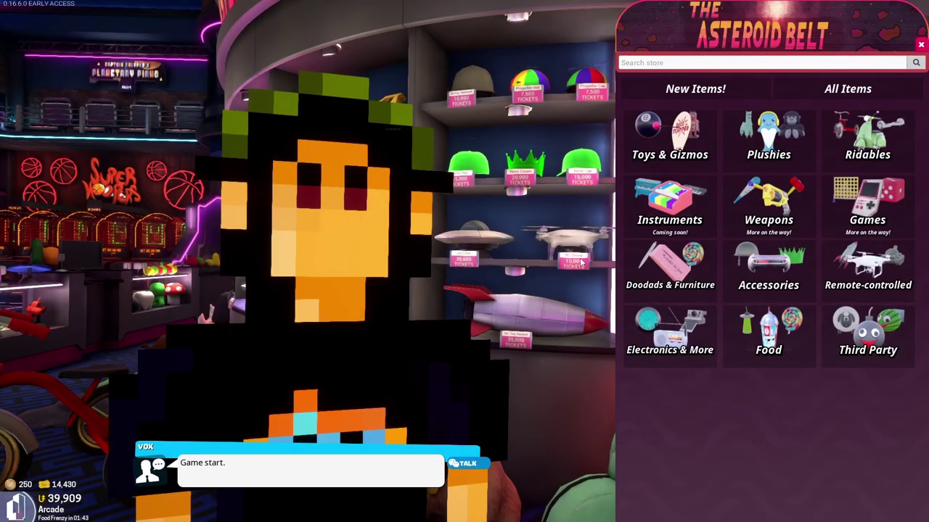
{"action": "left_click", "coordinate": [866, 197]}
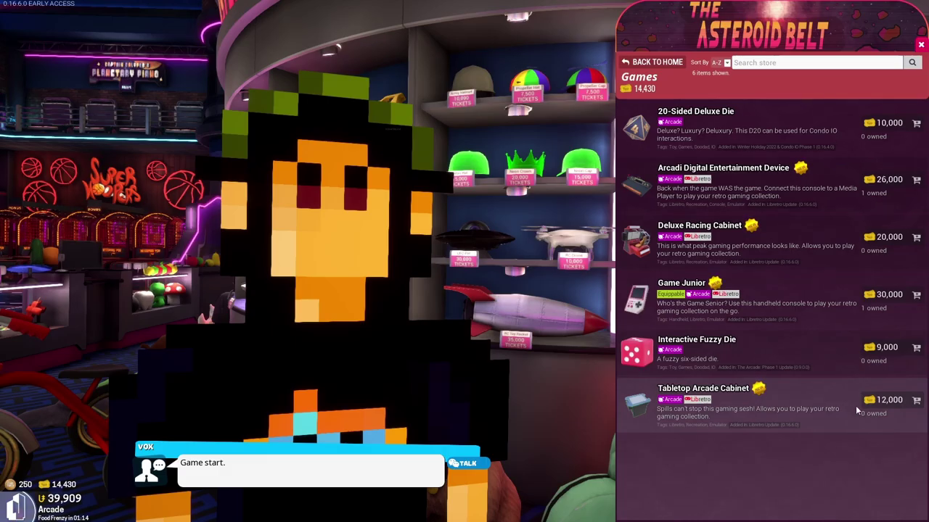
{"action": "key", "text": "Escape"}
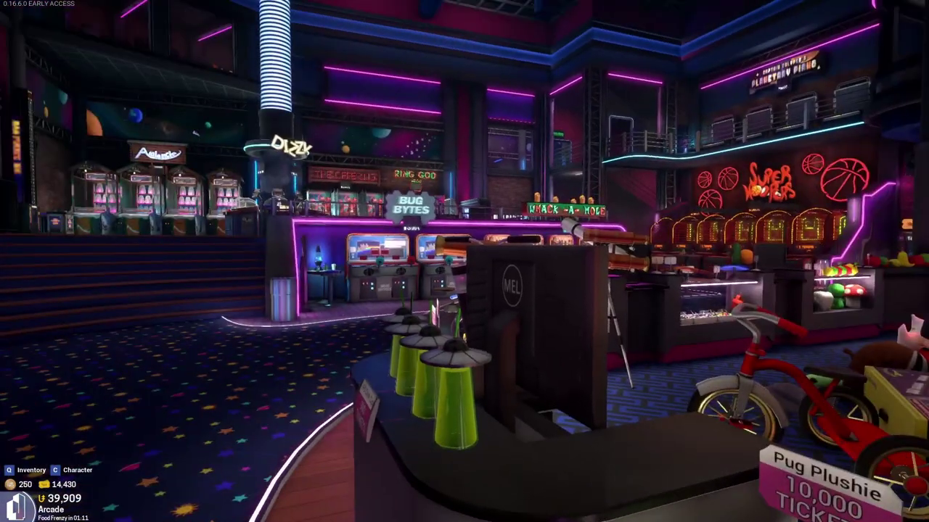
{"action": "key", "text": "d"}
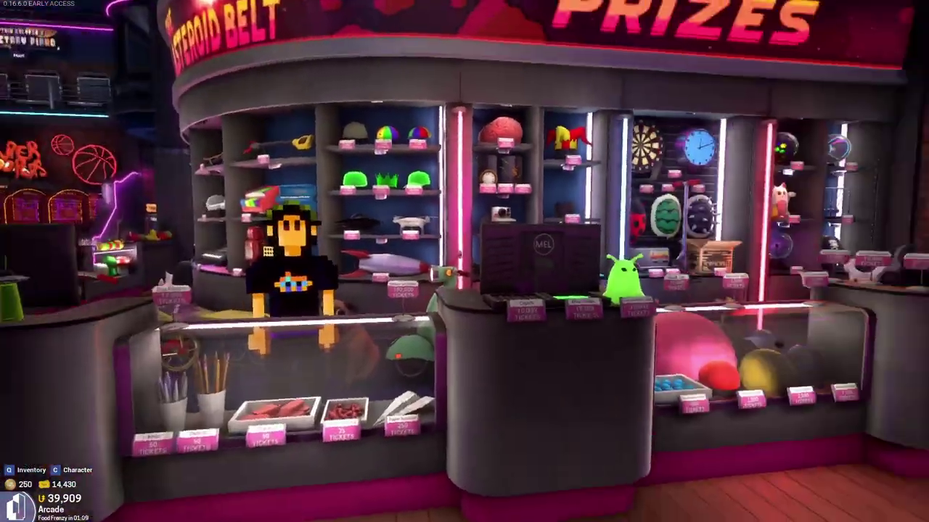
{"action": "key", "text": "w"}
{"action": "key", "text": "w"}
{"action": "key", "text": "a"}
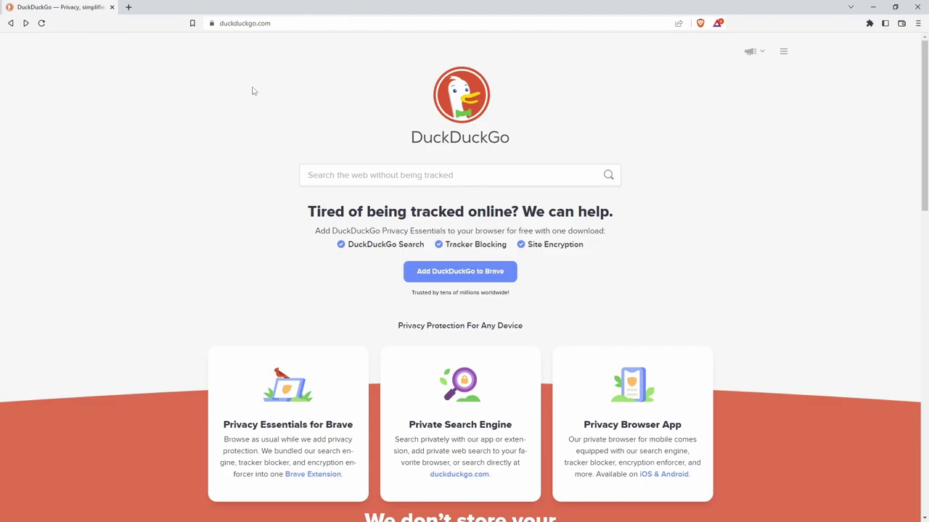
Replace the browser's current address and open the MAME ROM page at mamedev.org/roms.
{"action": "left_click", "coordinate": [282, 24]}
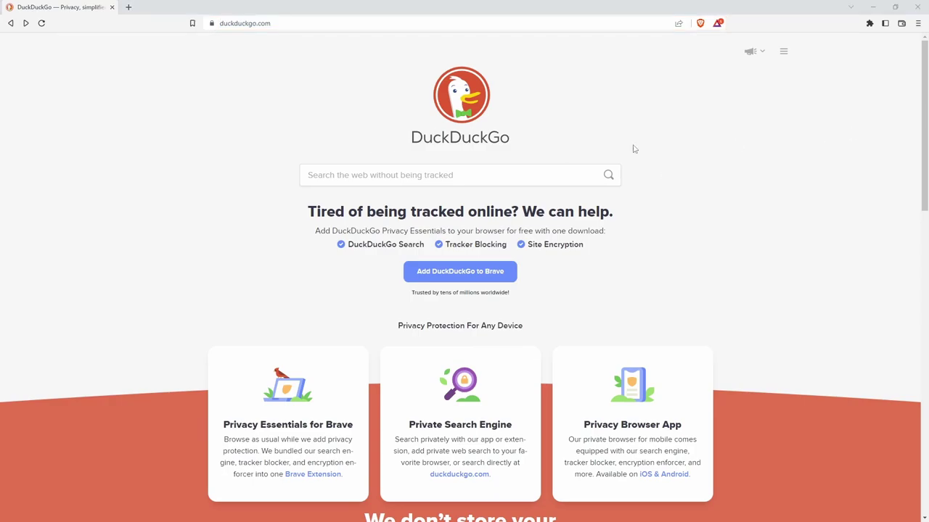
{"action": "left_click", "coordinate": [279, 24]}
{"action": "key", "text": "BackSpace"}
{"action": "key", "text": "BackSpace"}
{"action": "key", "text": "BackSpace"}
{"action": "key", "text": "BackSpace"}
{"action": "key", "text": "BackSpace"}
{"action": "key", "text": "BackSpace"}
{"action": "key", "text": "BackSpace"}
{"action": "key", "text": "BackSpace"}
{"action": "key", "text": "BackSpace"}
{"action": "key", "text": "BackSpace"}
{"action": "key", "text": "BackSpace"}
{"action": "key", "text": "BackSpace"}
{"action": "key", "text": "BackSpace"}
{"action": "key", "text": "BackSpace"}
{"action": "key", "text": "BackSpace"}
{"action": "key", "text": "BackSpace"}
{"action": "key", "text": "BackSpace"}
{"action": "key", "text": "BackSpace"}
{"action": "key", "text": "BackSpace"}
{"action": "key", "text": "BackSpace"}
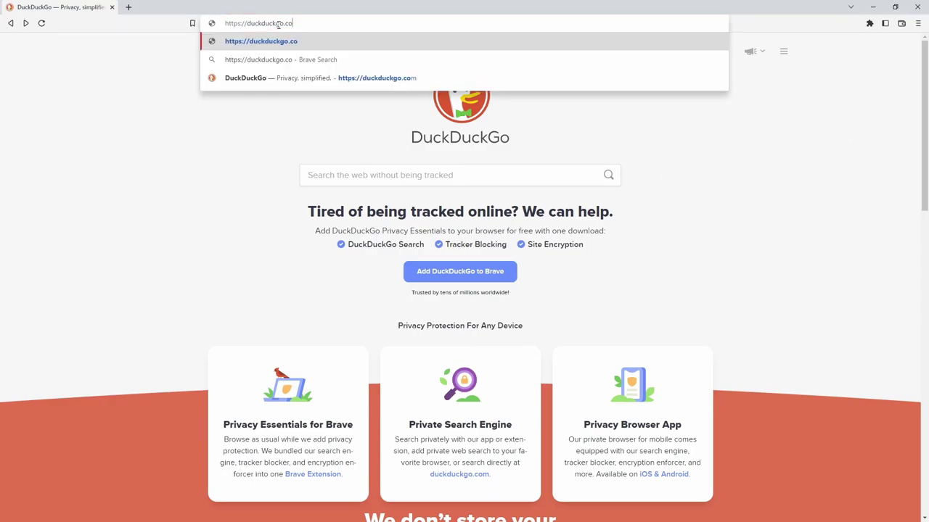
{"action": "type", "text": "mamedev.o"}
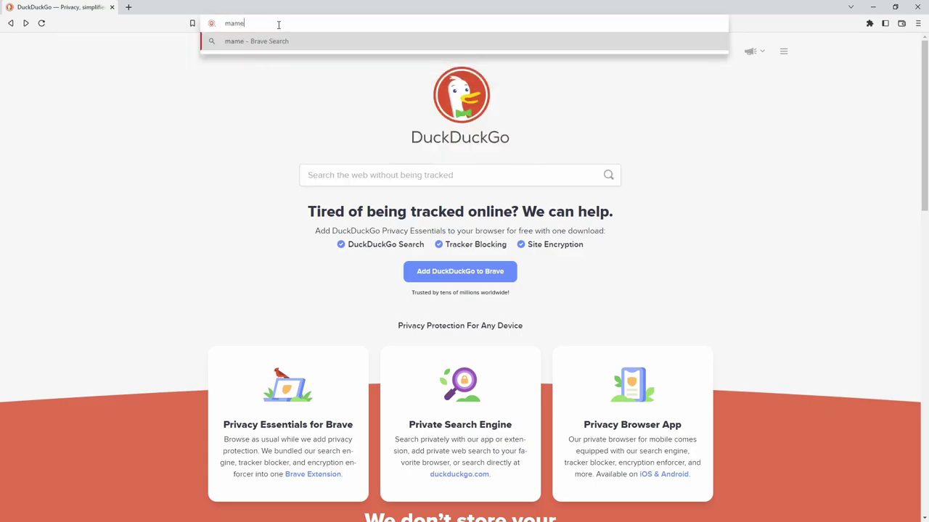
{"action": "type", "text": "rg/roms"}
{"action": "key", "text": "Return"}
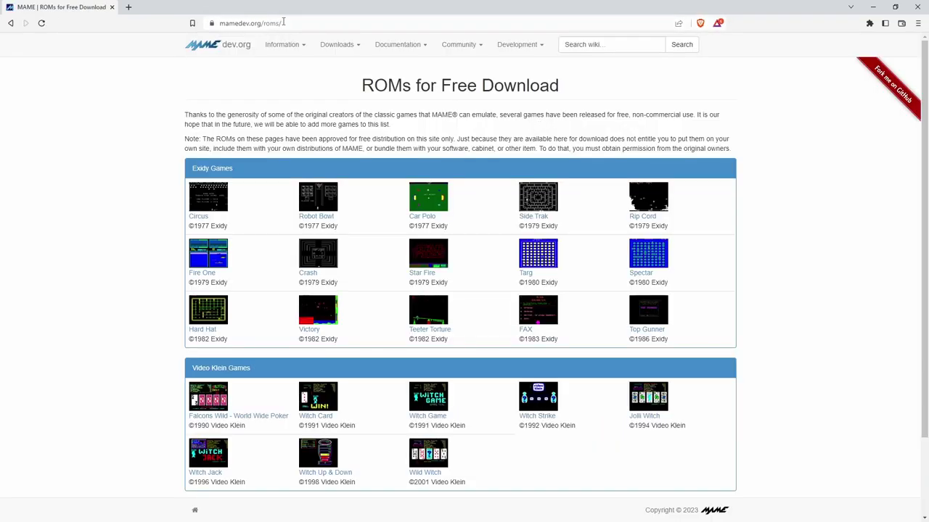
Examine the ROMs for Free Download page, its game sections and the introductory text about free, non-commercial use.
{"action": "left_click_drag", "start_coordinate": [363, 89], "coordinate": [558, 86]}
{"action": "left_click", "coordinate": [191, 59]}
{"action": "scroll", "coordinate": [137, 167], "scroll_direction": "down", "scroll_amount": 3}
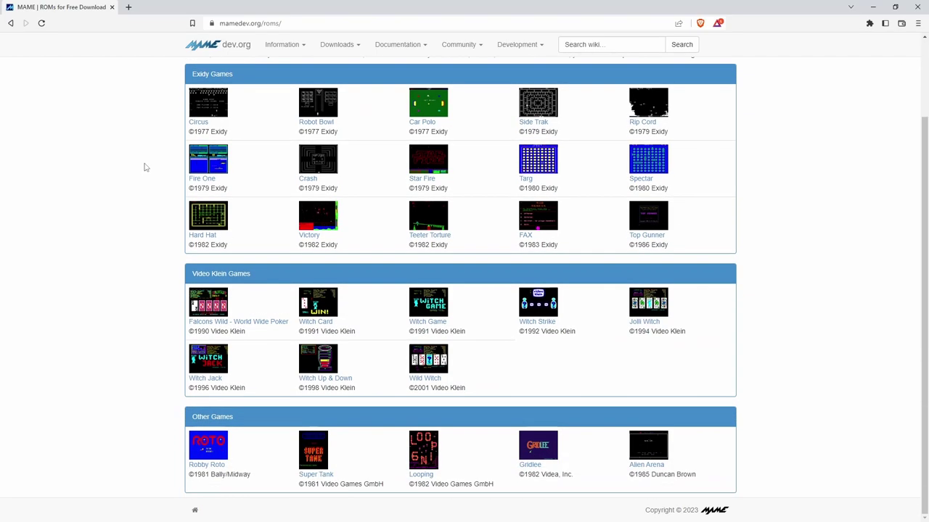
{"action": "scroll", "coordinate": [170, 171], "scroll_direction": "up", "scroll_amount": 3}
{"action": "scroll", "coordinate": [675, 210], "scroll_direction": "down", "scroll_amount": 3}
{"action": "scroll", "coordinate": [718, 234], "scroll_direction": "up", "scroll_amount": 3}
{"action": "left_click_drag", "start_coordinate": [196, 115], "coordinate": [695, 116]}
{"action": "left_click", "coordinate": [357, 152]}
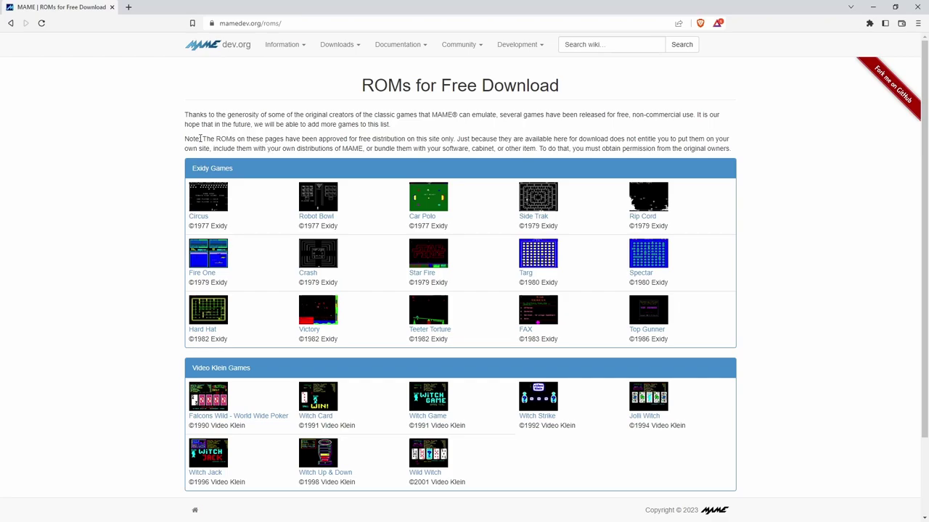
Read the note about distribution on this site only, and look through the Exidy, Video Klein and Other Games lists.
{"action": "left_click_drag", "start_coordinate": [348, 139], "coordinate": [456, 139]}
{"action": "left_click", "coordinate": [500, 156]}
{"action": "scroll", "coordinate": [748, 213], "scroll_direction": "down", "scroll_amount": 2}
{"action": "scroll", "coordinate": [800, 253], "scroll_direction": "up", "scroll_amount": 2}
{"action": "scroll", "coordinate": [713, 327], "scroll_direction": "down", "scroll_amount": 2}
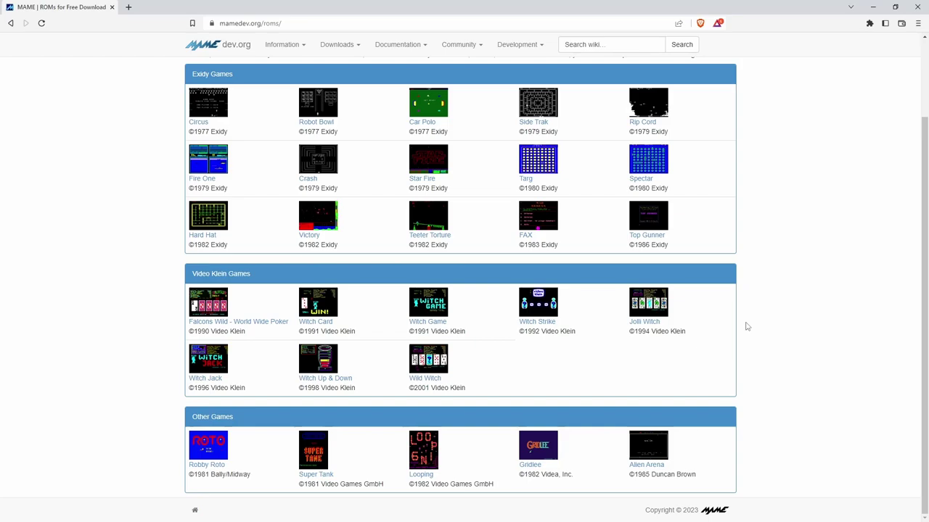
{"action": "scroll", "coordinate": [730, 313], "scroll_direction": "up", "scroll_amount": 1}
{"action": "scroll", "coordinate": [726, 309], "scroll_direction": "down", "scroll_amount": 1}
{"action": "scroll", "coordinate": [726, 301], "scroll_direction": "up", "scroll_amount": 1}
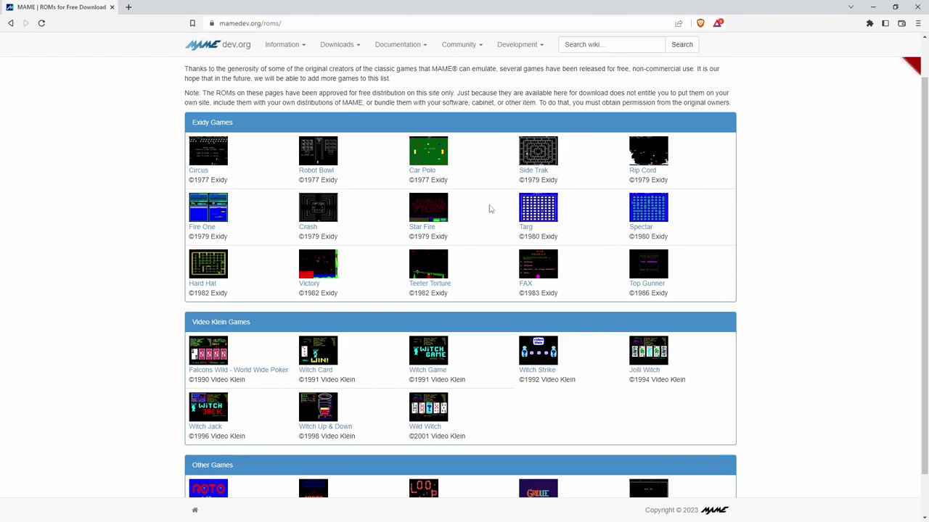
Open the Car Polo page from the Exidy Games and examine its description, screenshots and additional images.
{"action": "left_click", "coordinate": [427, 175]}
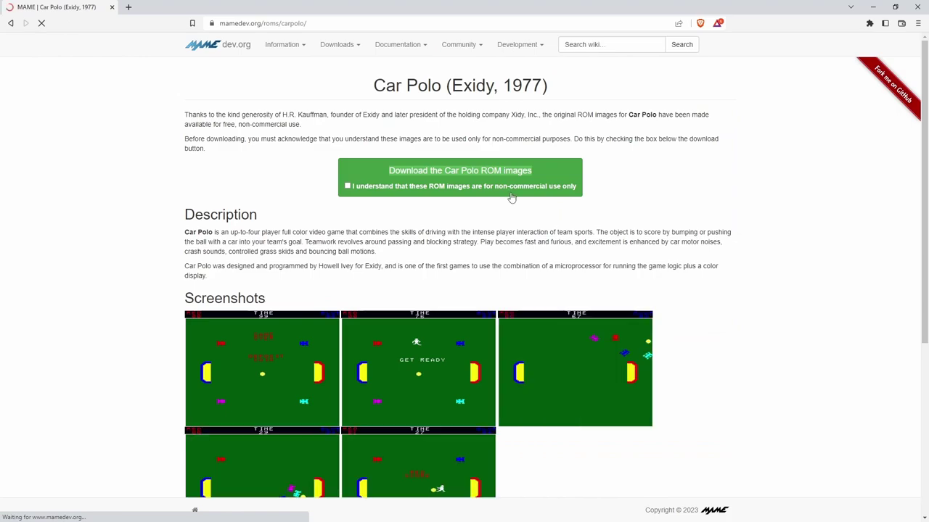
{"action": "scroll", "coordinate": [756, 253], "scroll_direction": "down", "scroll_amount": 3}
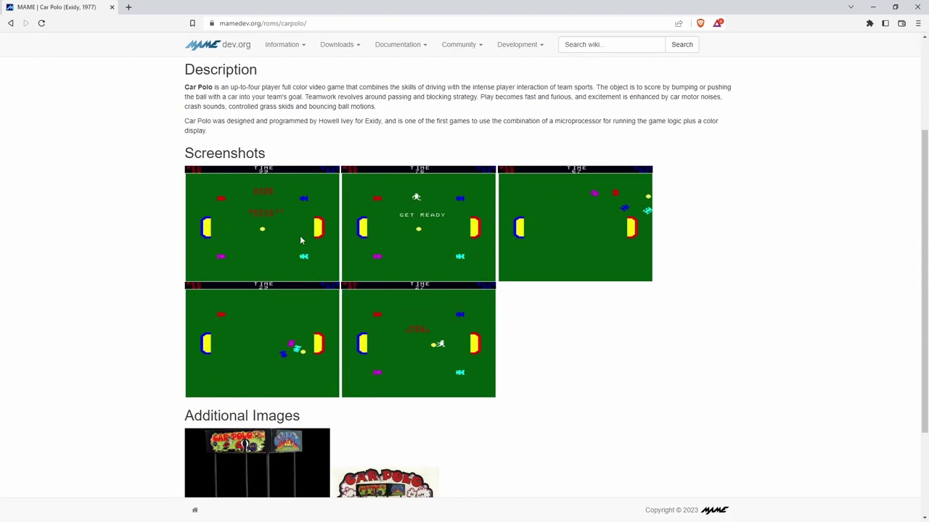
{"action": "scroll", "coordinate": [547, 348], "scroll_direction": "down", "scroll_amount": 3}
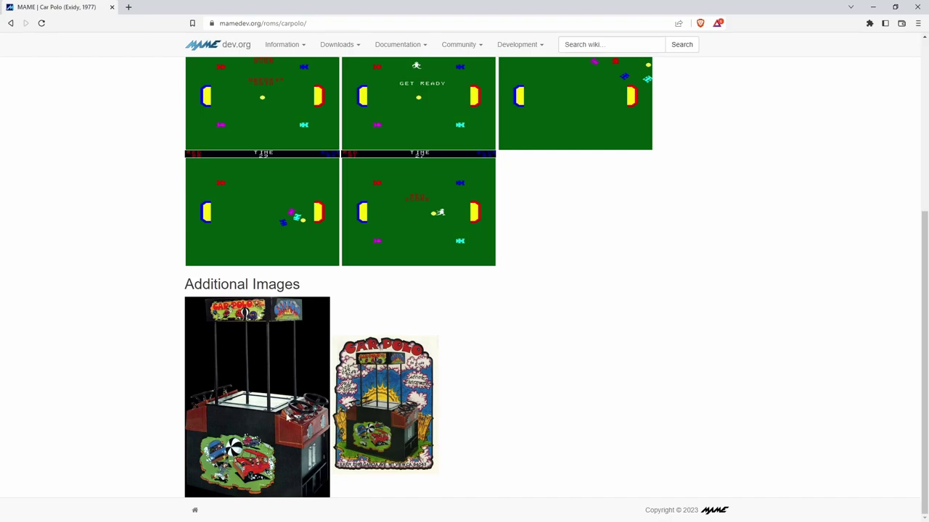
{"action": "scroll", "coordinate": [286, 435], "scroll_direction": "up", "scroll_amount": 6}
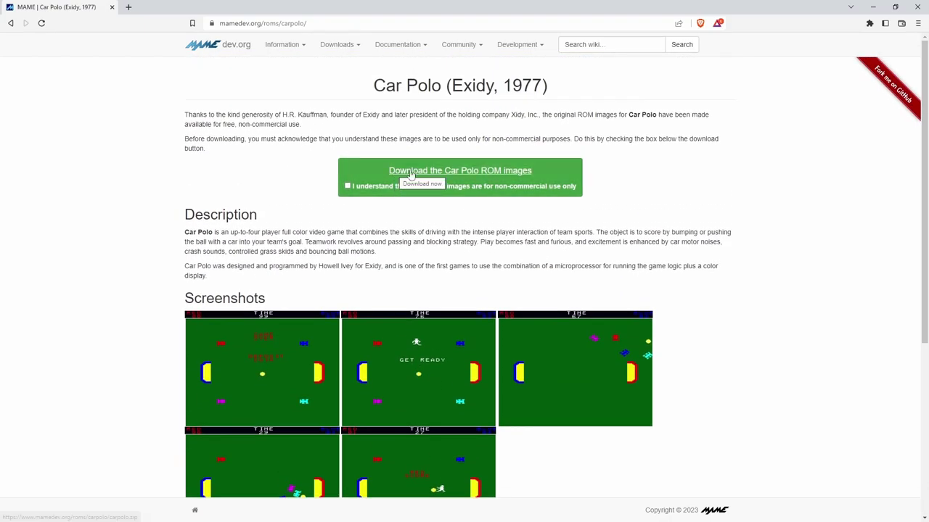
Acknowledge the non-commercial use condition and save the Car Polo ROM images as carpolo.zip in Downloads.
{"action": "left_click", "coordinate": [347, 187]}
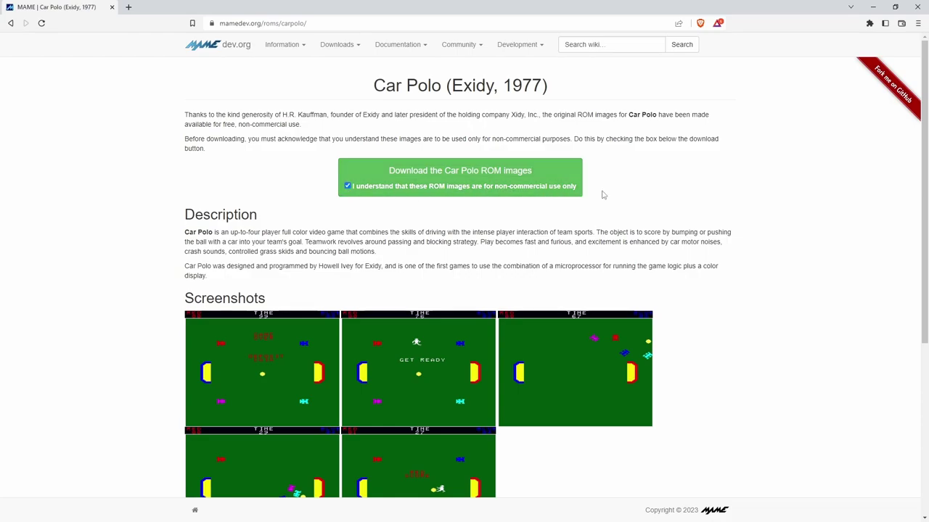
{"action": "left_click", "coordinate": [470, 172]}
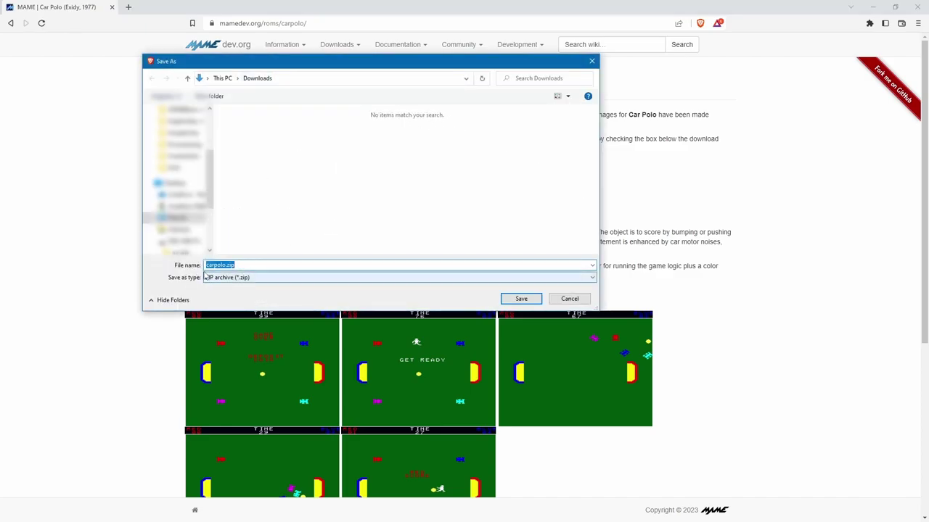
{"action": "left_click", "coordinate": [519, 298]}
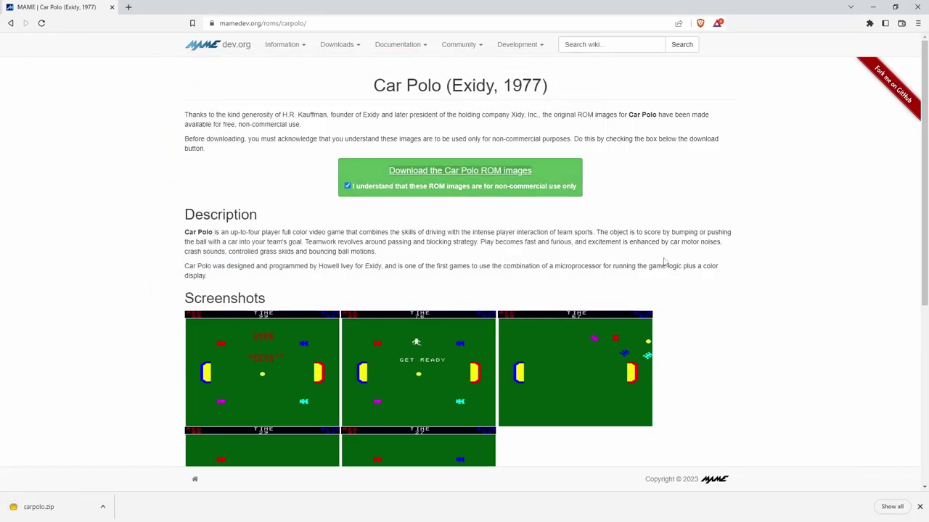
Return to the MAME ROM list and look through the other free games offered in all three sections.
{"action": "left_click", "coordinate": [11, 23]}
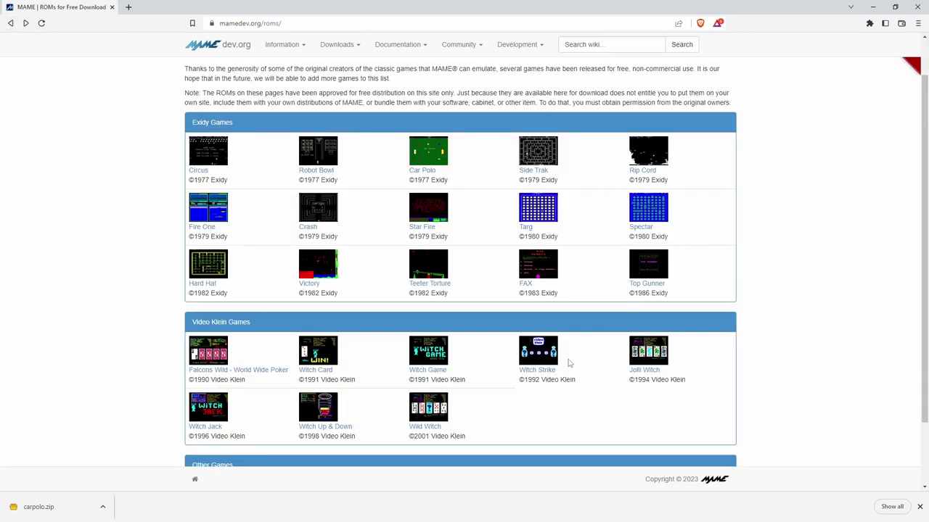
{"action": "scroll", "coordinate": [217, 384], "scroll_direction": "down", "scroll_amount": 2}
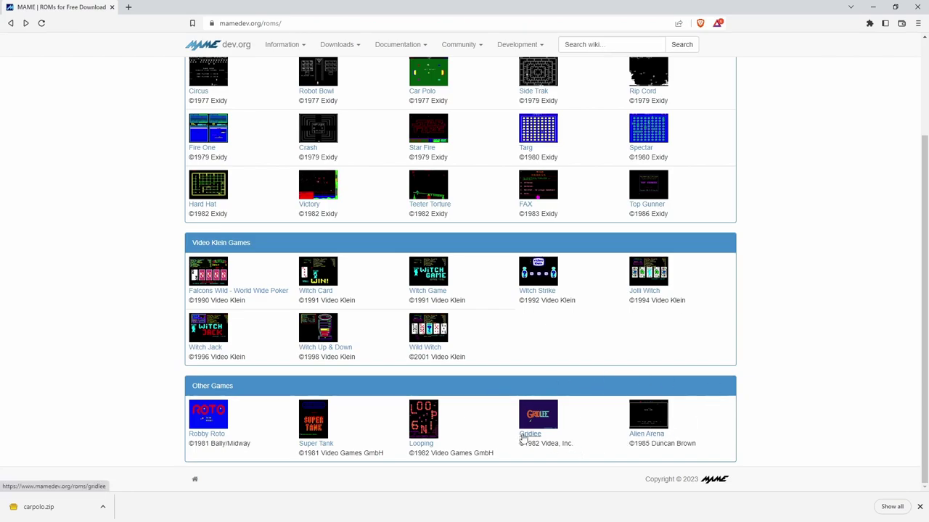
{"action": "scroll", "coordinate": [341, 183], "scroll_direction": "up", "scroll_amount": 1}
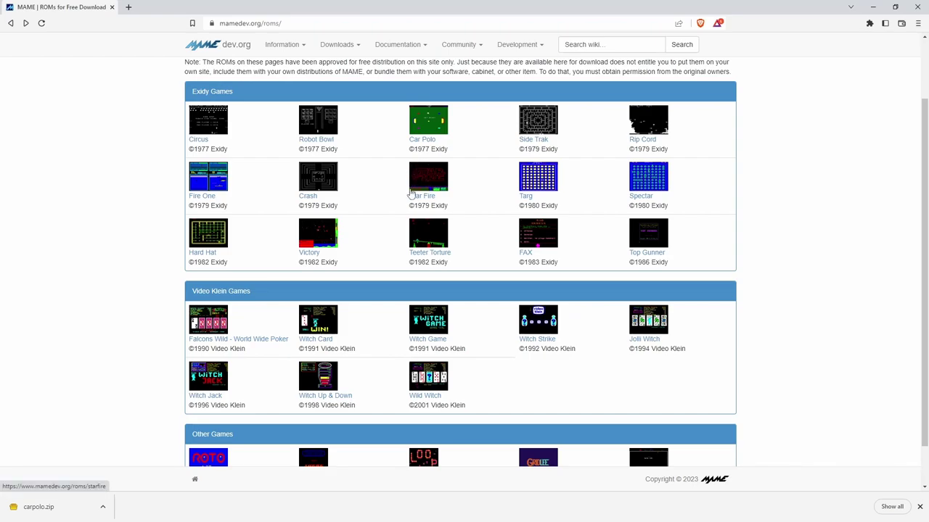
{"action": "scroll", "coordinate": [468, 202], "scroll_direction": "down", "scroll_amount": 1}
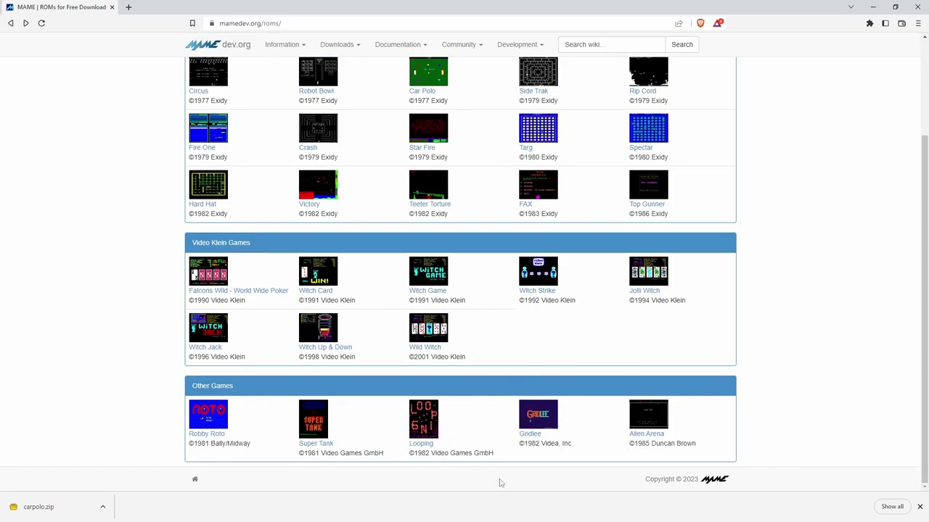
{"action": "scroll", "coordinate": [498, 479], "scroll_direction": "up", "scroll_amount": 1}
{"action": "scroll", "coordinate": [497, 464], "scroll_direction": "up", "scroll_amount": 2}
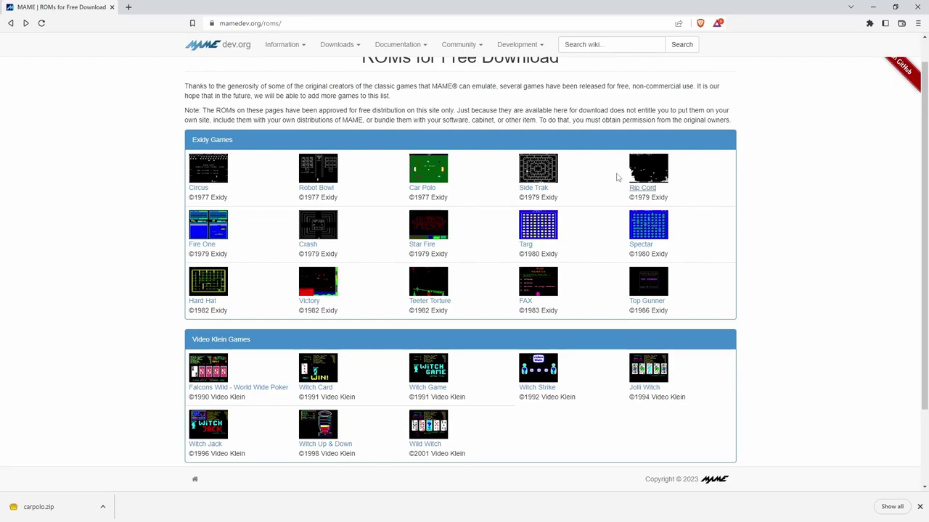
{"action": "scroll", "coordinate": [500, 245], "scroll_direction": "down", "scroll_amount": 1}
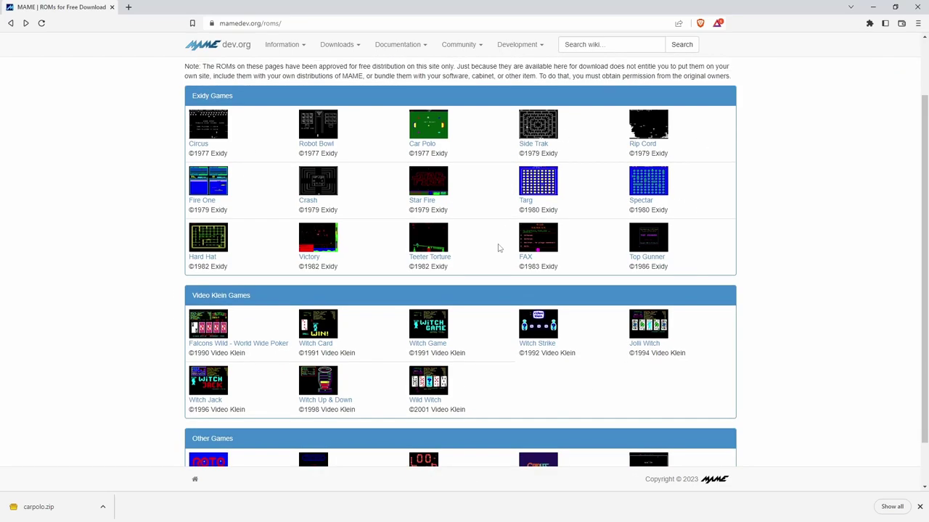
{"action": "scroll", "coordinate": [496, 248], "scroll_direction": "up", "scroll_amount": 2}
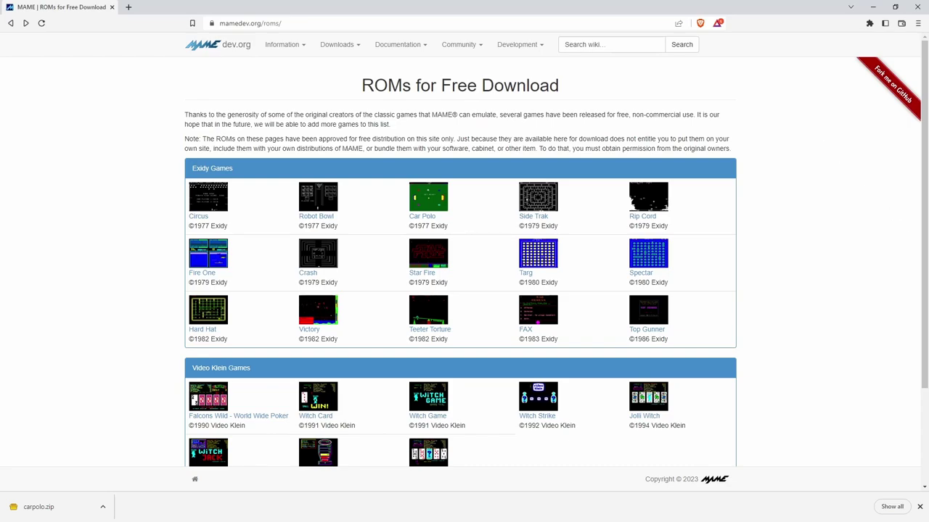
{"action": "key", "text": "ctrl+l"}
{"action": "type", "text": "https://www.romhacking.net/homebrew/"}
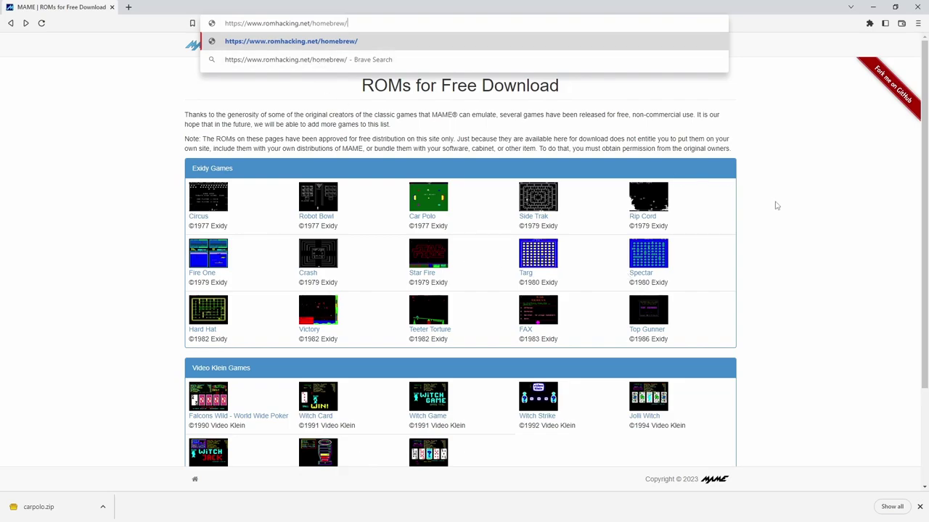
{"action": "key", "text": "Return"}
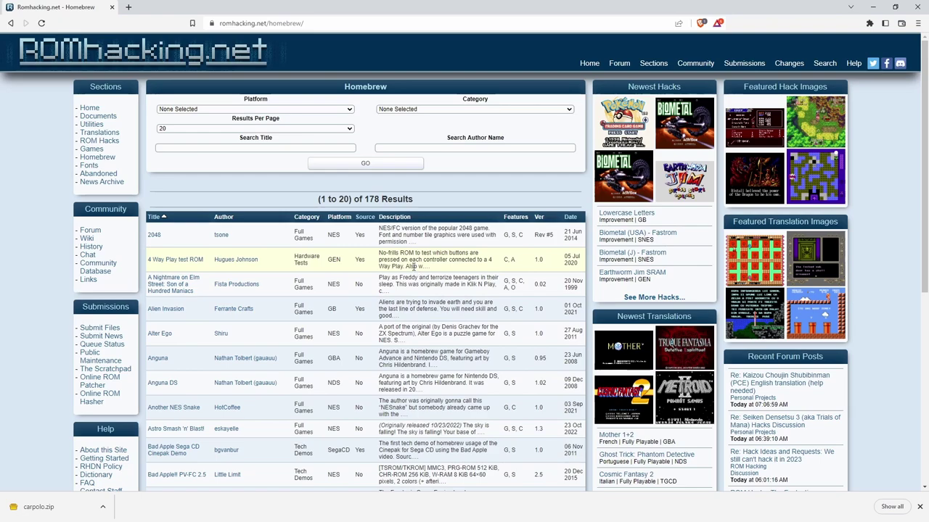
Look through the homebrew games and their platforms, and open the entry for the GBA game Anguna.
{"action": "scroll", "coordinate": [316, 277], "scroll_direction": "down", "scroll_amount": 1}
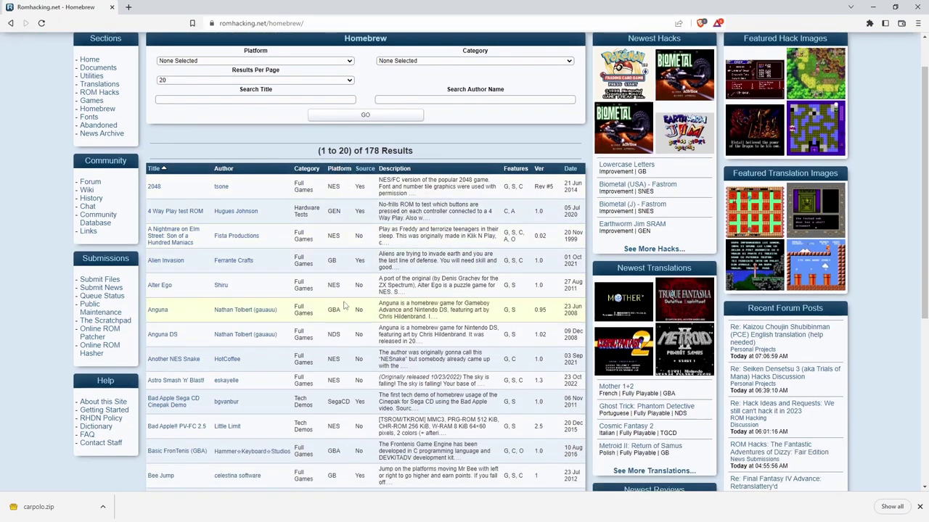
{"action": "scroll", "coordinate": [392, 263], "scroll_direction": "up", "scroll_amount": 1}
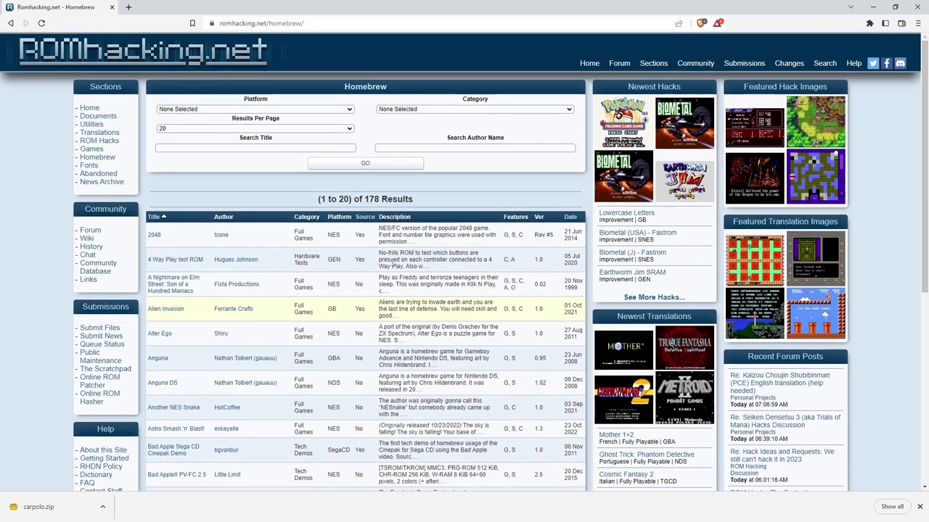
{"action": "scroll", "coordinate": [465, 270], "scroll_direction": "down", "scroll_amount": 2}
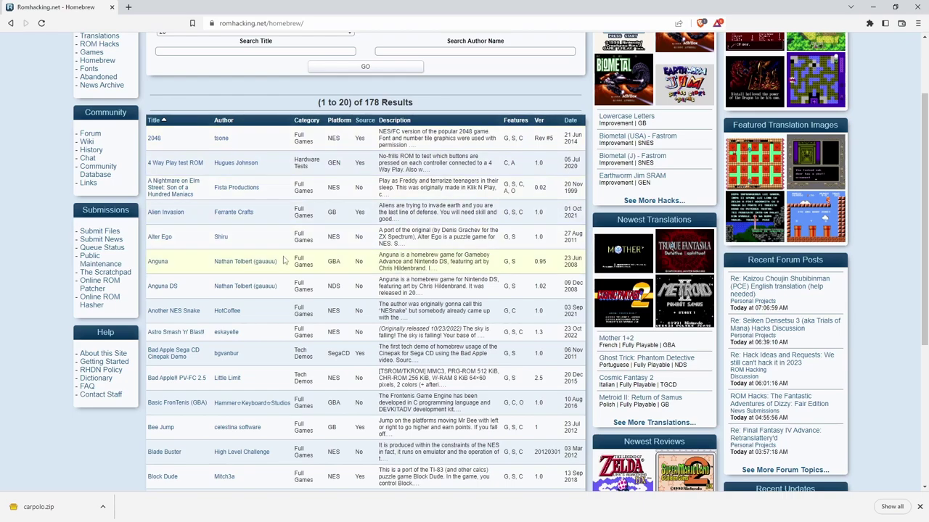
{"action": "scroll", "coordinate": [308, 265], "scroll_direction": "up", "scroll_amount": 1}
{"action": "scroll", "coordinate": [157, 221], "scroll_direction": "down", "scroll_amount": 2}
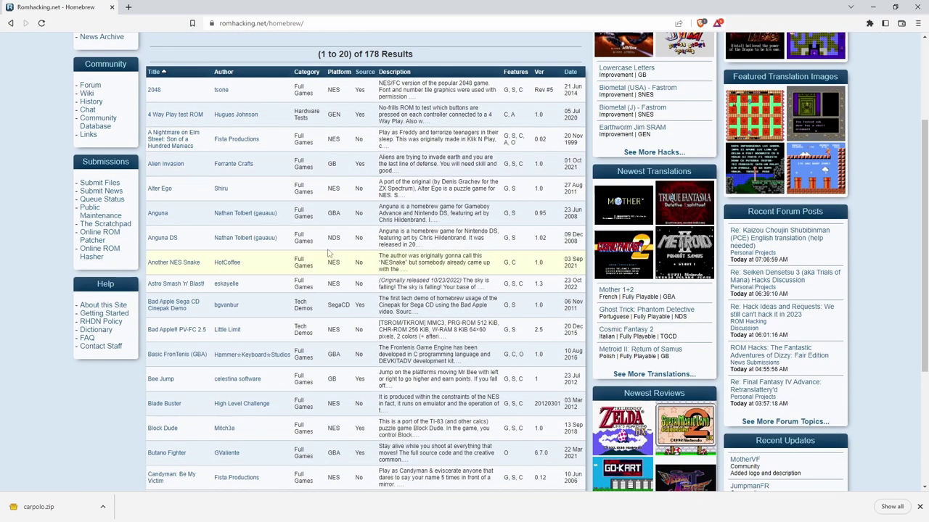
{"action": "left_click", "coordinate": [158, 213]}
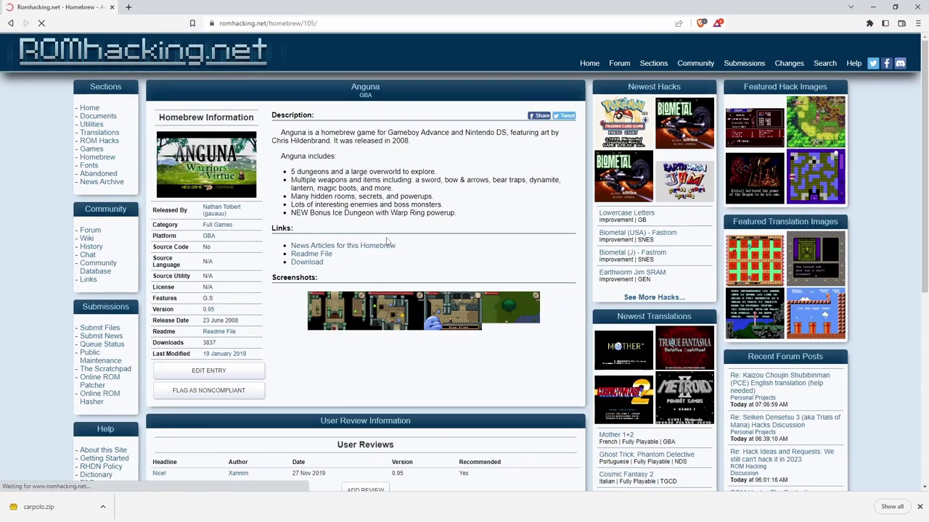
View Anguna's first screenshot at full size, return to its entry and examine the description, download link and reviews.
{"action": "left_click", "coordinate": [347, 306]}
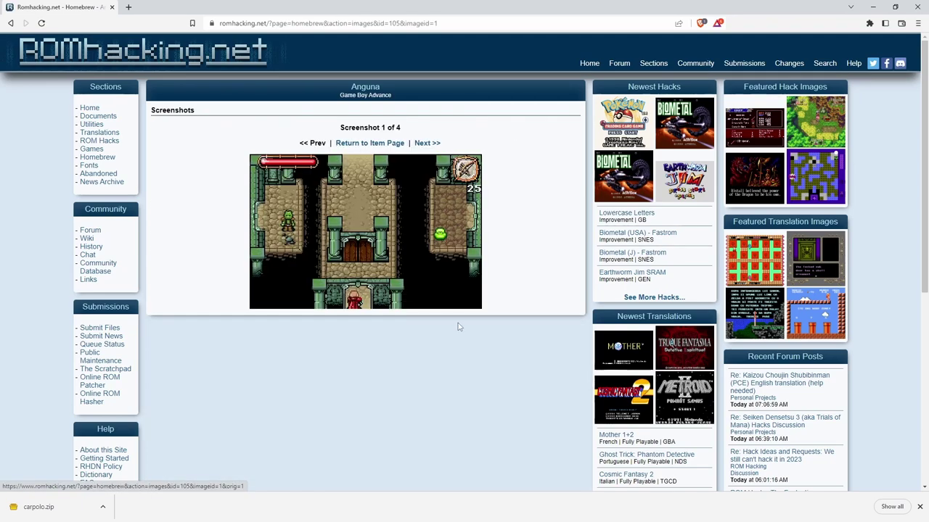
{"action": "left_click", "coordinate": [11, 23]}
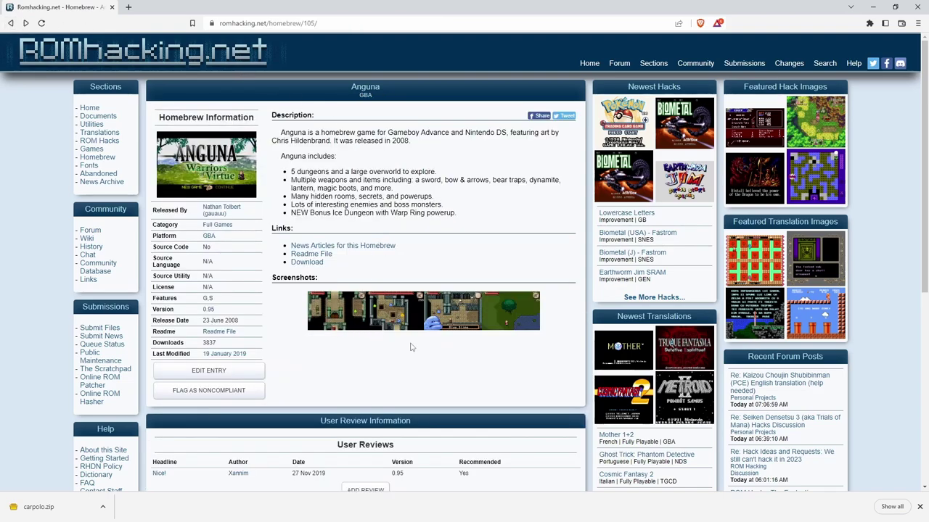
{"action": "scroll", "coordinate": [473, 373], "scroll_direction": "down", "scroll_amount": 2}
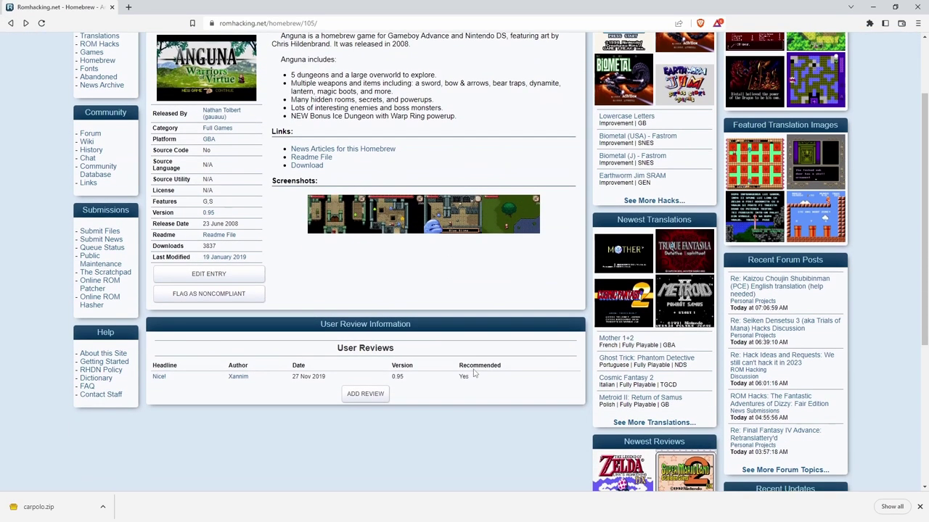
{"action": "scroll", "coordinate": [473, 373], "scroll_direction": "up", "scroll_amount": 2}
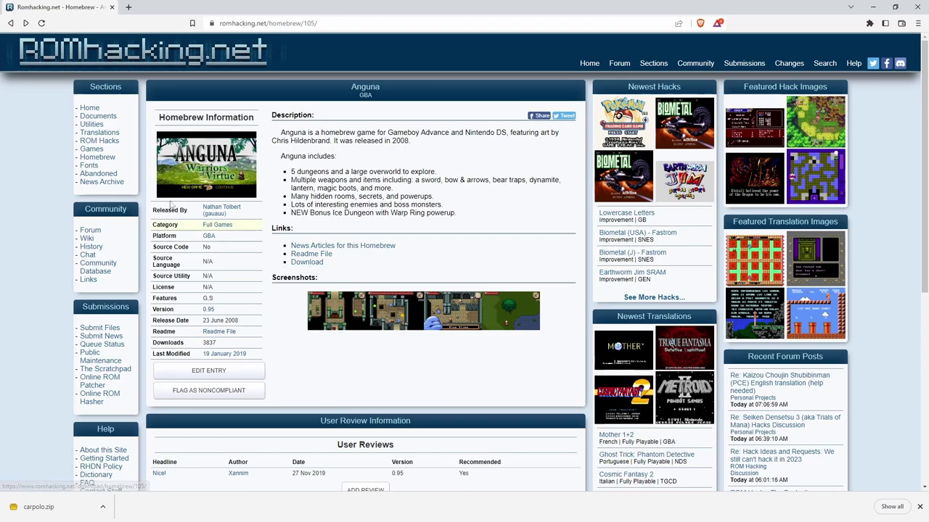
Return to the full Homebrew listing and look through the remaining games on the first results page.
{"action": "left_click", "coordinate": [97, 156]}
{"action": "scroll", "coordinate": [275, 195], "scroll_direction": "down", "scroll_amount": 2}
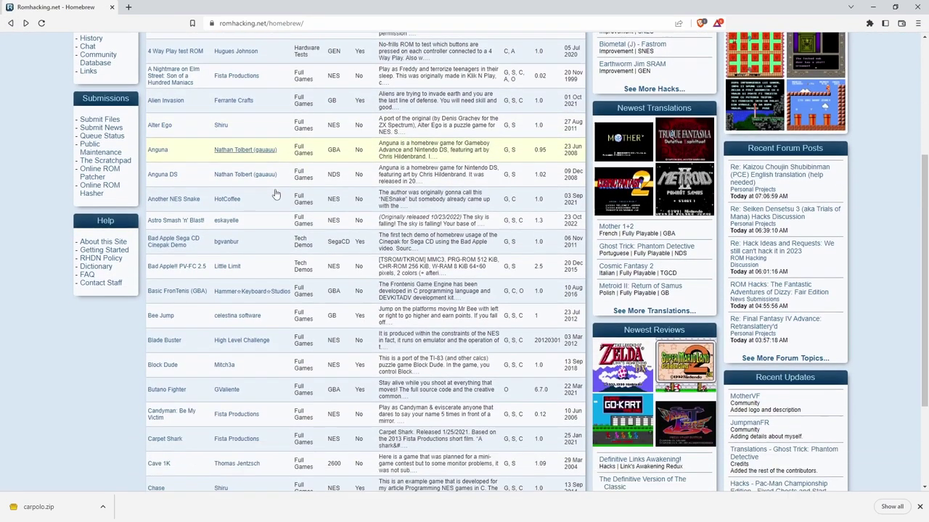
{"action": "scroll", "coordinate": [276, 195], "scroll_direction": "down", "scroll_amount": 2}
{"action": "scroll", "coordinate": [276, 196], "scroll_direction": "up", "scroll_amount": 5}
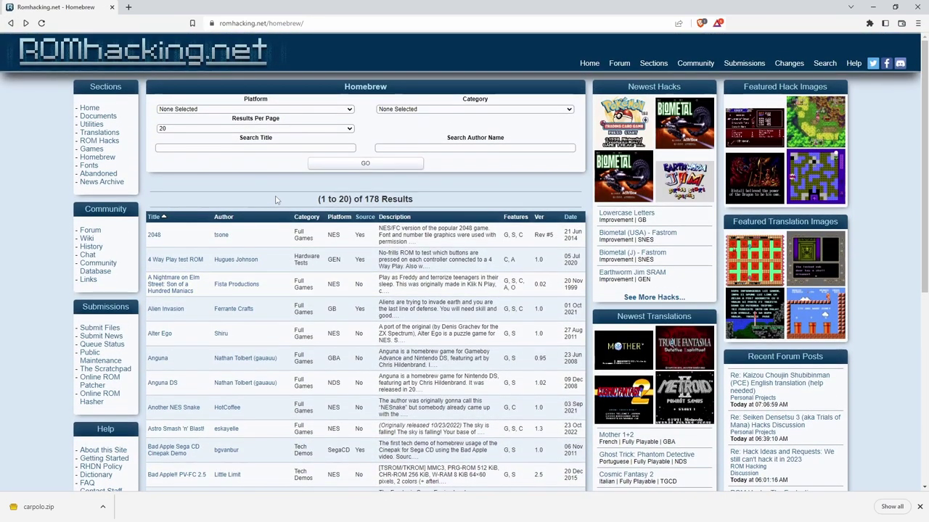
Filter the homebrew listing to the Nintendo Entertainment System platform and run the search.
{"action": "left_click", "coordinate": [290, 109]}
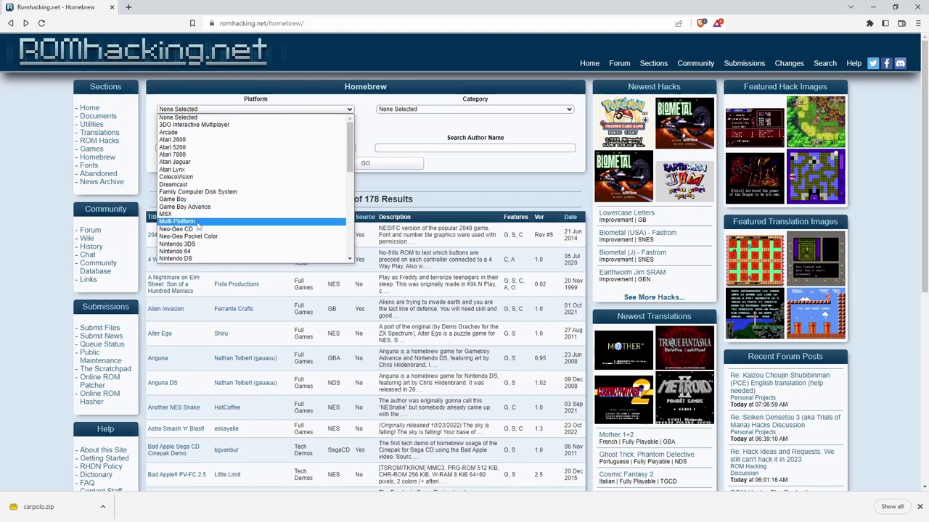
{"action": "scroll", "coordinate": [197, 226], "scroll_direction": "down", "scroll_amount": 5}
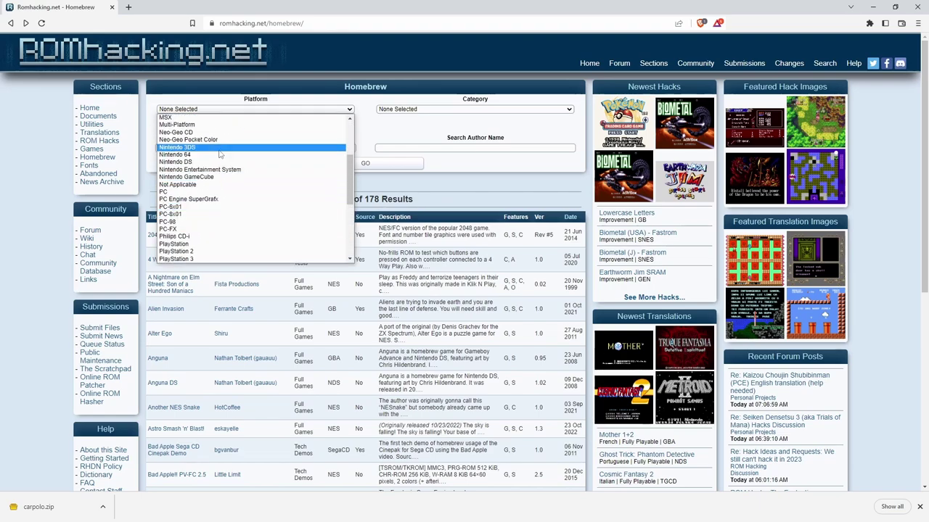
{"action": "scroll", "coordinate": [228, 165], "scroll_direction": "up", "scroll_amount": 2}
{"action": "scroll", "coordinate": [232, 171], "scroll_direction": "down", "scroll_amount": 2}
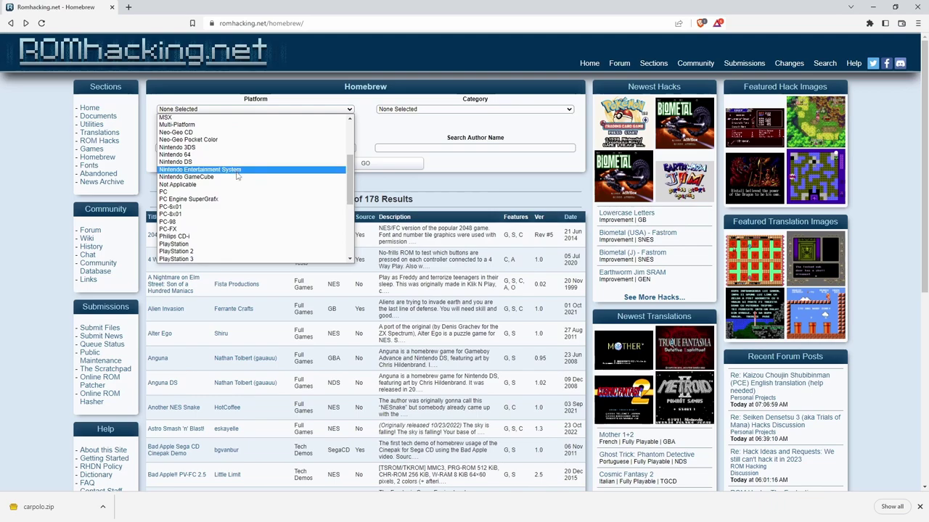
{"action": "left_click", "coordinate": [236, 171]}
{"action": "left_click", "coordinate": [364, 164]}
Look through the first page of NES homebrew, view the Another NES Snake entry, and return to the results.
{"action": "scroll", "coordinate": [363, 261], "scroll_direction": "down", "scroll_amount": 2}
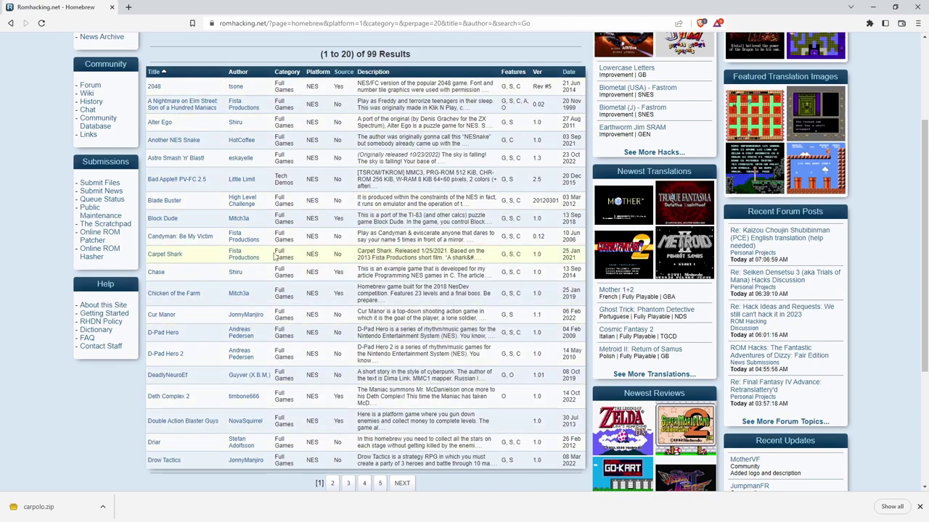
{"action": "scroll", "coordinate": [275, 257], "scroll_direction": "down", "scroll_amount": 1}
{"action": "scroll", "coordinate": [275, 256], "scroll_direction": "up", "scroll_amount": 1}
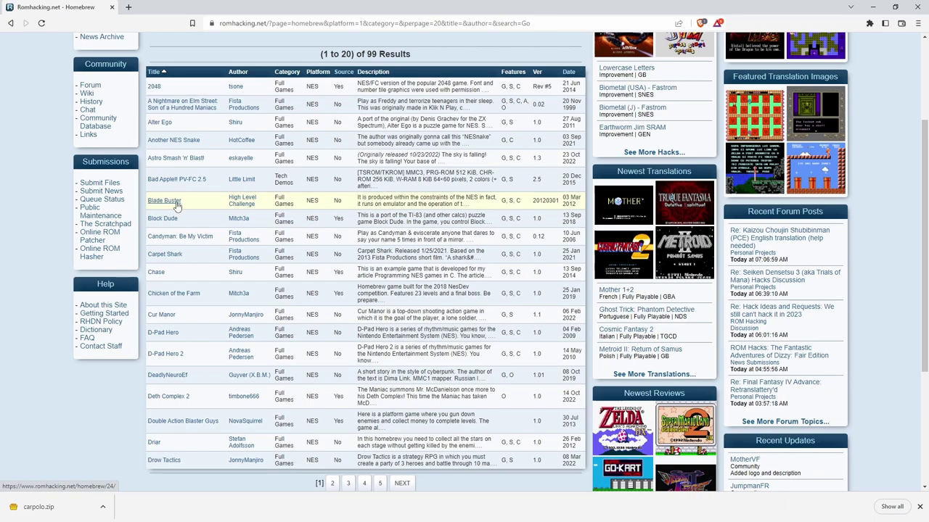
{"action": "left_click", "coordinate": [174, 140]}
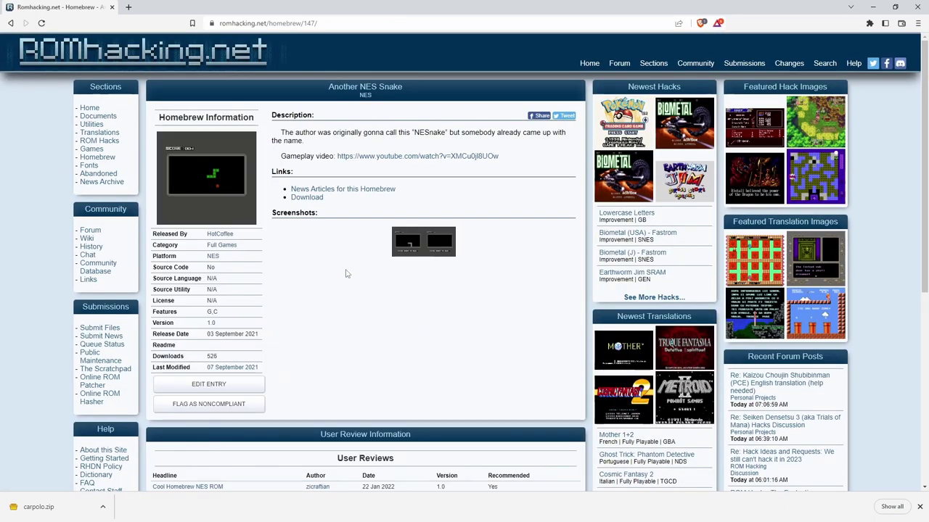
{"action": "key", "text": "alt+Left"}
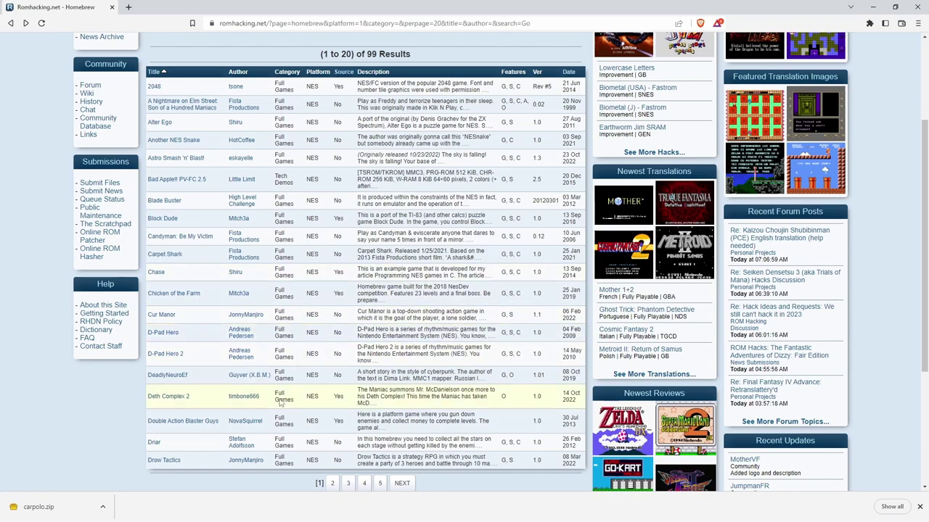
Look through the second and third pages of the NES homebrew results.
{"action": "left_click", "coordinate": [335, 483]}
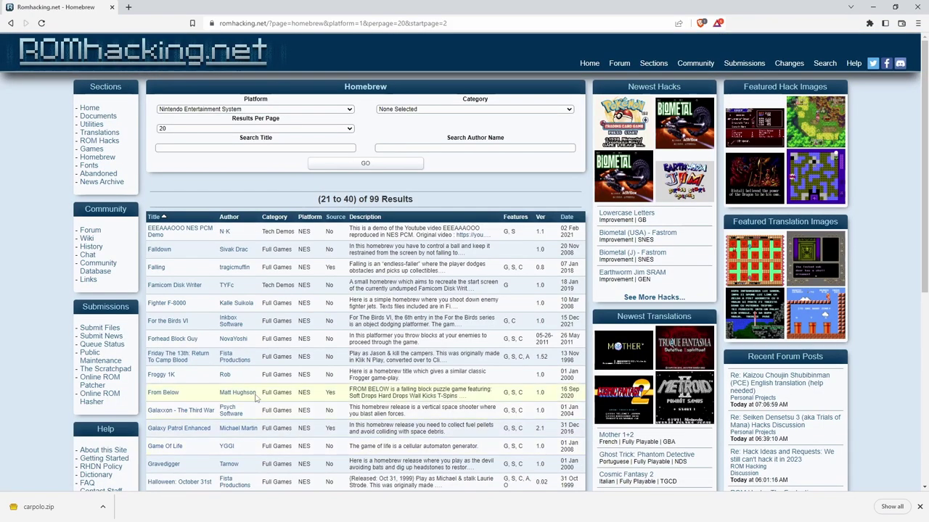
{"action": "scroll", "coordinate": [194, 287], "scroll_direction": "down", "scroll_amount": 3}
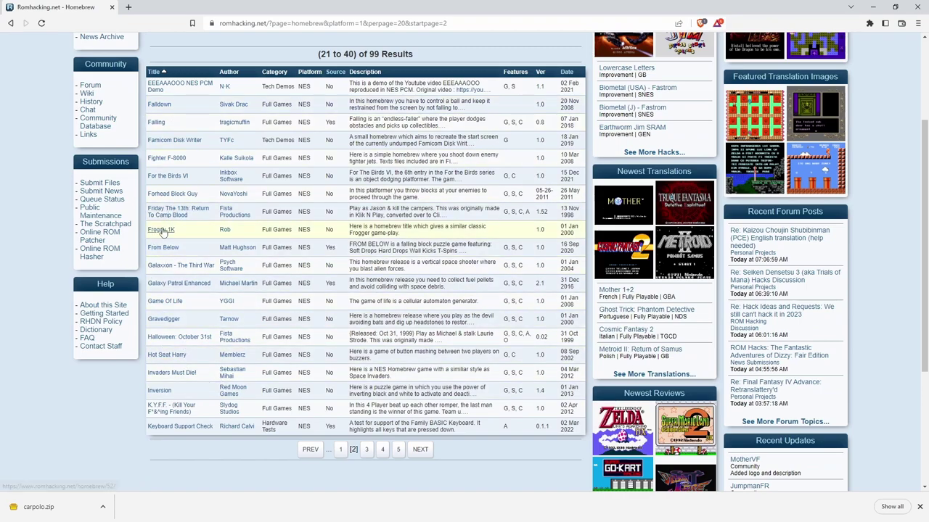
{"action": "left_click", "coordinate": [367, 449]}
{"action": "scroll", "coordinate": [218, 283], "scroll_direction": "down", "scroll_amount": 1}
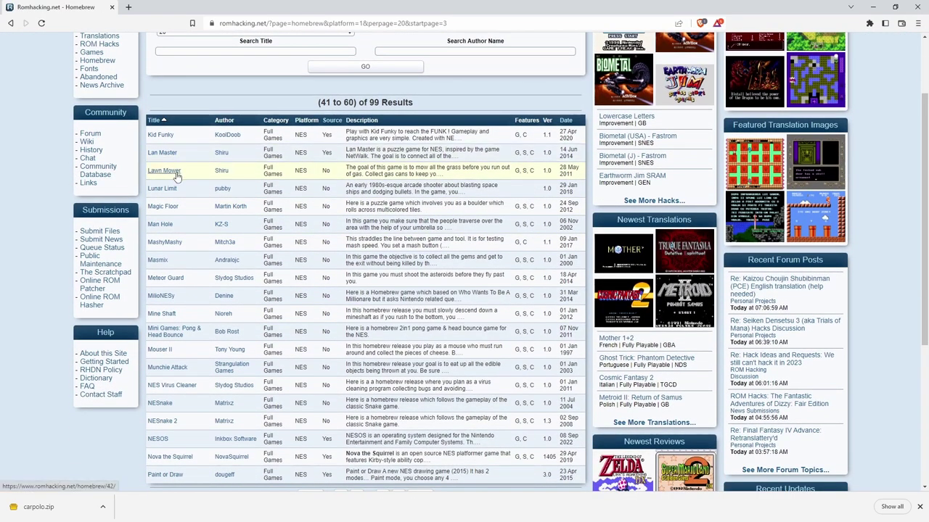
{"action": "scroll", "coordinate": [216, 246], "scroll_direction": "down", "scroll_amount": 1}
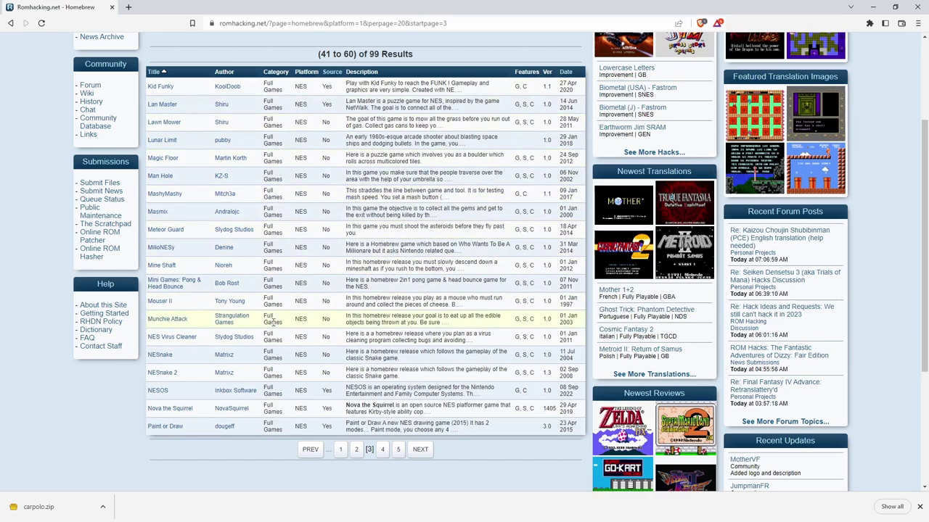
Open the NESnake entry and examine its description, download link, screenshots and user reviews.
{"action": "left_click", "coordinate": [160, 355]}
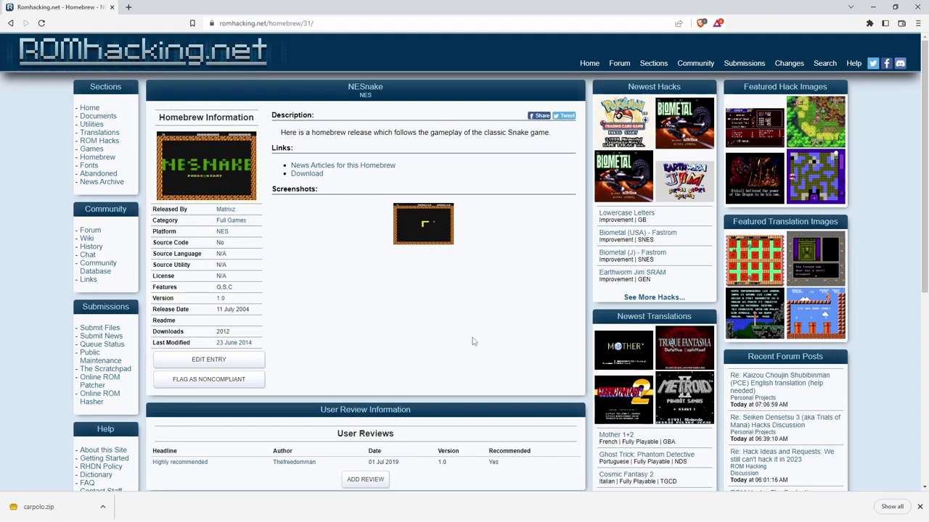
{"action": "scroll", "coordinate": [476, 338], "scroll_direction": "down", "scroll_amount": 2}
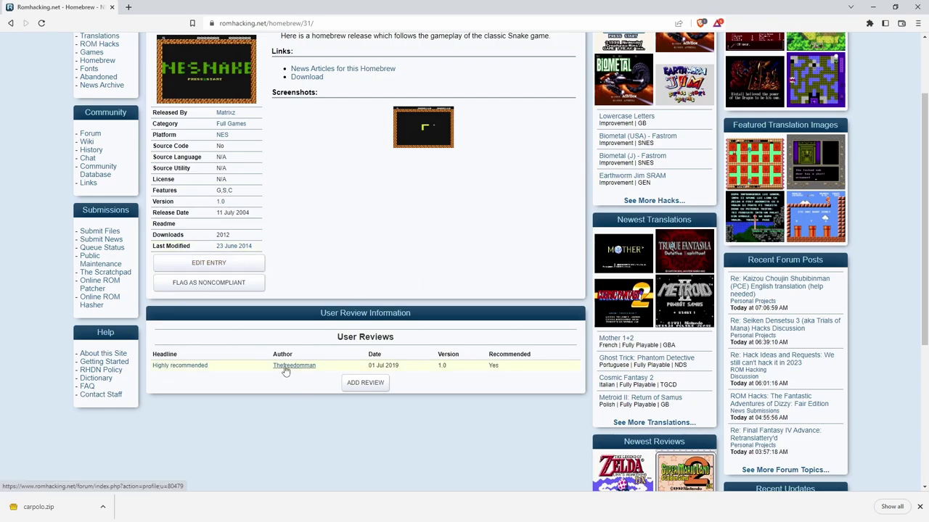
{"action": "scroll", "coordinate": [347, 257], "scroll_direction": "up", "scroll_amount": 1}
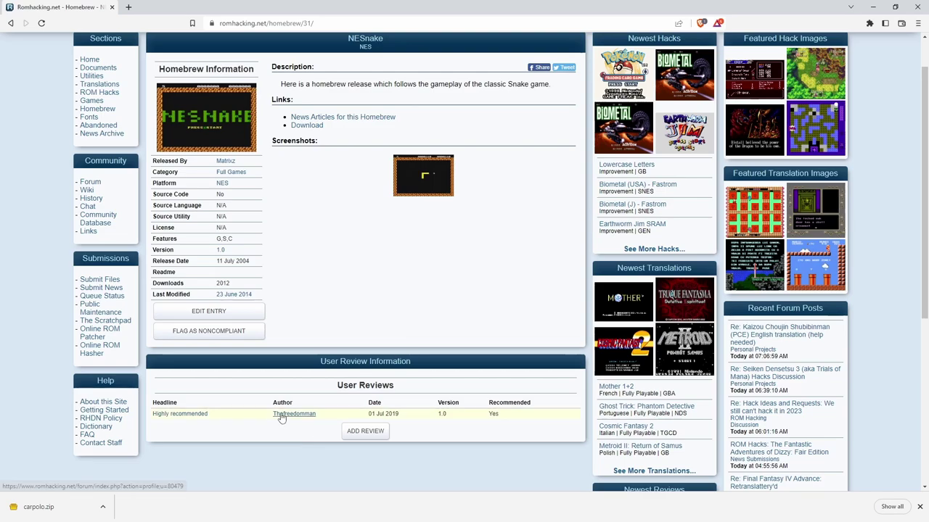
{"action": "scroll", "coordinate": [357, 388], "scroll_direction": "up", "scroll_amount": 1}
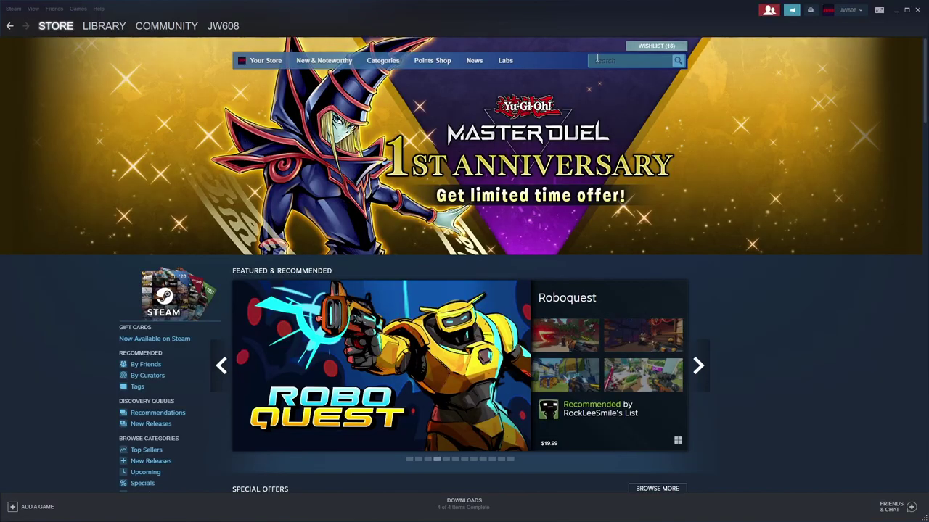
Switch to Steam, search the store for "sega", and open the SEGA Mega Drive and Genesis Classics page past the age check.
{"action": "type", "text": "ga"}
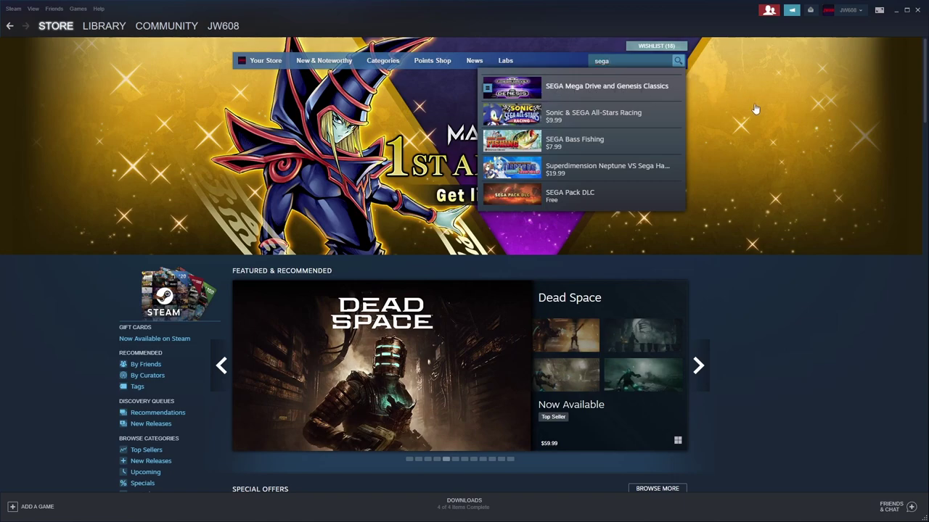
{"action": "left_click", "coordinate": [685, 88]}
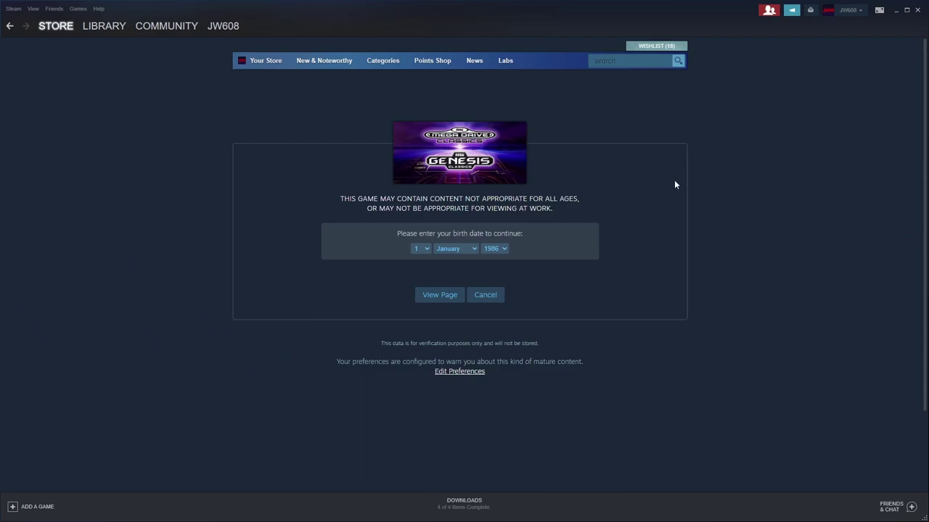
{"action": "left_click", "coordinate": [444, 295]}
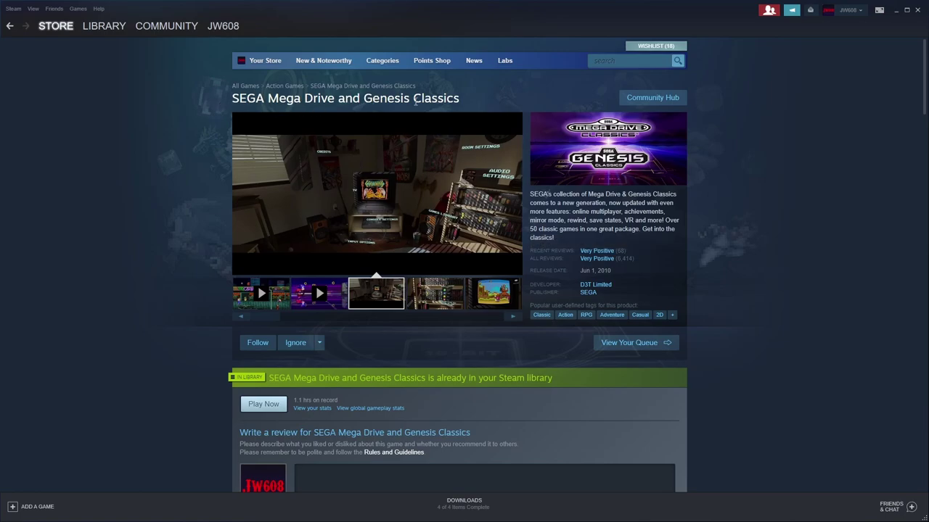
Look through the SEGA Mega Drive and Genesis Classics store page and open its bundle information.
{"action": "scroll", "coordinate": [698, 240], "scroll_direction": "down", "scroll_amount": 7}
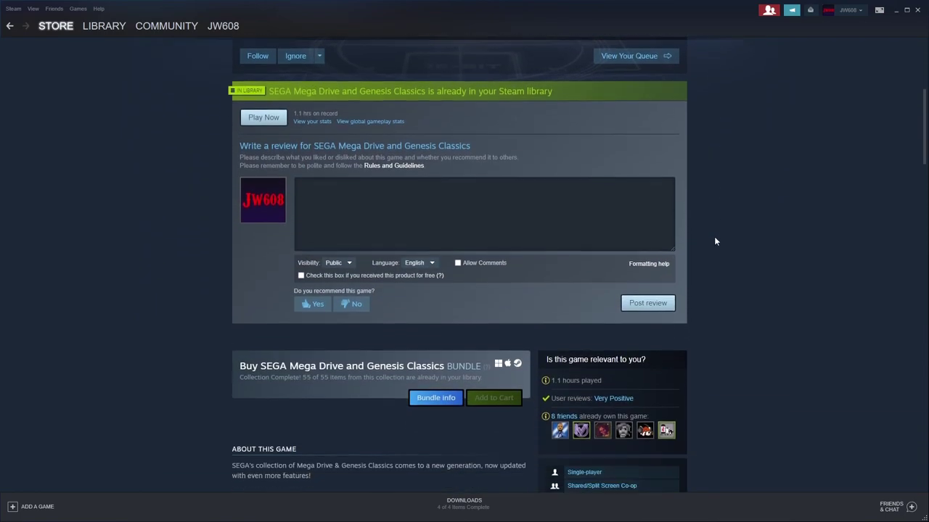
{"action": "scroll", "coordinate": [714, 235], "scroll_direction": "down", "scroll_amount": 1}
{"action": "scroll", "coordinate": [347, 235], "scroll_direction": "down", "scroll_amount": 5}
{"action": "scroll", "coordinate": [353, 233], "scroll_direction": "up", "scroll_amount": 6}
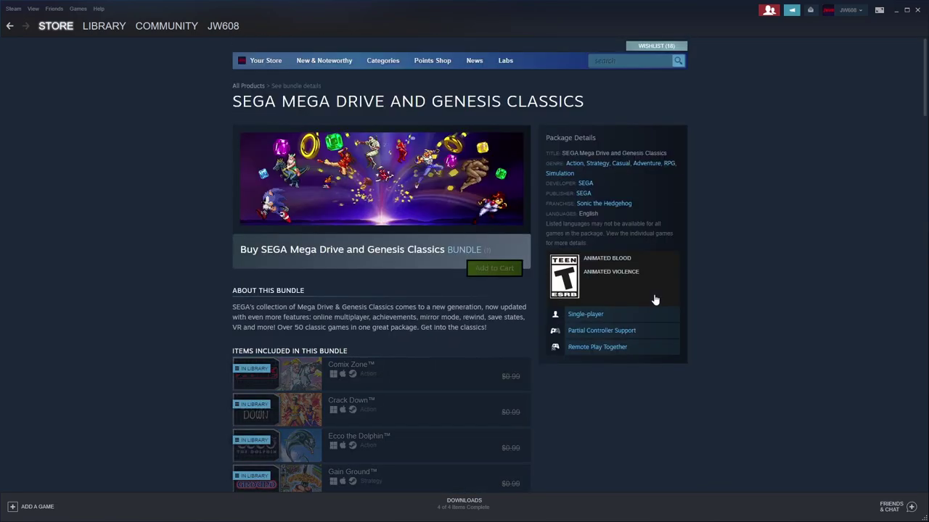
Examine the games included in the bundle and their prices, previewing titles such as Comix Zone, Altered Beast and Ecco Jr.
{"action": "scroll", "coordinate": [435, 245], "scroll_direction": "down", "scroll_amount": 3}
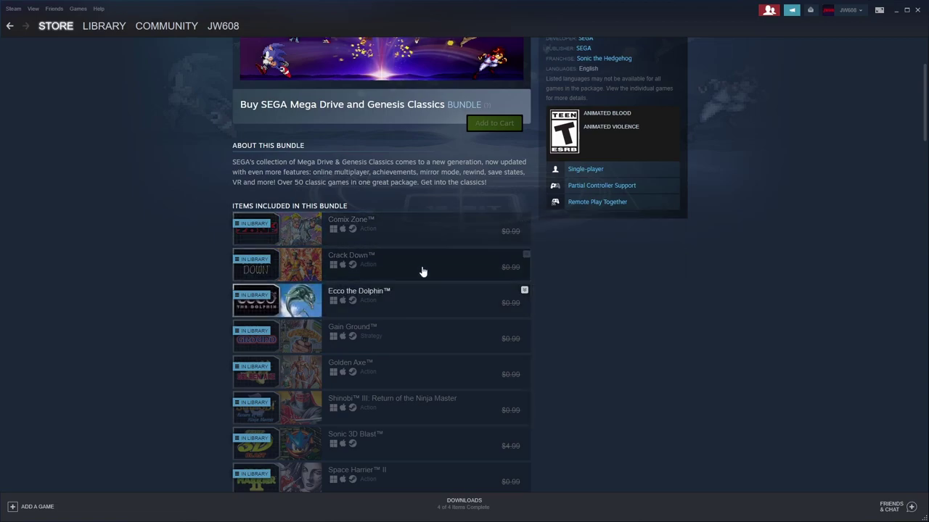
{"action": "mouse_move", "coordinate": [414, 233]}
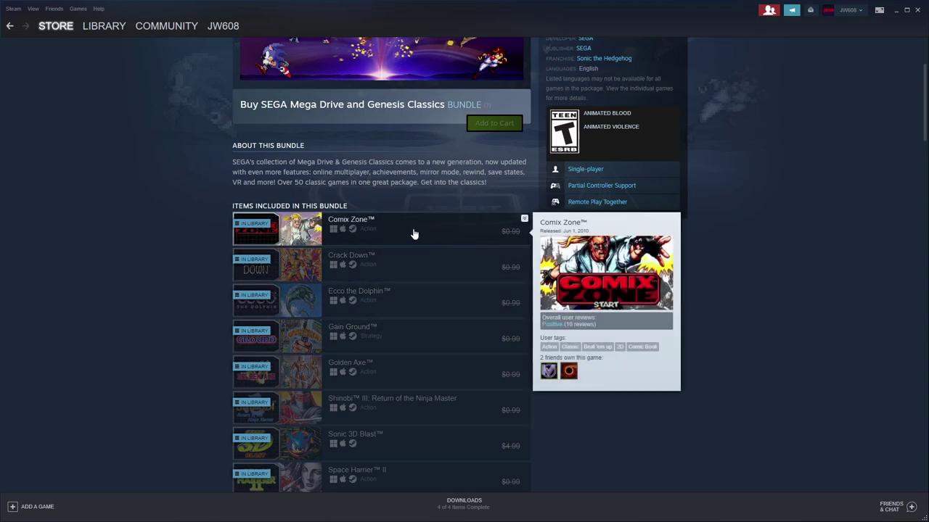
{"action": "scroll", "coordinate": [419, 261], "scroll_direction": "down", "scroll_amount": 2}
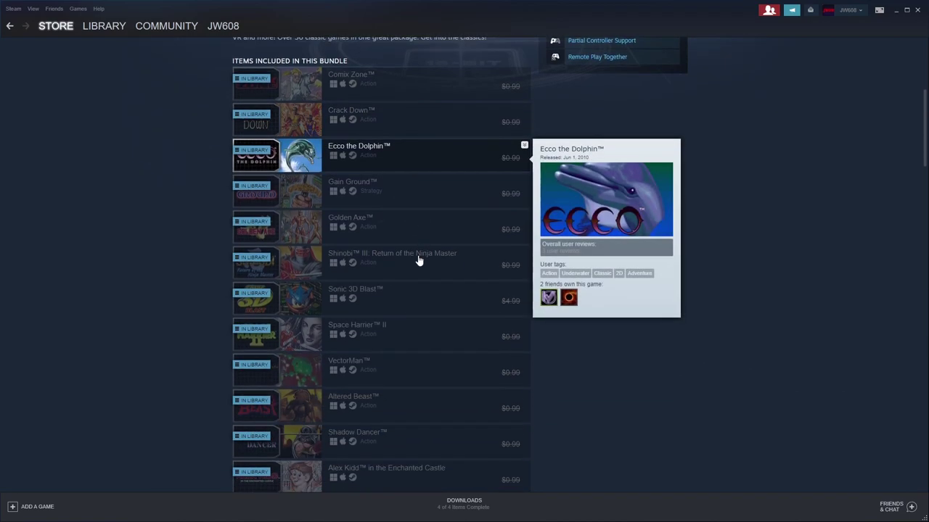
{"action": "scroll", "coordinate": [419, 261], "scroll_direction": "down", "scroll_amount": 1}
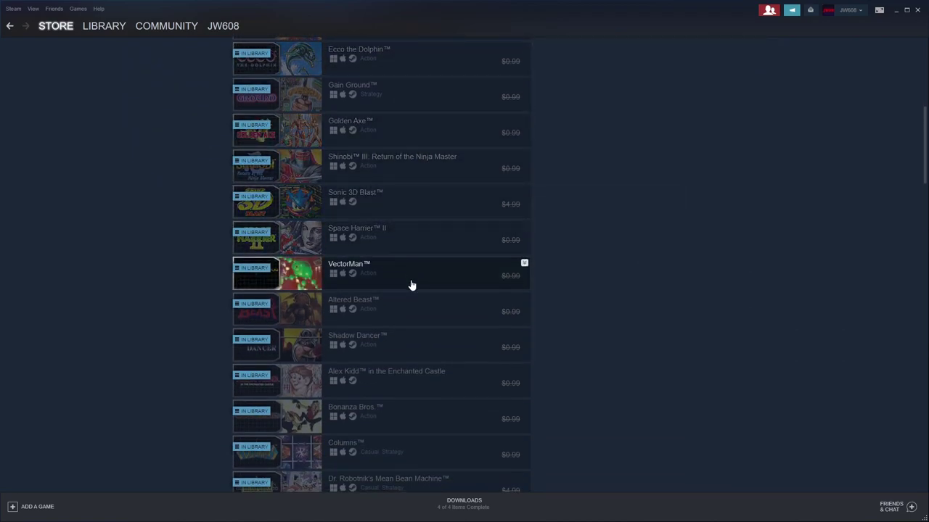
{"action": "scroll", "coordinate": [405, 275], "scroll_direction": "down", "scroll_amount": 1}
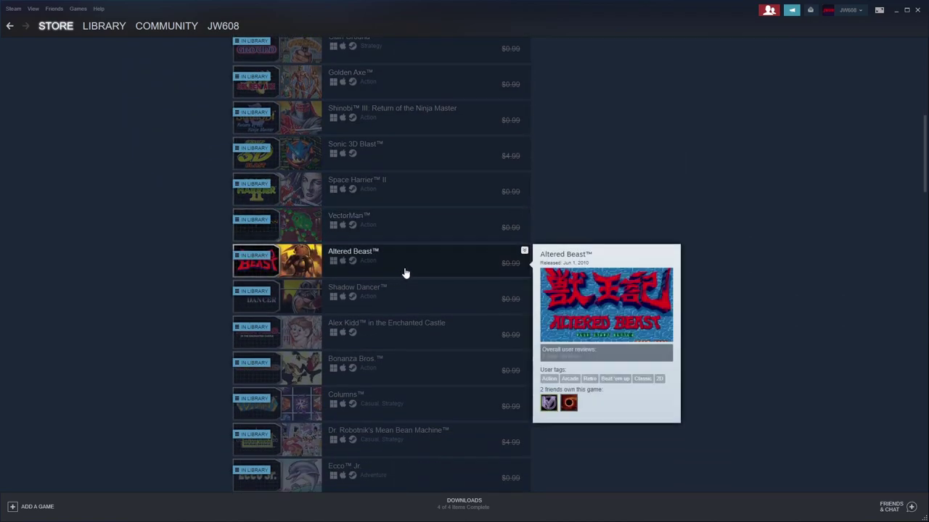
{"action": "scroll", "coordinate": [405, 272], "scroll_direction": "down", "scroll_amount": 3}
{"action": "scroll", "coordinate": [446, 196], "scroll_direction": "down", "scroll_amount": 3}
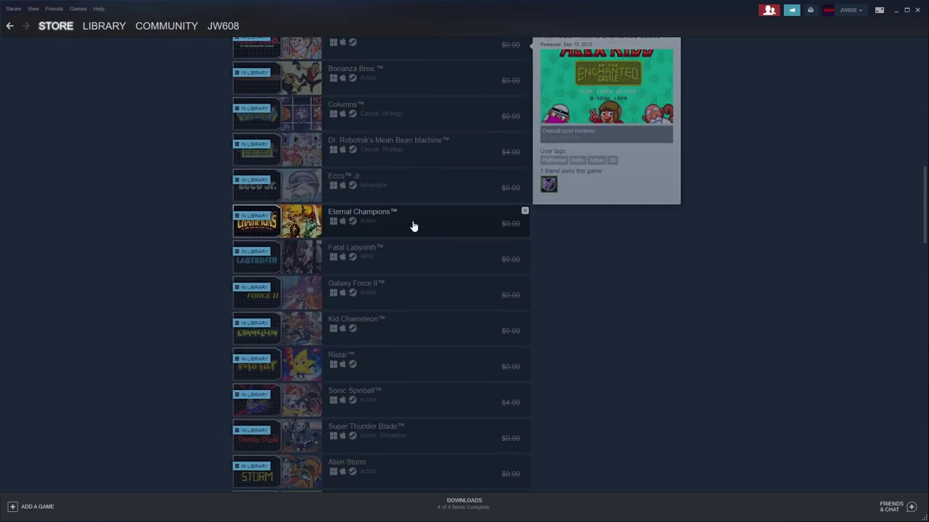
{"action": "mouse_move", "coordinate": [411, 180]}
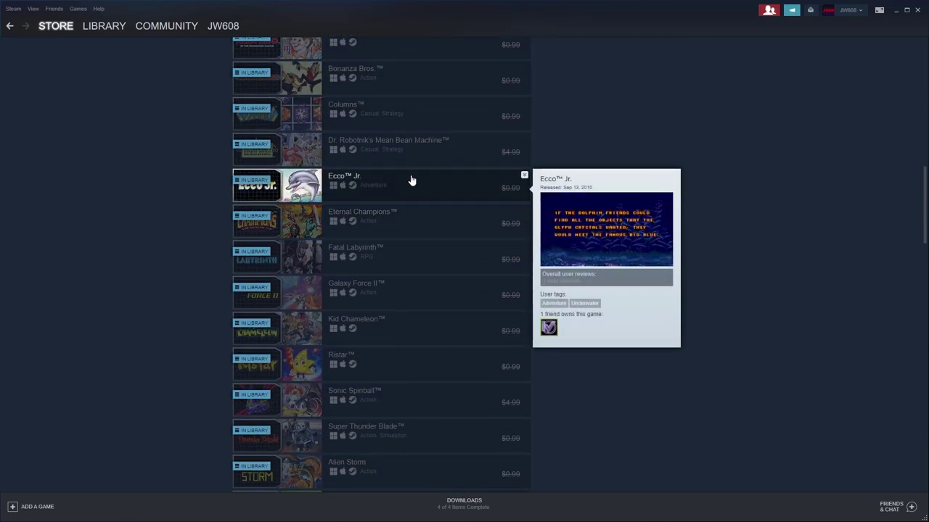
{"action": "scroll", "coordinate": [439, 224], "scroll_direction": "down", "scroll_amount": 3}
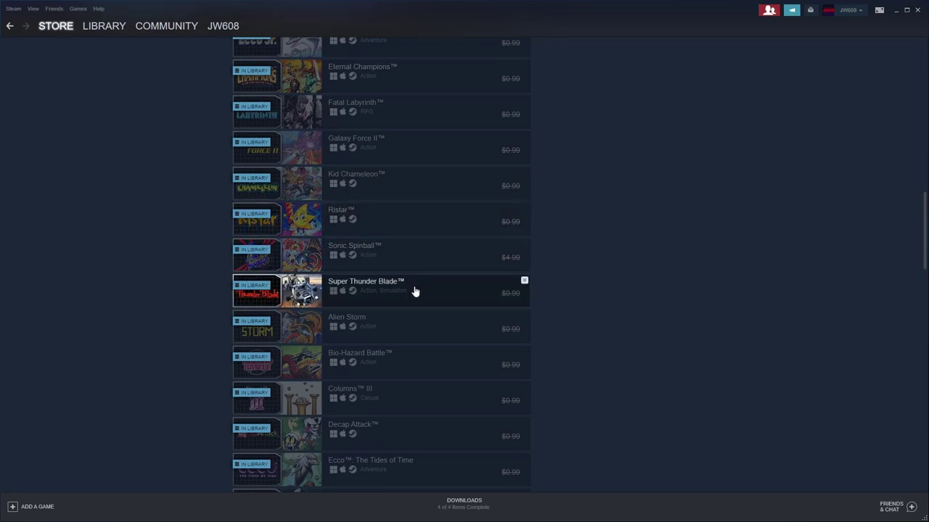
{"action": "scroll", "coordinate": [419, 319], "scroll_direction": "down", "scroll_amount": 6}
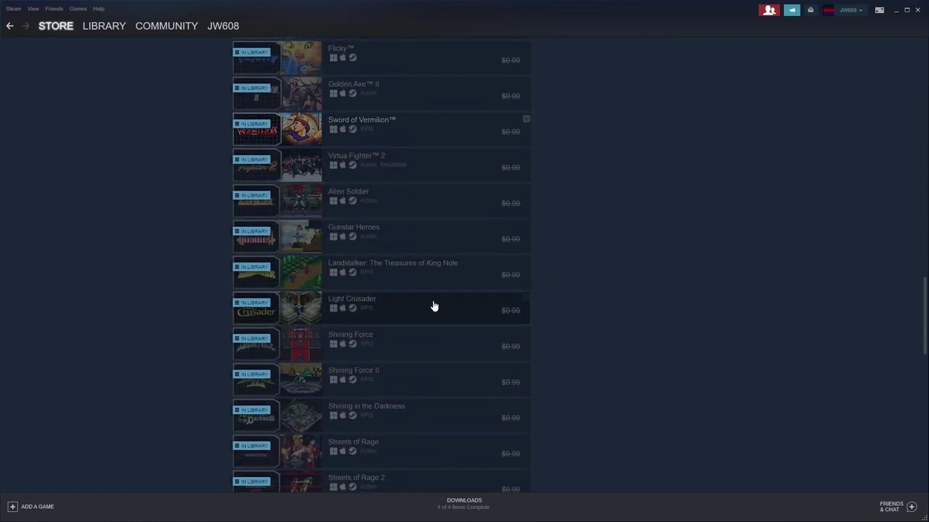
{"action": "scroll", "coordinate": [434, 305], "scroll_direction": "down", "scroll_amount": 9}
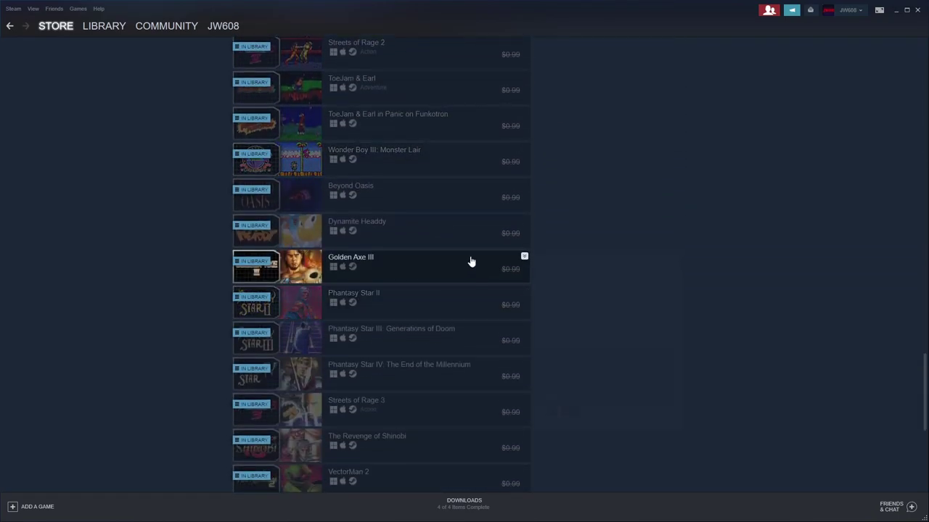
{"action": "scroll", "coordinate": [450, 305], "scroll_direction": "down", "scroll_amount": 3}
{"action": "scroll", "coordinate": [450, 181], "scroll_direction": "up", "scroll_amount": 5}
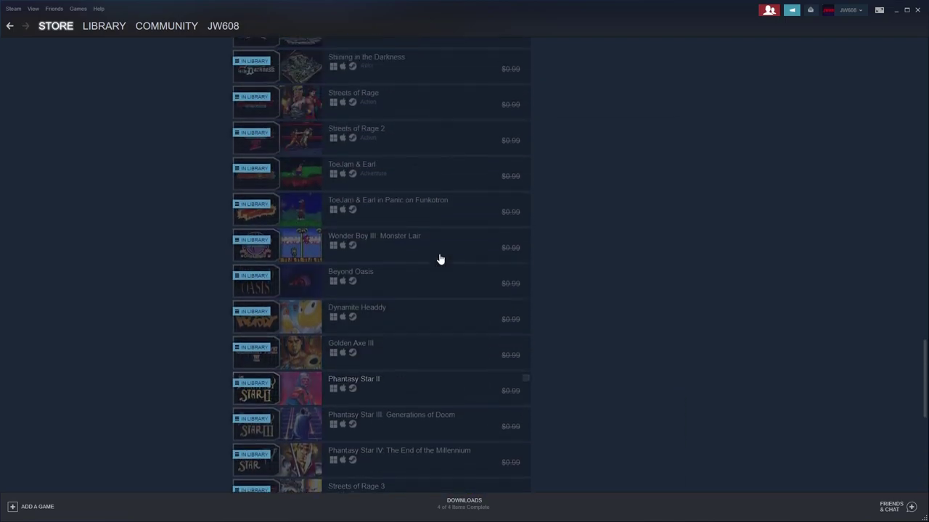
Return to the bundle's title and description, and go through its list of included games again.
{"action": "scroll", "coordinate": [457, 259], "scroll_direction": "up", "scroll_amount": 20}
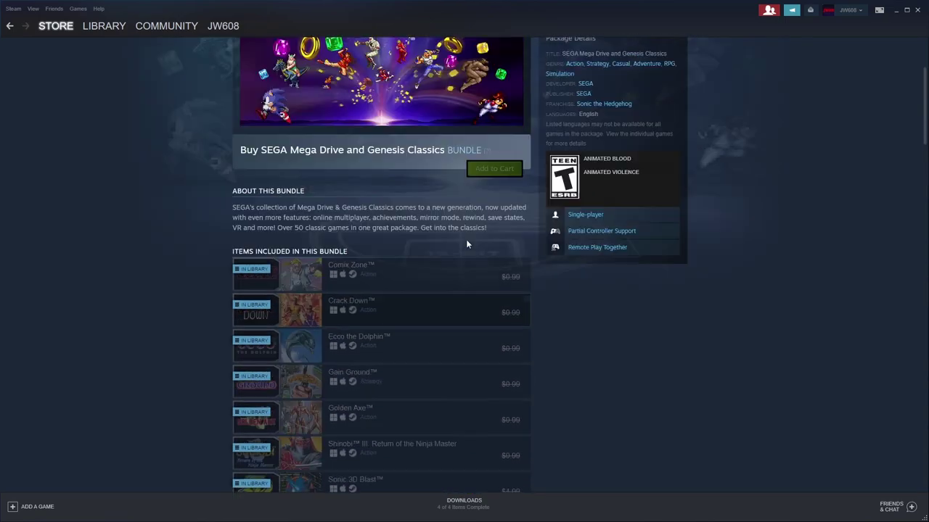
{"action": "scroll", "coordinate": [467, 241], "scroll_direction": "up", "scroll_amount": 2}
{"action": "scroll", "coordinate": [464, 244], "scroll_direction": "down", "scroll_amount": 4}
{"action": "scroll", "coordinate": [469, 224], "scroll_direction": "up", "scroll_amount": 3}
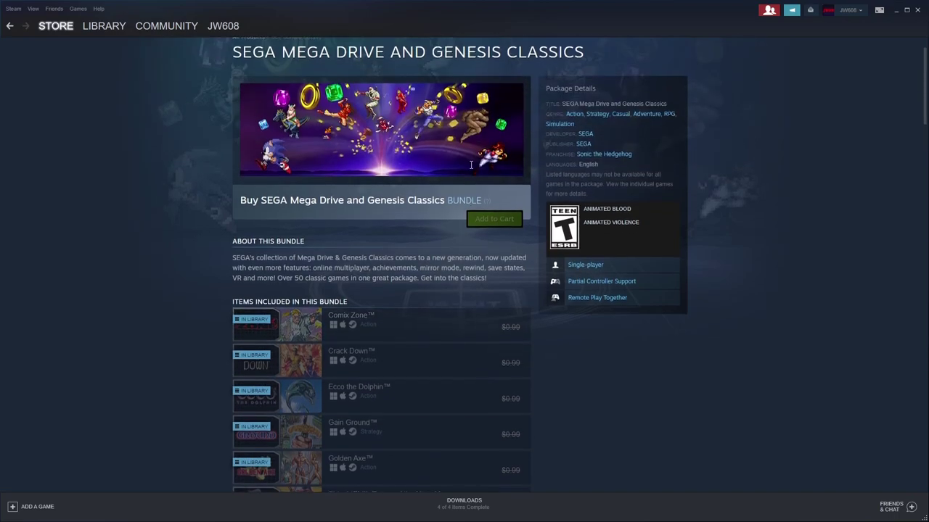
{"action": "scroll", "coordinate": [471, 165], "scroll_direction": "up", "scroll_amount": 1}
{"action": "scroll", "coordinate": [439, 363], "scroll_direction": "down", "scroll_amount": 12}
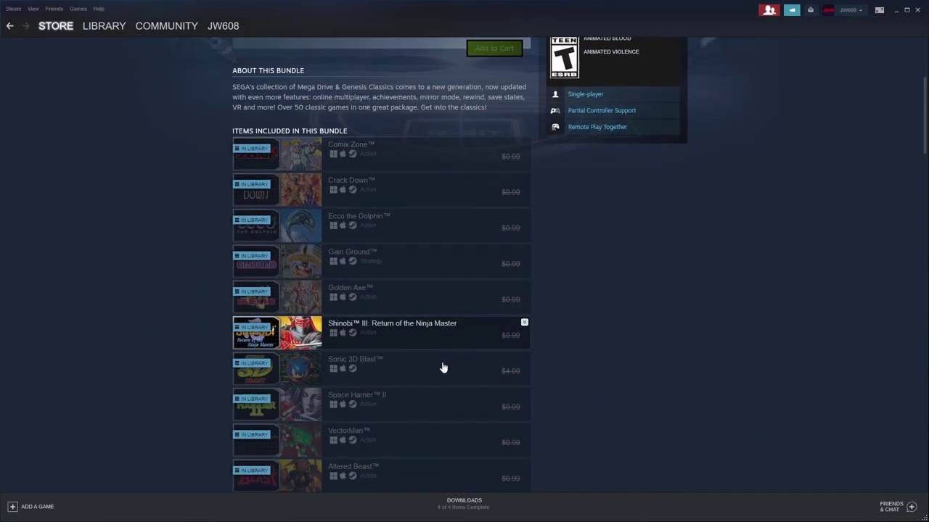
{"action": "scroll", "coordinate": [410, 330], "scroll_direction": "down", "scroll_amount": 15}
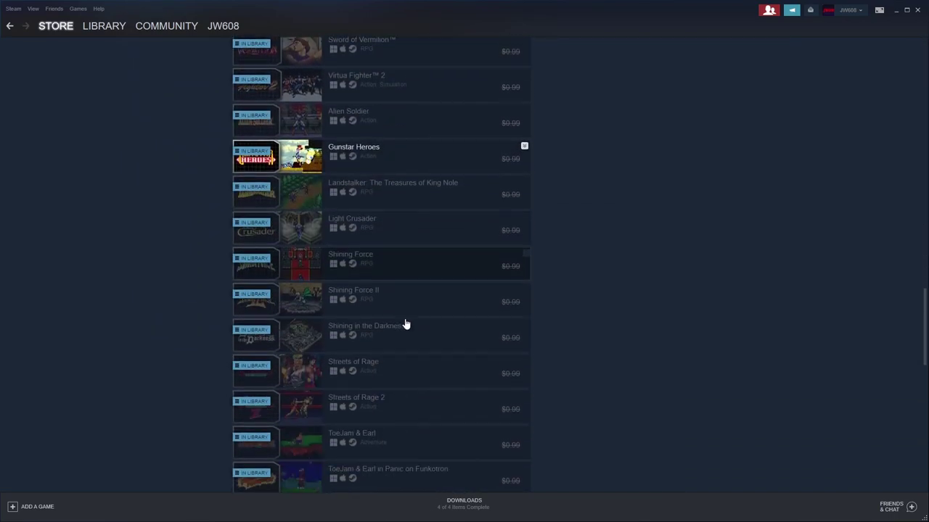
Go through the rest of the bundle's game list down to the purchase option, and back up through the titles.
{"action": "scroll", "coordinate": [411, 314], "scroll_direction": "down", "scroll_amount": 3}
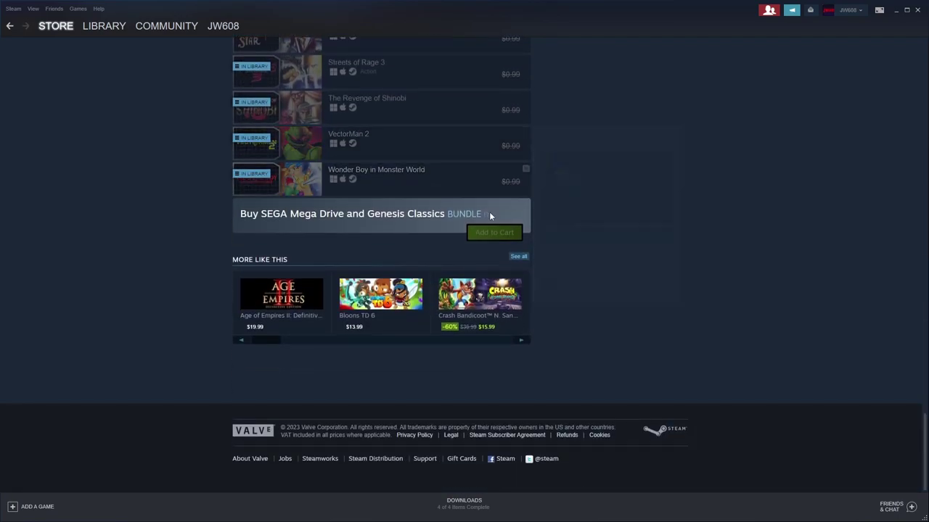
{"action": "scroll", "coordinate": [564, 207], "scroll_direction": "up", "scroll_amount": 1}
{"action": "scroll", "coordinate": [520, 371], "scroll_direction": "up", "scroll_amount": 1}
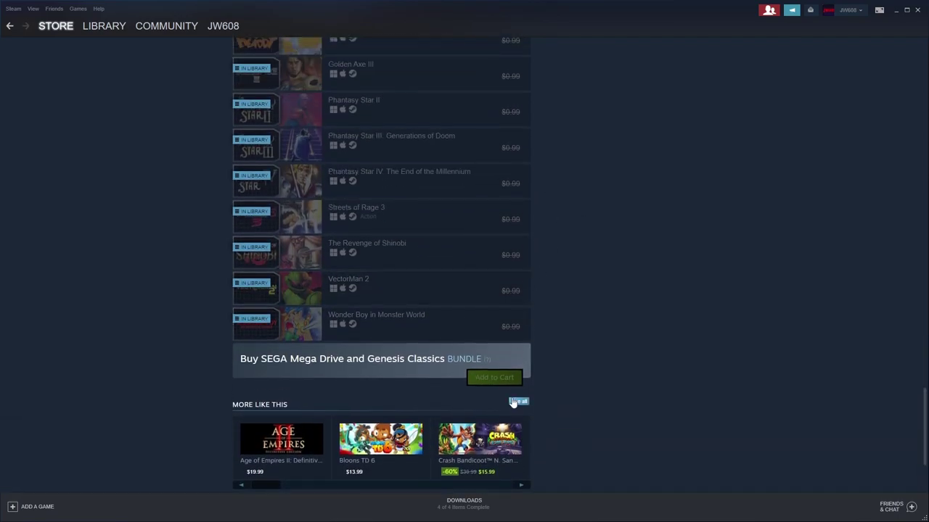
{"action": "scroll", "coordinate": [415, 211], "scroll_direction": "up", "scroll_amount": 10}
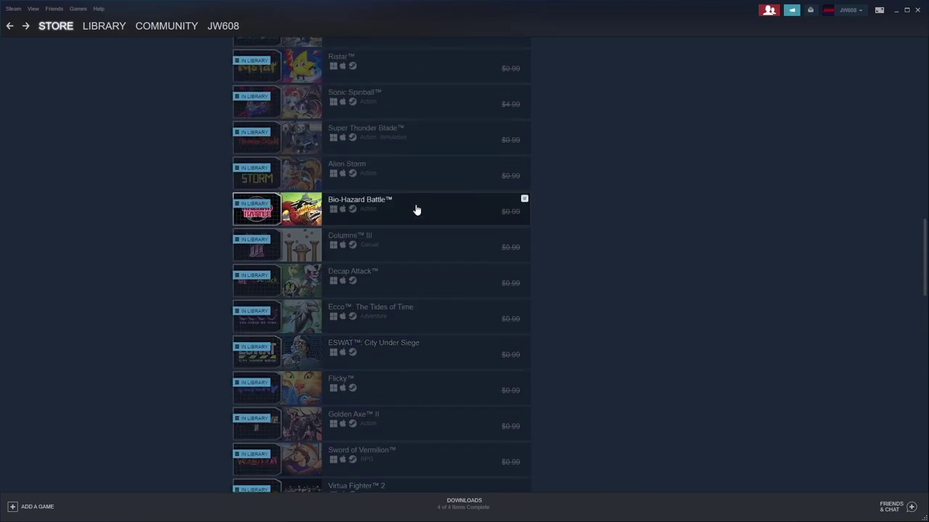
{"action": "scroll", "coordinate": [416, 209], "scroll_direction": "up", "scroll_amount": 10}
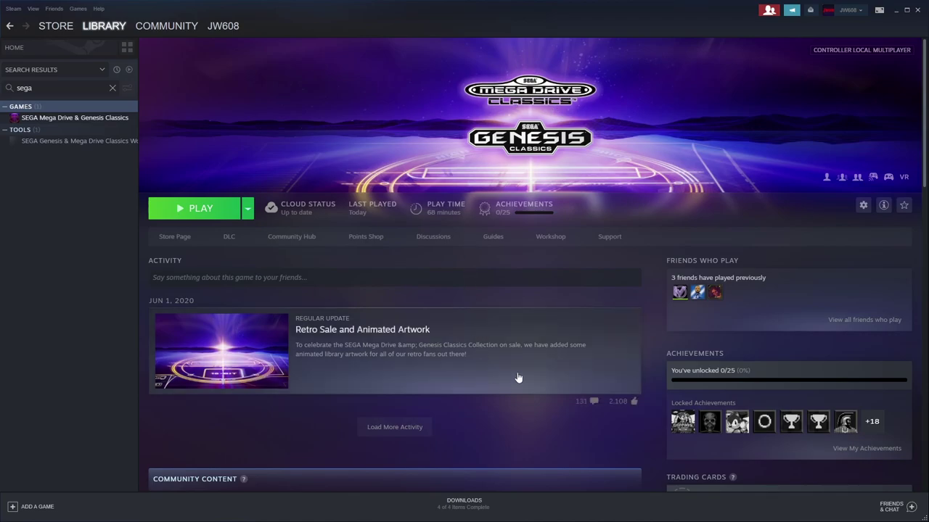
Browse the local files of SEGA Mega Drive & Genesis Classics from the library and look through its "uncompressed ROMs" folder.
{"action": "scroll", "coordinate": [518, 375], "scroll_direction": "down", "scroll_amount": 3}
{"action": "scroll", "coordinate": [518, 375], "scroll_direction": "up", "scroll_amount": 3}
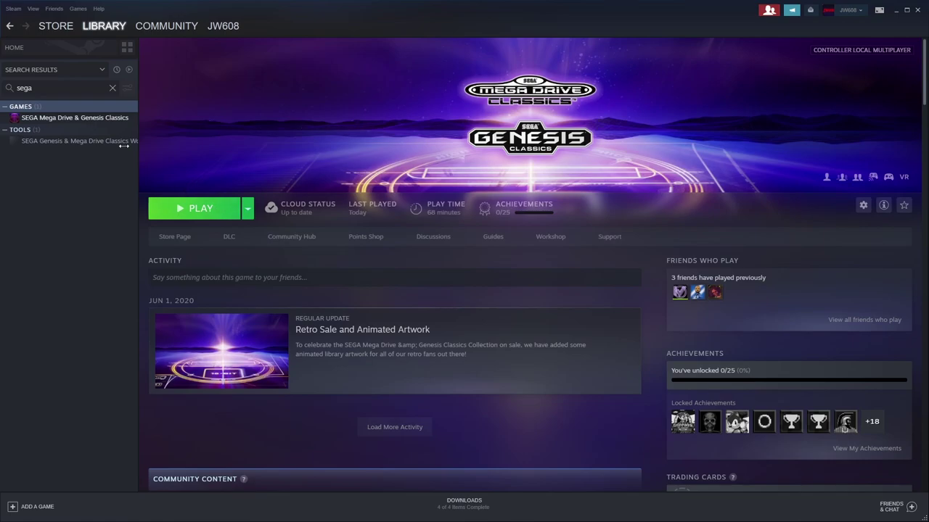
{"action": "right_click", "coordinate": [73, 118]}
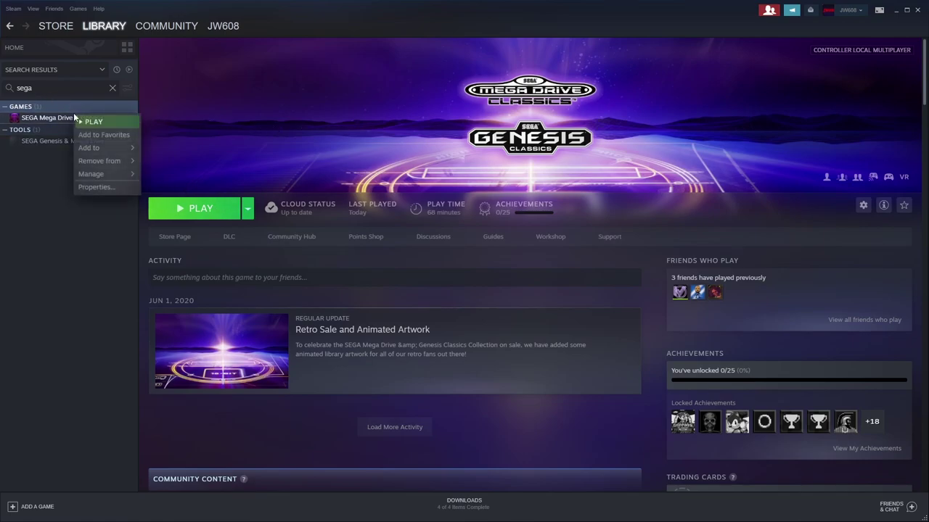
{"action": "mouse_move", "coordinate": [100, 173]}
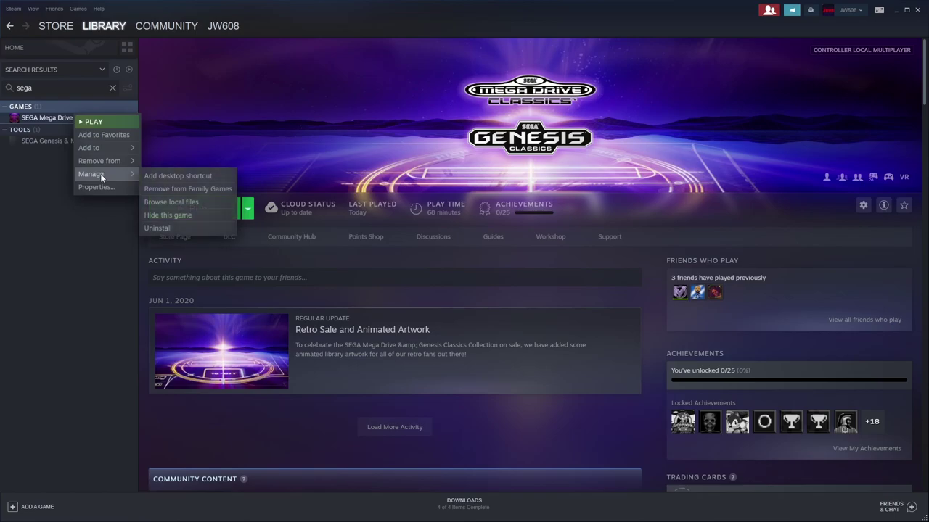
{"action": "left_click", "coordinate": [196, 206]}
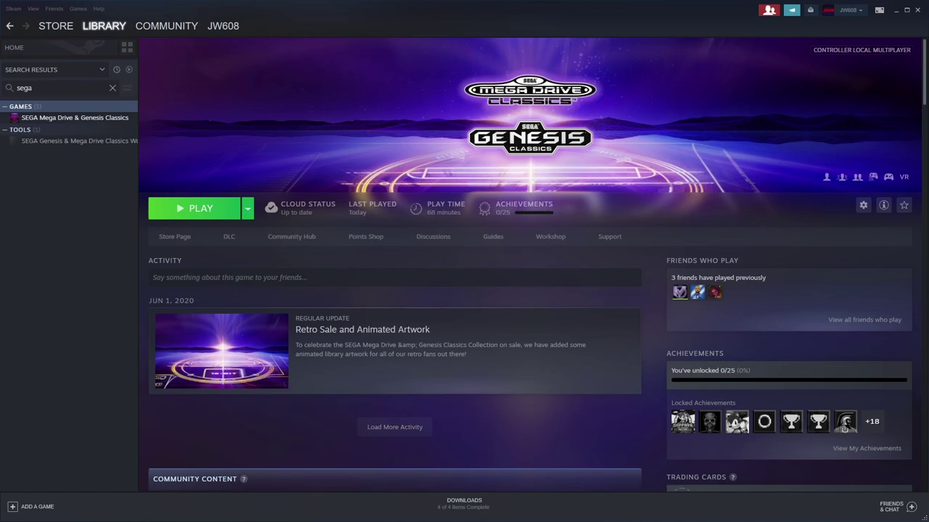
{"action": "left_click_drag", "start_coordinate": [928, 106], "coordinate": [188, 69]}
{"action": "left_click_drag", "start_coordinate": [540, 303], "coordinate": [704, 305]}
{"action": "left_click_drag", "start_coordinate": [576, 58], "coordinate": [529, 57]}
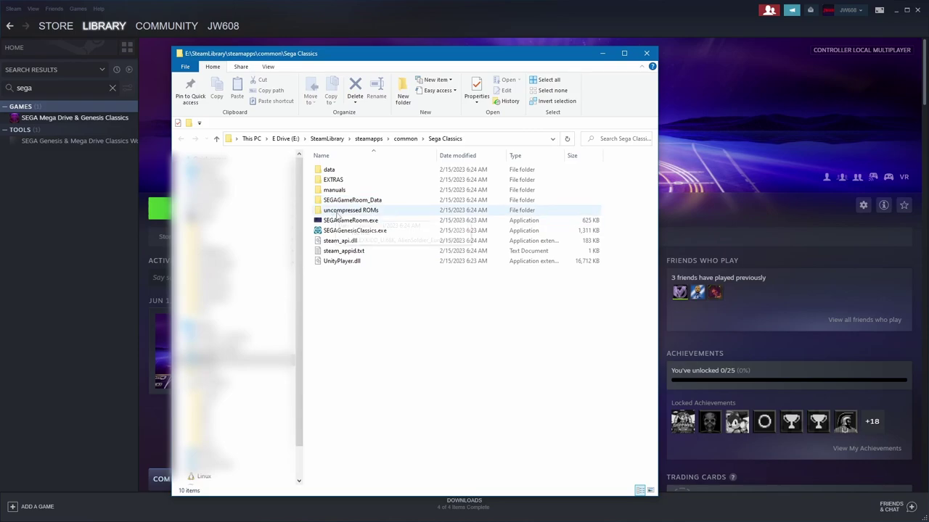
{"action": "double_click", "coordinate": [337, 211]}
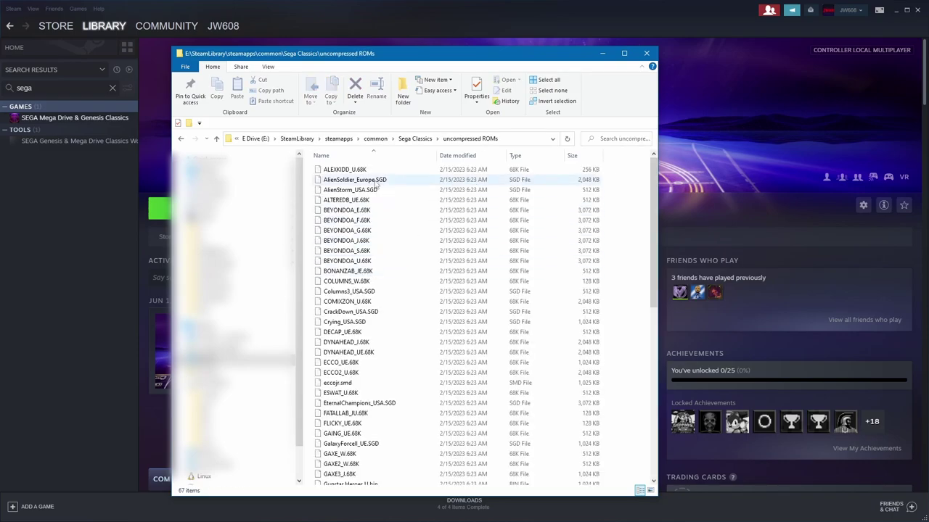
{"action": "scroll", "coordinate": [429, 319], "scroll_direction": "down", "scroll_amount": 12}
{"action": "scroll", "coordinate": [429, 317], "scroll_direction": "up", "scroll_amount": 12}
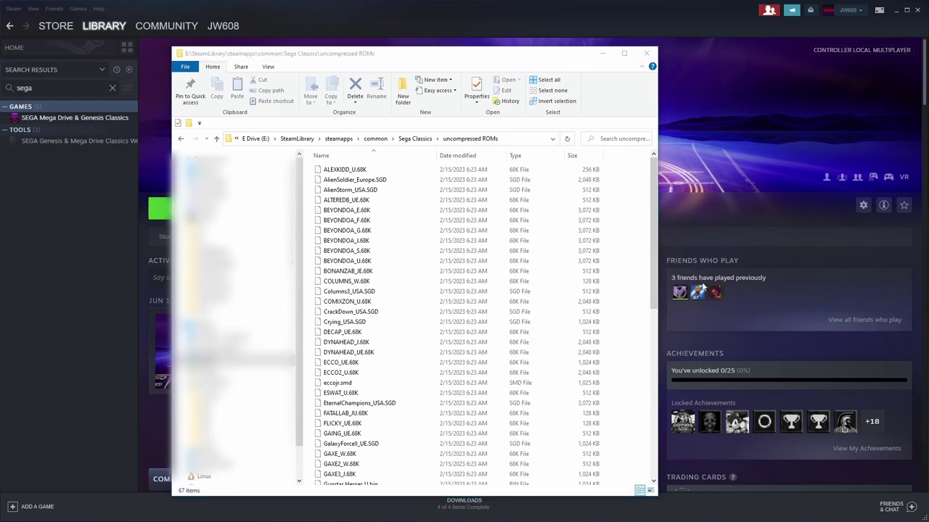
Try renaming AlienStorm_USA.SGD to AlienStorm_USA.bin, but decline the file extension change.
{"action": "left_click", "coordinate": [359, 192]}
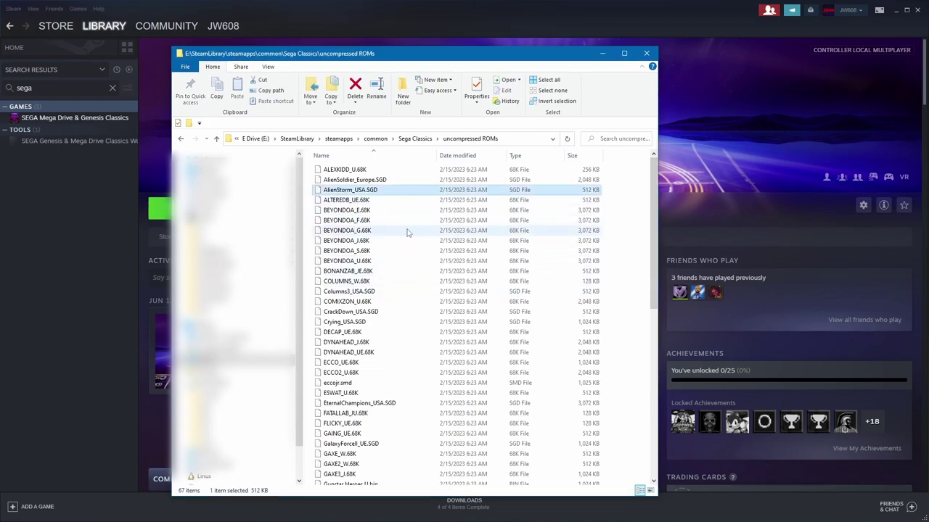
{"action": "left_click", "coordinate": [355, 190]}
{"action": "key", "text": "End"}
{"action": "key", "text": "BackSpace"}
{"action": "key", "text": "BackSpace"}
{"action": "key", "text": "BackSpace"}
{"action": "type", "text": "bin"}
{"action": "key", "text": "Return"}
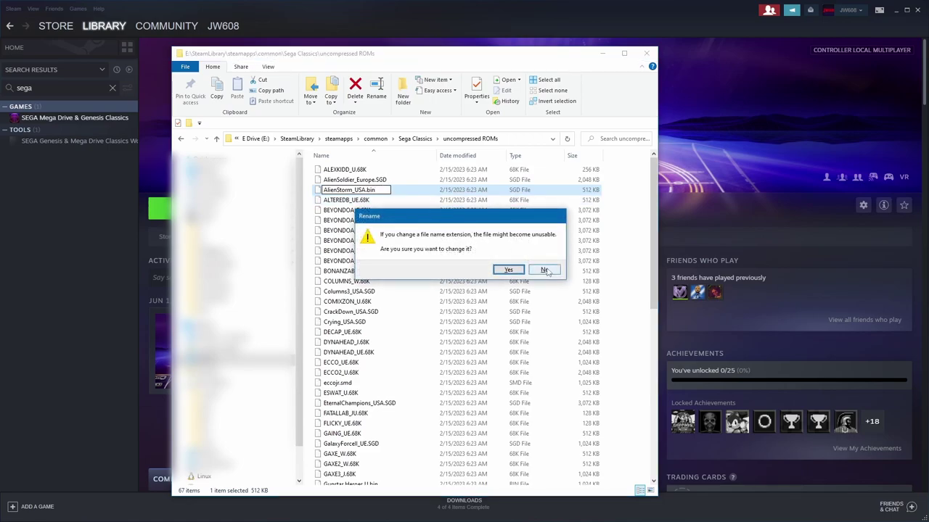
{"action": "left_click", "coordinate": [546, 270]}
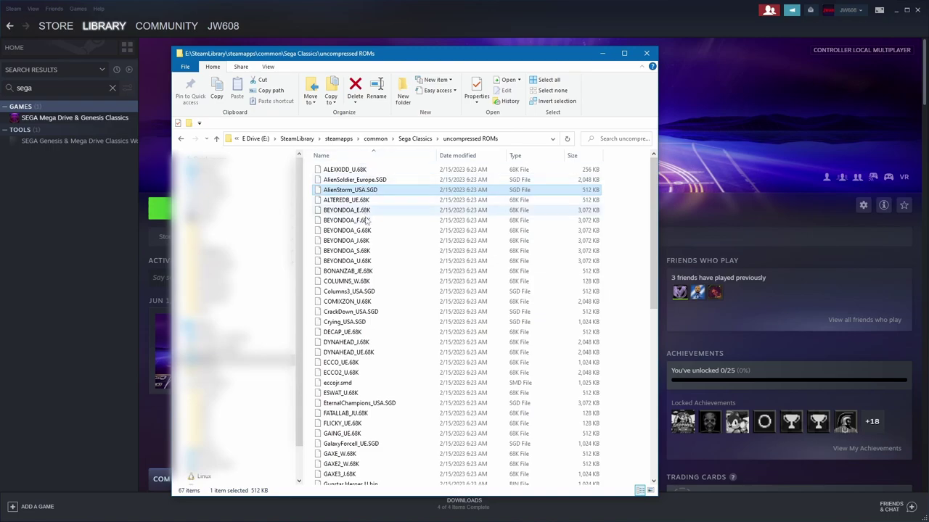
Examine the SEGA ROM files and their file types throughout the "uncompressed ROMs" folder, and close its window.
{"action": "scroll", "coordinate": [385, 249], "scroll_direction": "down", "scroll_amount": 10}
{"action": "scroll", "coordinate": [391, 283], "scroll_direction": "up", "scroll_amount": 11}
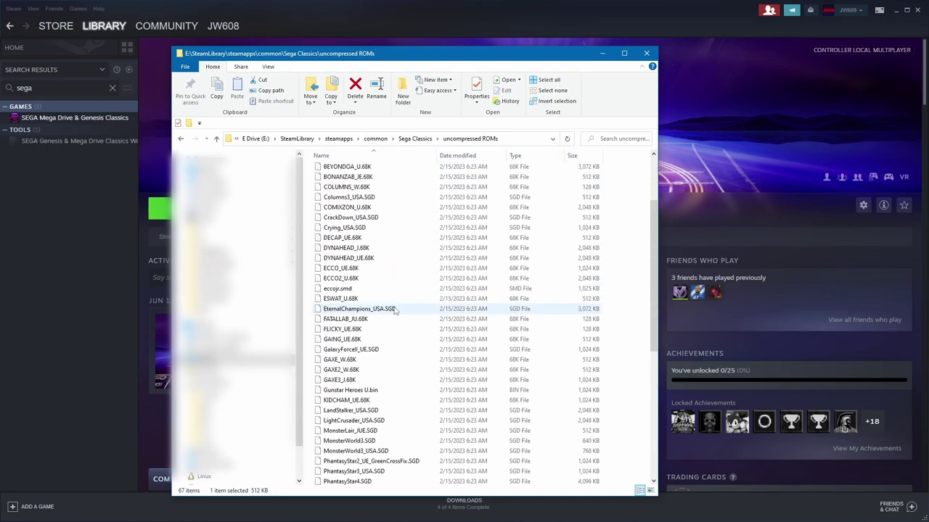
{"action": "scroll", "coordinate": [396, 309], "scroll_direction": "down", "scroll_amount": 3}
{"action": "scroll", "coordinate": [396, 309], "scroll_direction": "down", "scroll_amount": 8}
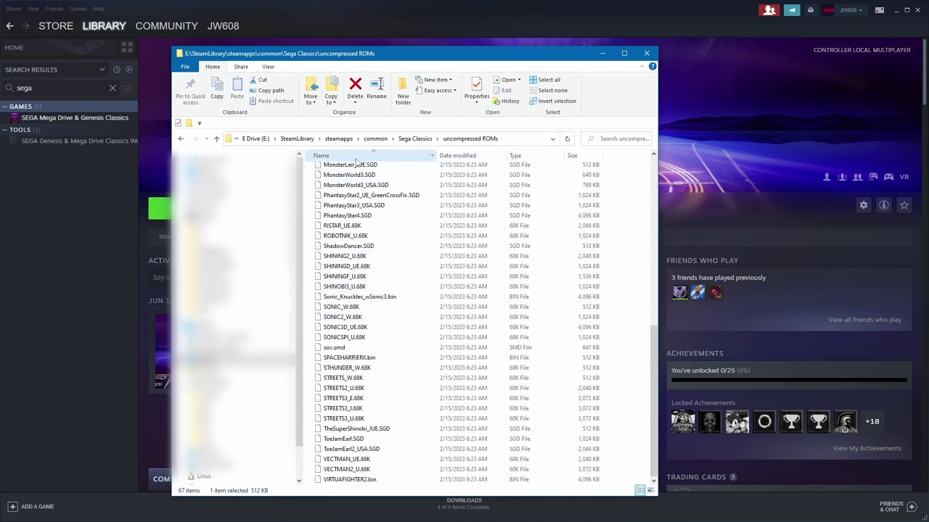
{"action": "scroll", "coordinate": [371, 421], "scroll_direction": "up", "scroll_amount": 11}
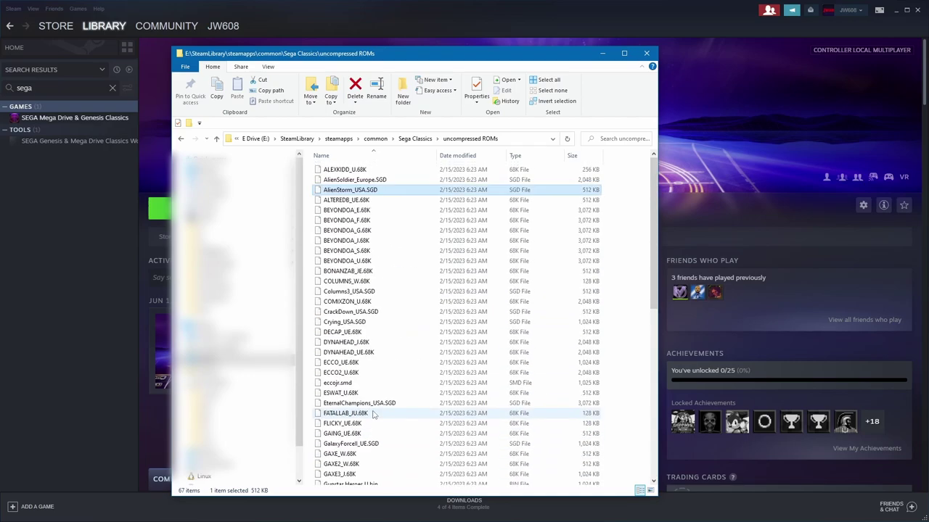
{"action": "left_click_drag", "start_coordinate": [489, 60], "coordinate": [546, 303]}
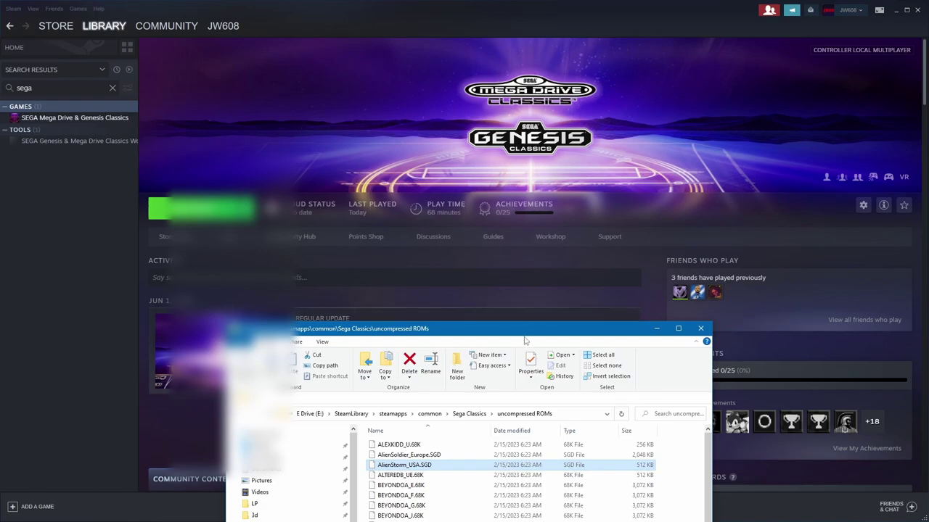
{"action": "left_click_drag", "start_coordinate": [524, 333], "coordinate": [472, 77]}
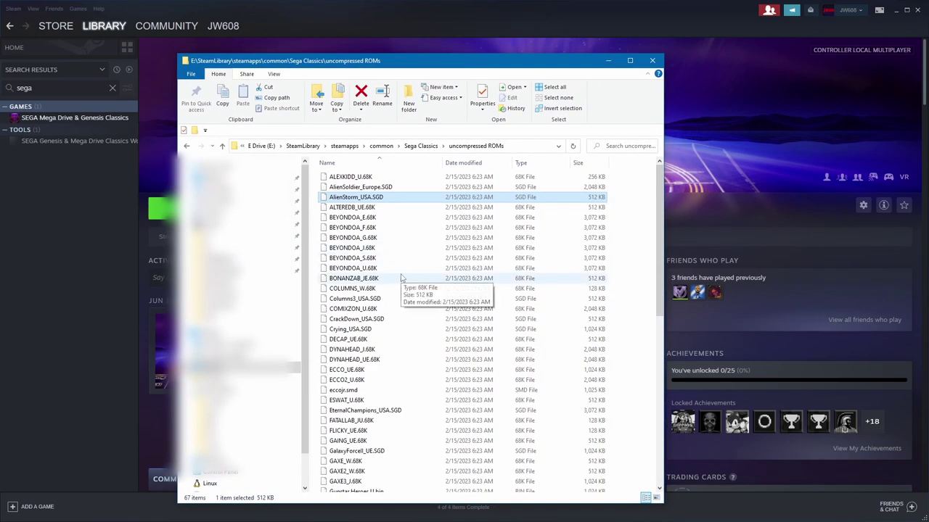
{"action": "scroll", "coordinate": [401, 279], "scroll_direction": "down", "scroll_amount": 11}
{"action": "scroll", "coordinate": [400, 278], "scroll_direction": "up", "scroll_amount": 11}
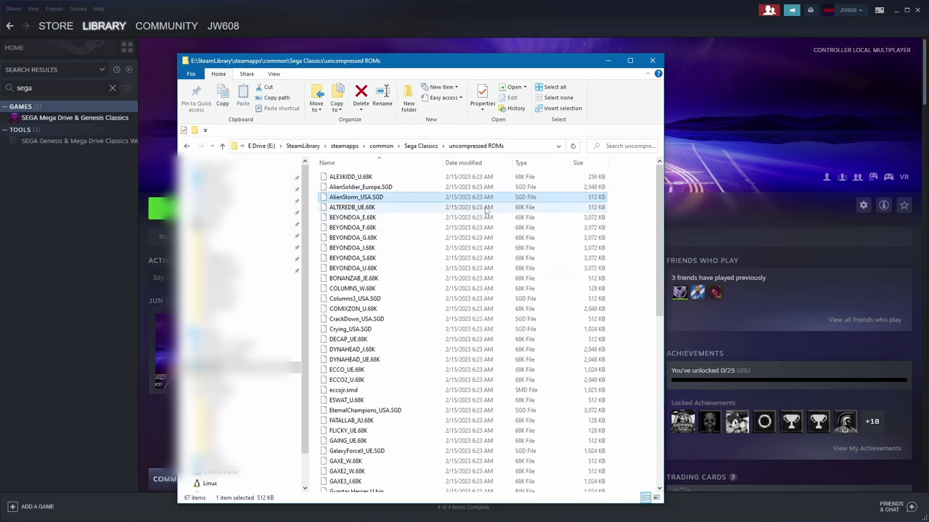
{"action": "scroll", "coordinate": [479, 290], "scroll_direction": "down", "scroll_amount": 11}
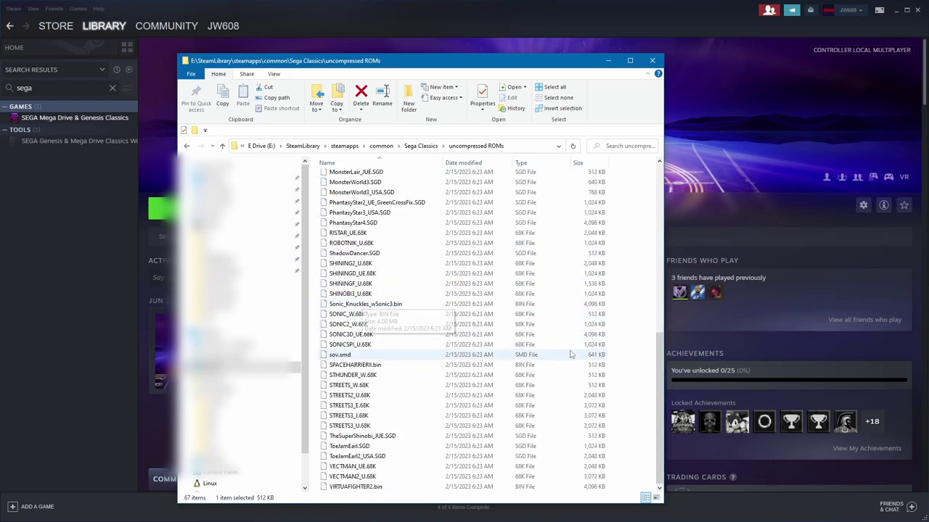
{"action": "left_click_drag", "start_coordinate": [659, 406], "coordinate": [630, 169]}
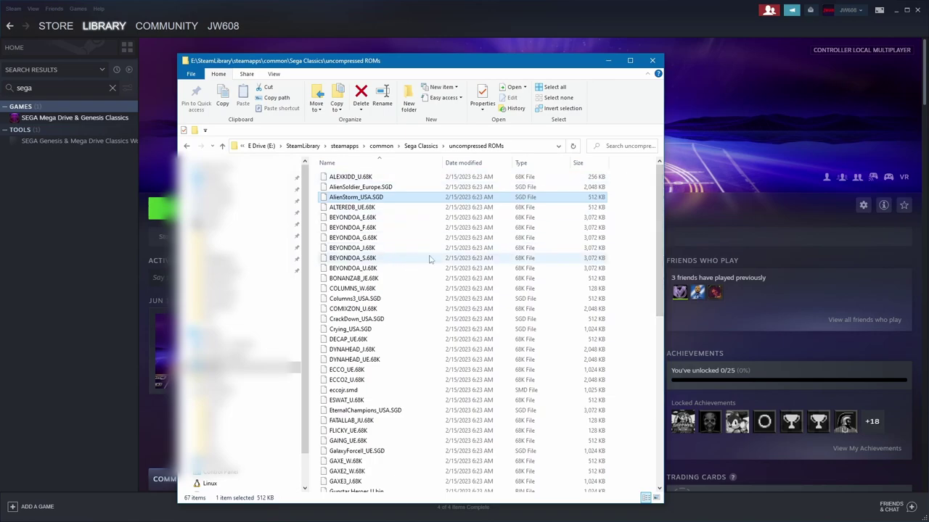
{"action": "scroll", "coordinate": [434, 258], "scroll_direction": "down", "scroll_amount": 11}
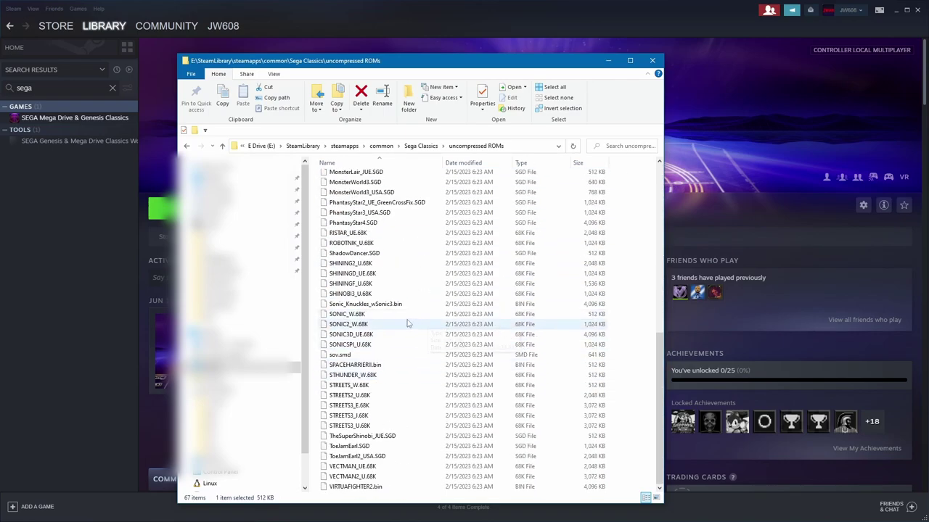
{"action": "scroll", "coordinate": [399, 323], "scroll_direction": "up", "scroll_amount": 11}
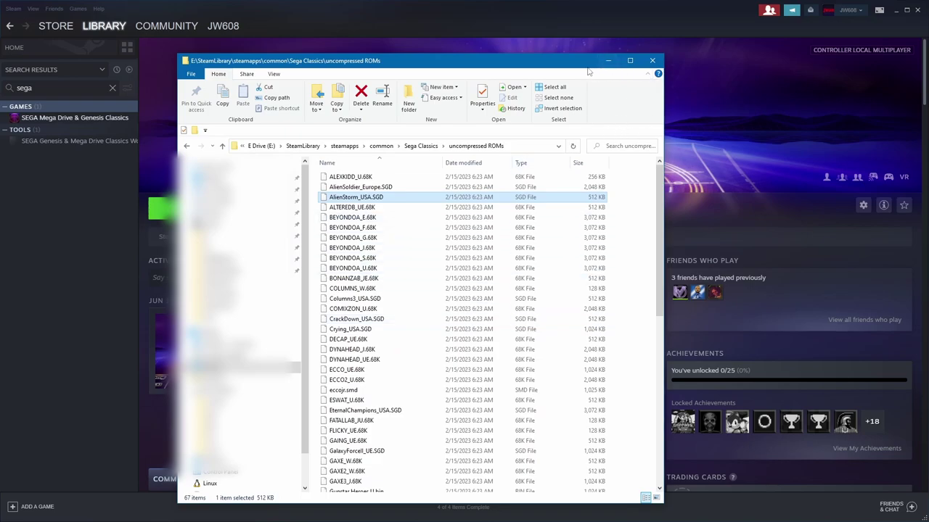
{"action": "left_click", "coordinate": [650, 62]}
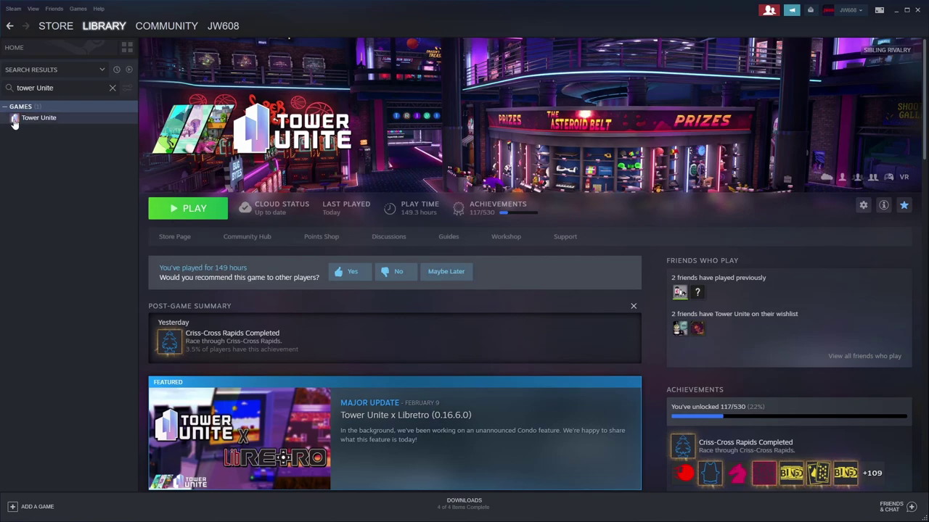
Browse Tower Unite's local files from the Steam library and open the Tower\Libretro\Roms folder.
{"action": "right_click", "coordinate": [51, 121]}
{"action": "mouse_move", "coordinate": [98, 177]}
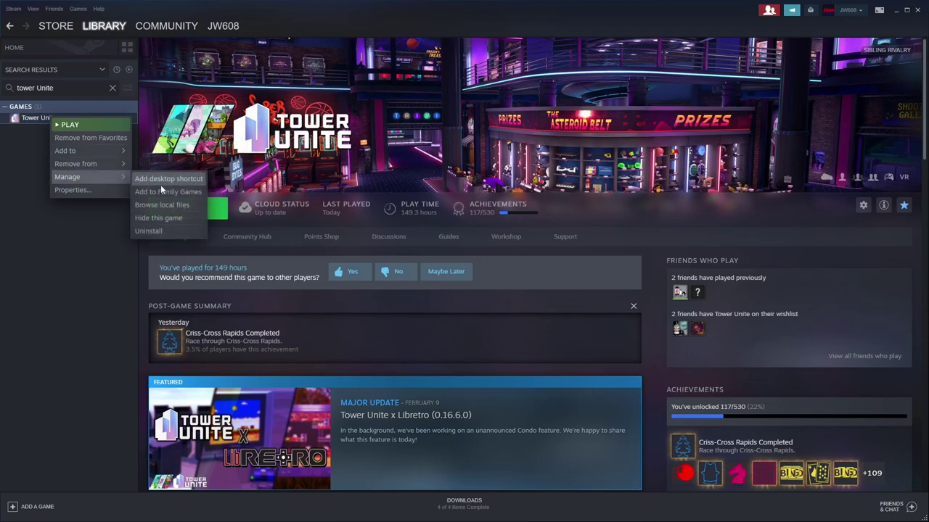
{"action": "left_click", "coordinate": [177, 207]}
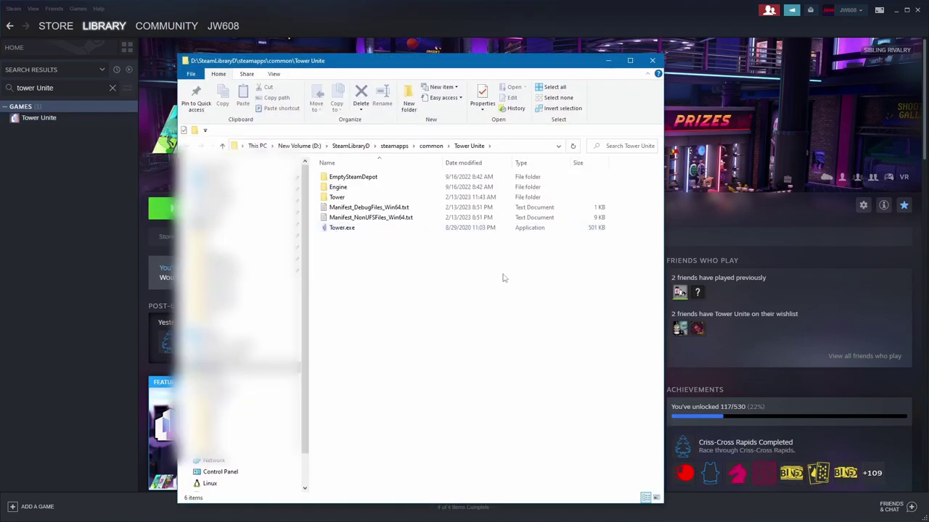
{"action": "left_click_drag", "start_coordinate": [410, 68], "coordinate": [460, 45]}
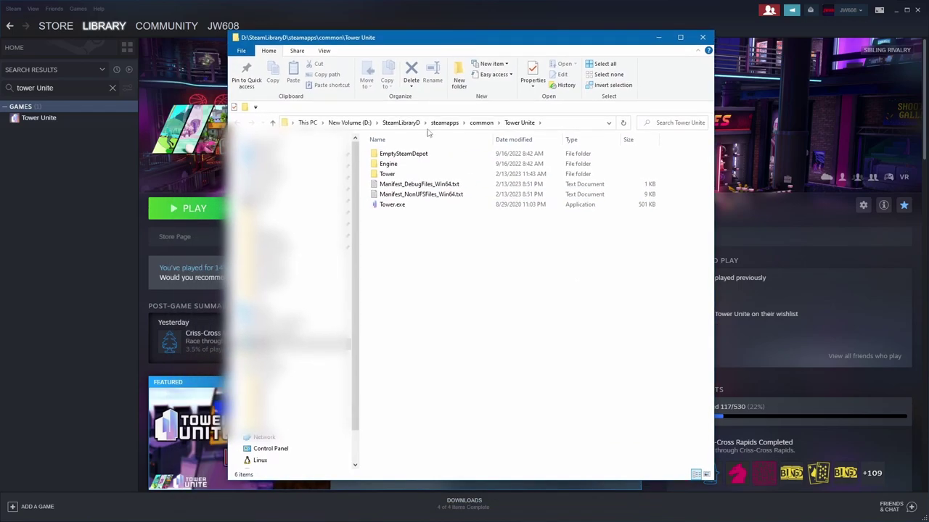
{"action": "double_click", "coordinate": [392, 173]}
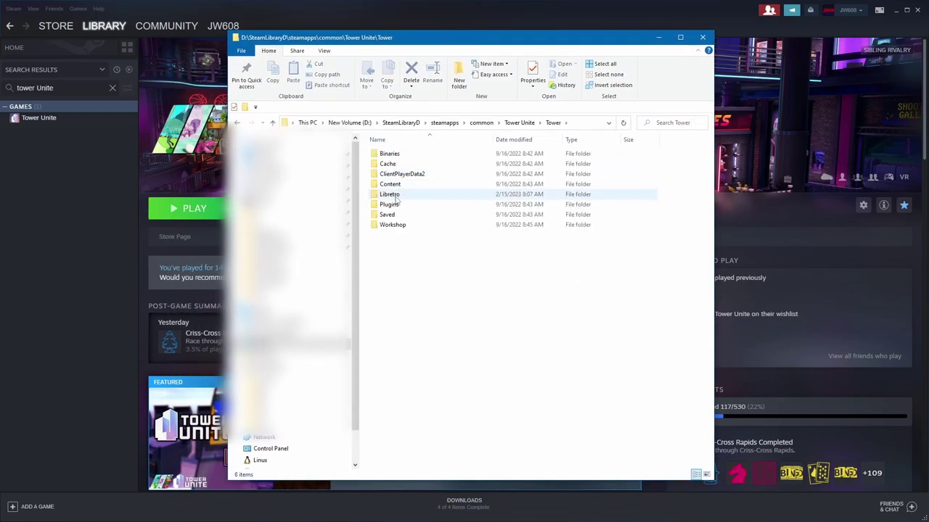
{"action": "double_click", "coordinate": [392, 195]}
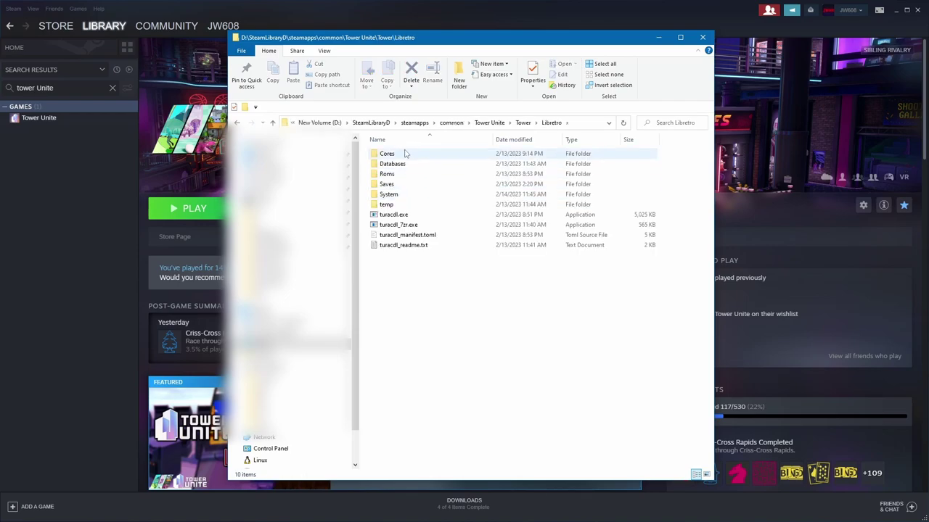
{"action": "double_click", "coordinate": [395, 174]}
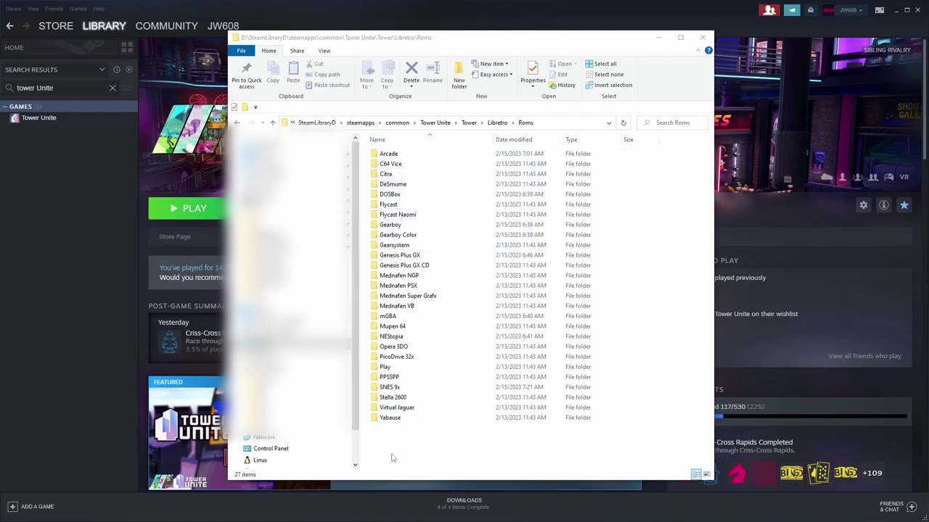
Check the ROM files placed in the Arcade and Genesis Plus GX folders, and return to the Roms folder.
{"action": "double_click", "coordinate": [389, 153]}
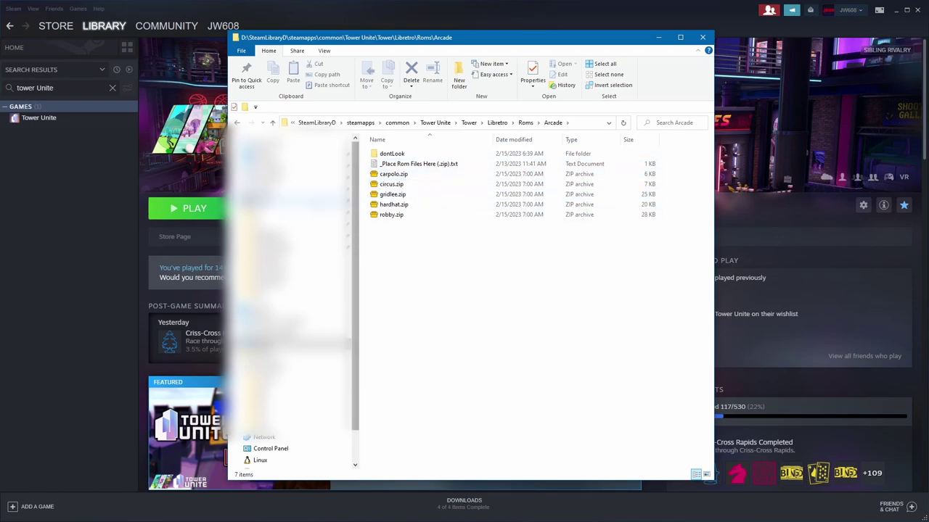
{"action": "left_click", "coordinate": [272, 122]}
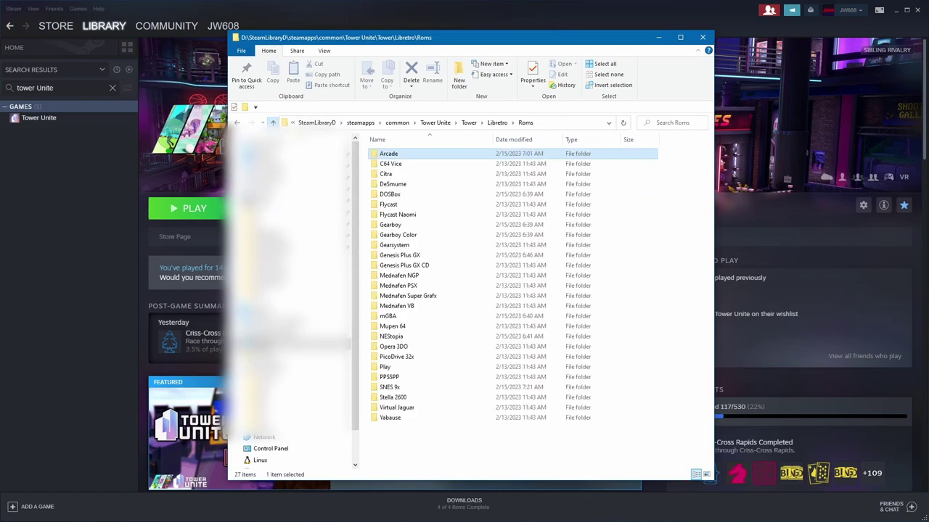
{"action": "double_click", "coordinate": [412, 255]}
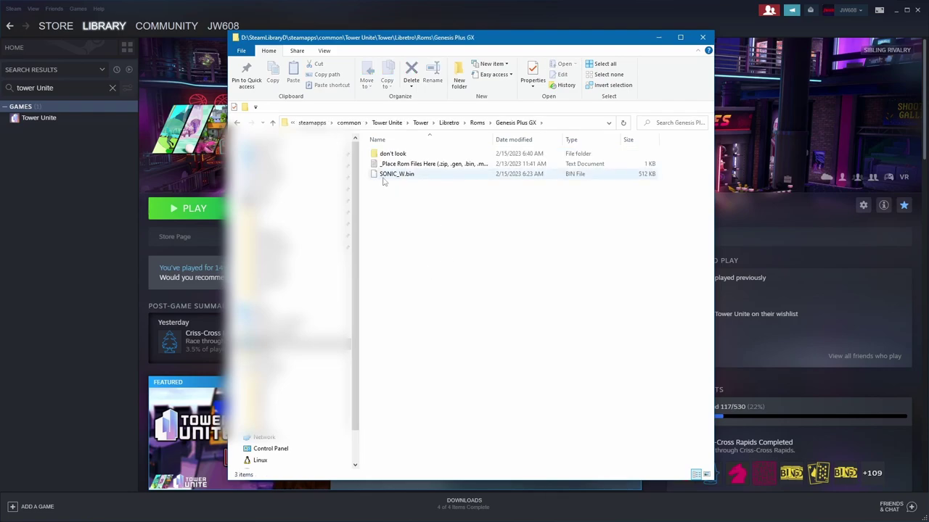
{"action": "left_click", "coordinate": [272, 122]}
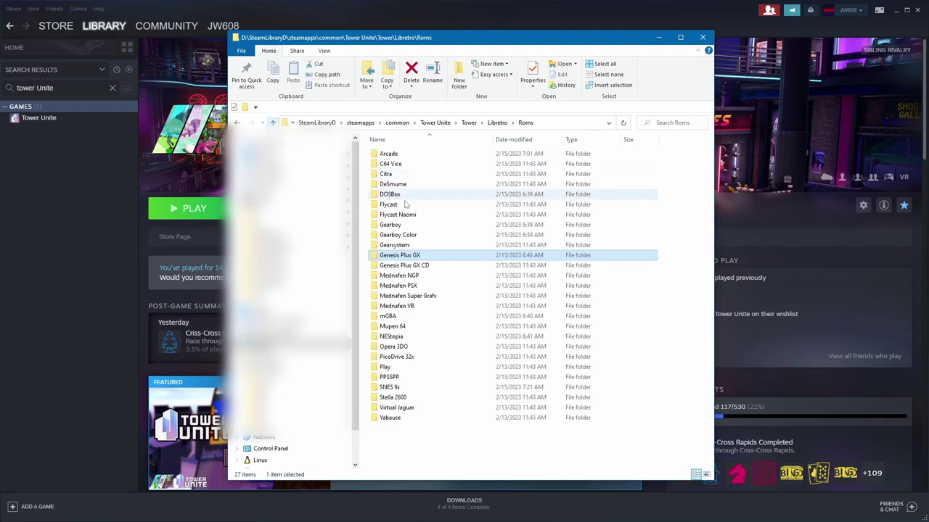
Check the ROM files placed in the mGBA, NEStopia and Gearboy Color folders, and return to the Roms folder.
{"action": "double_click", "coordinate": [398, 316]}
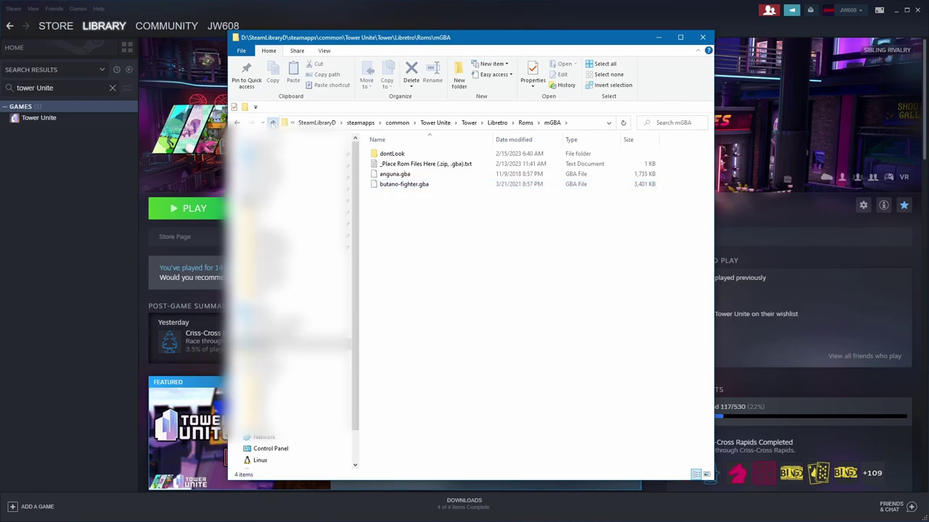
{"action": "left_click", "coordinate": [272, 121]}
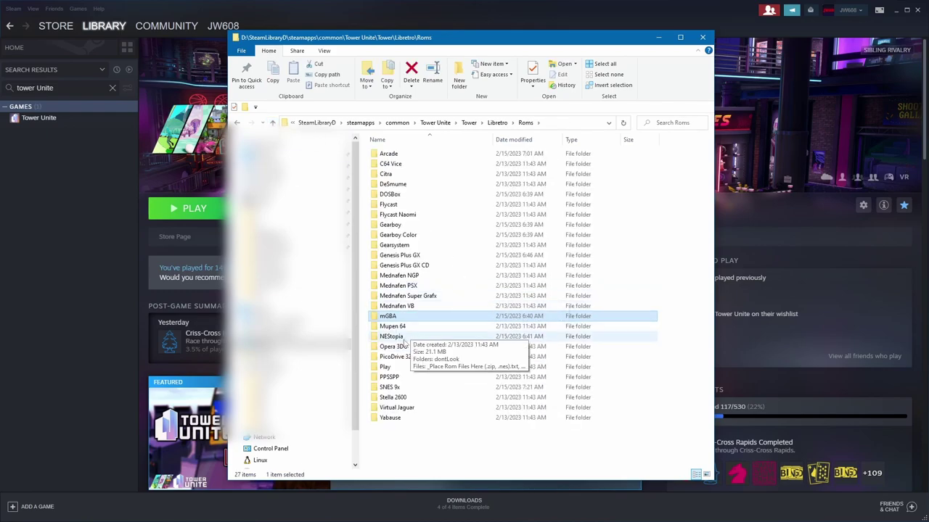
{"action": "double_click", "coordinate": [404, 339]}
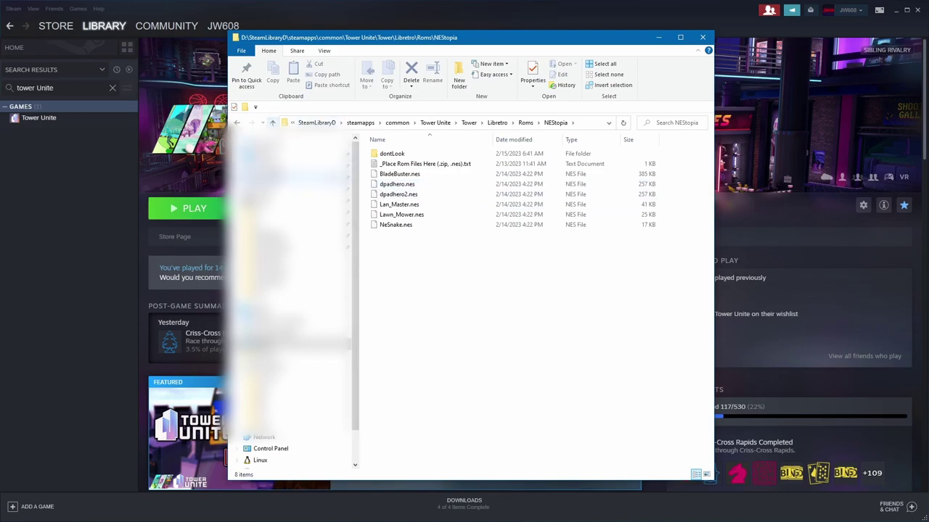
{"action": "left_click", "coordinate": [273, 121]}
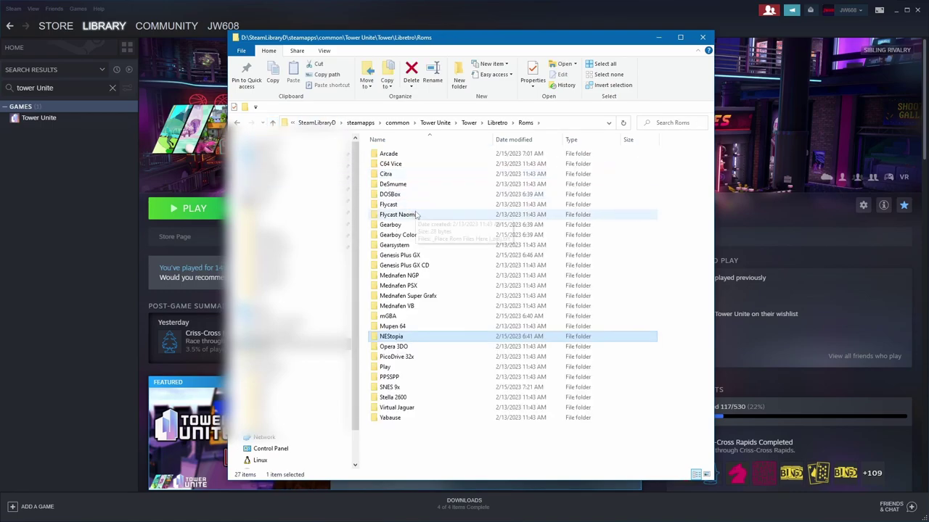
{"action": "left_click", "coordinate": [399, 234]}
{"action": "double_click", "coordinate": [400, 235]}
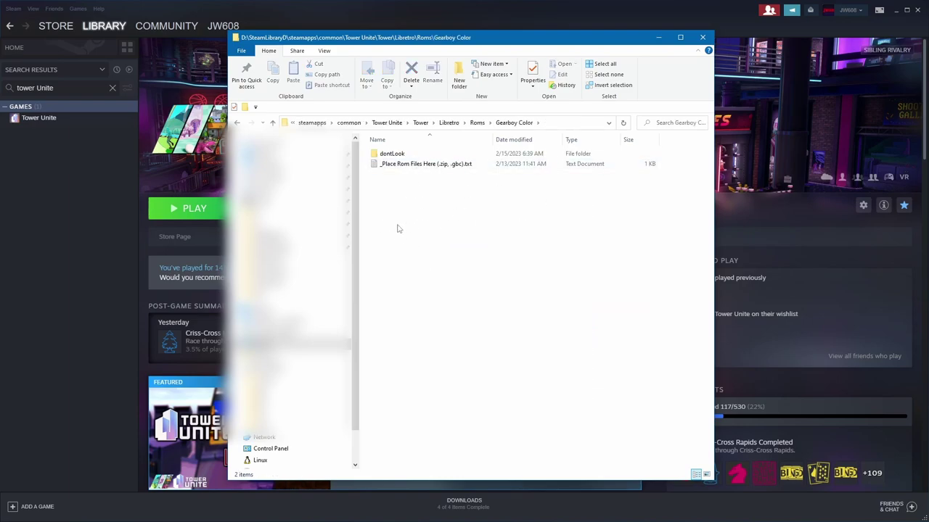
{"action": "left_click", "coordinate": [272, 122]}
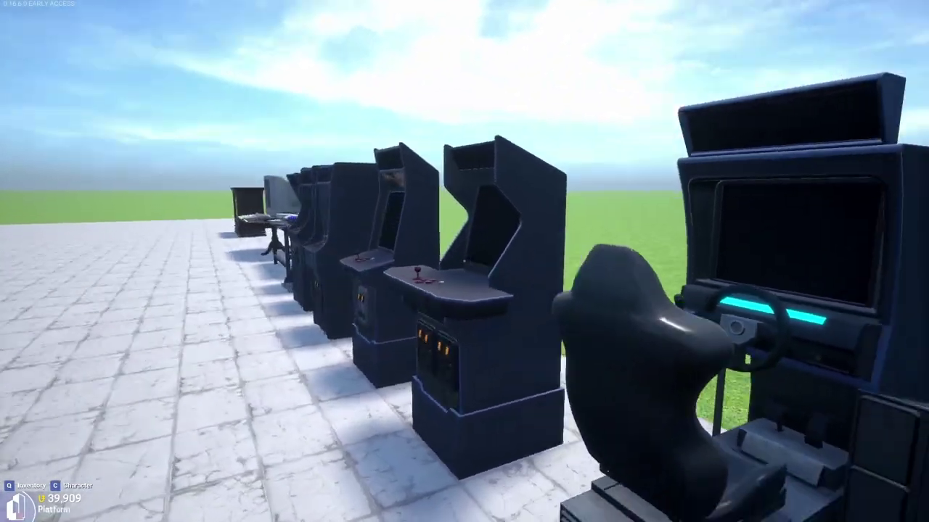
In Tower Unite, look over the driving cabinet in the condo and approach the Bruiser Arcade Cabinet.
{"action": "key", "text": "w"}
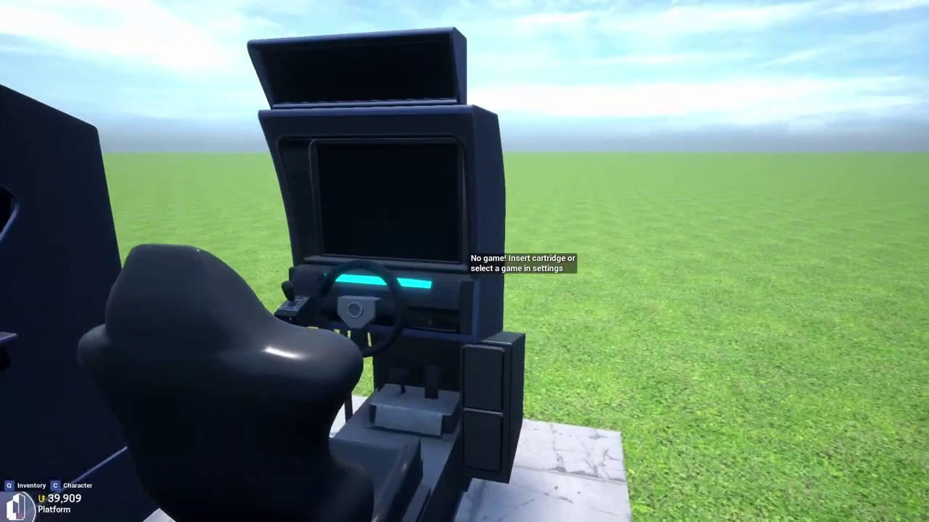
{"action": "key", "text": "a"}
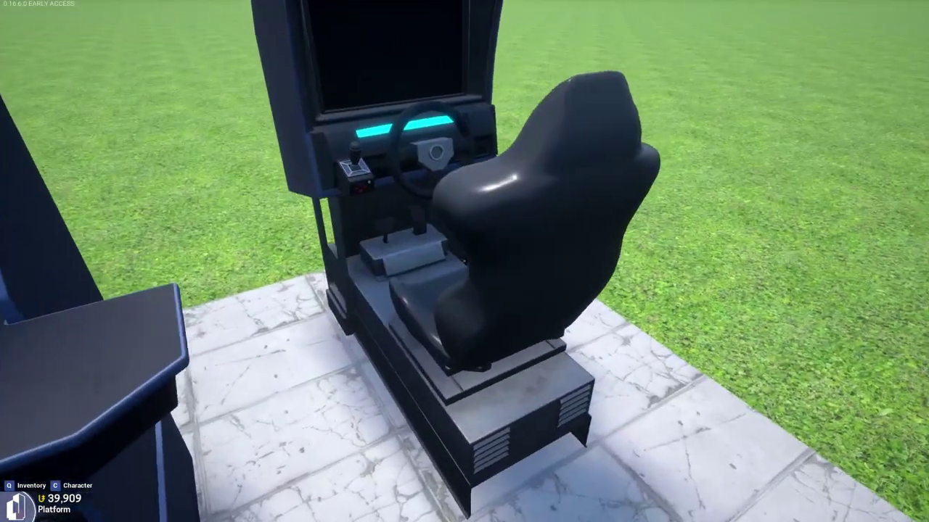
{"action": "key", "text": "e"}
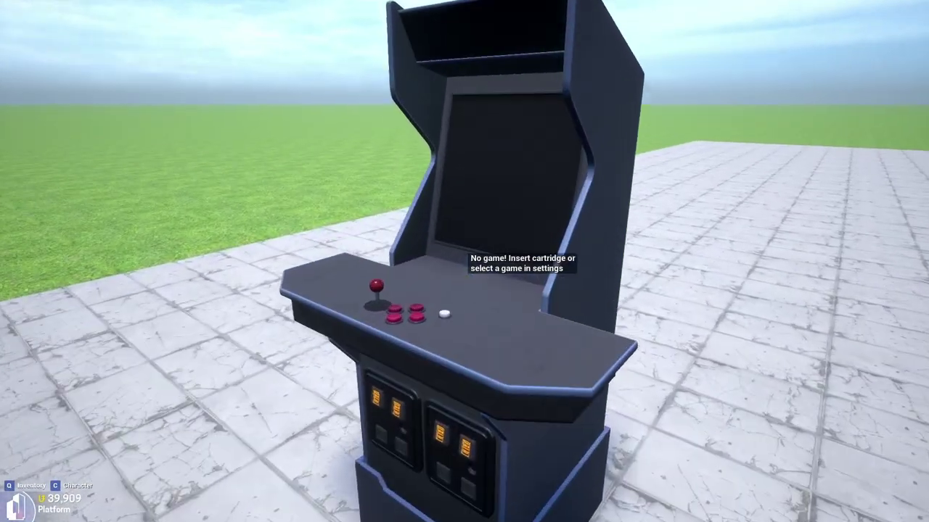
{"action": "key", "text": "s"}
{"action": "key", "text": "a"}
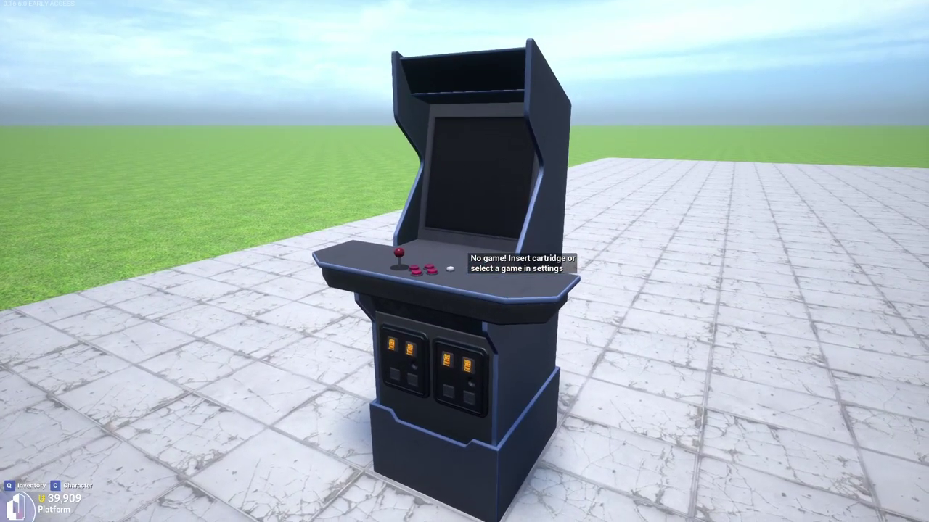
Edit the Bruiser Arcade Cabinet to give its body a yellow-green color and its trim a bright green color.
{"action": "key", "text": "q"}
{"action": "left_click", "coordinate": [497, 288]}
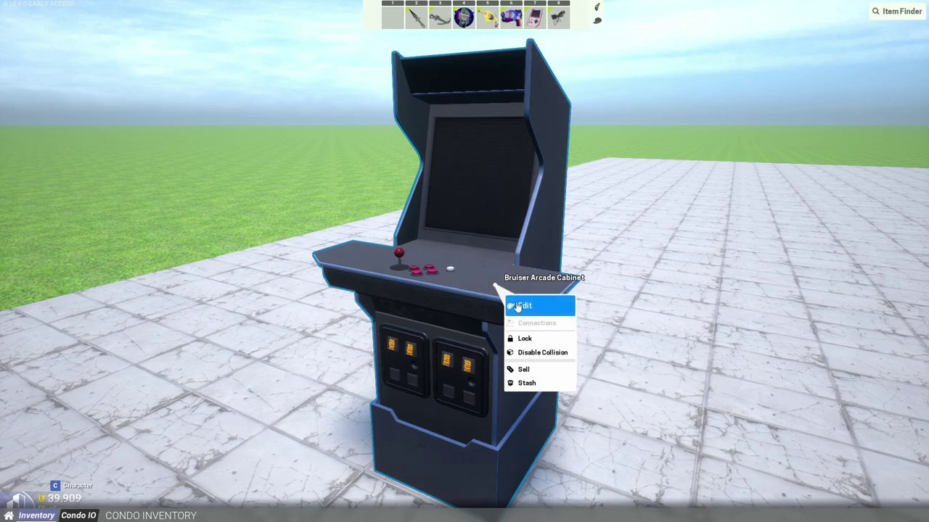
{"action": "left_click", "coordinate": [518, 306]}
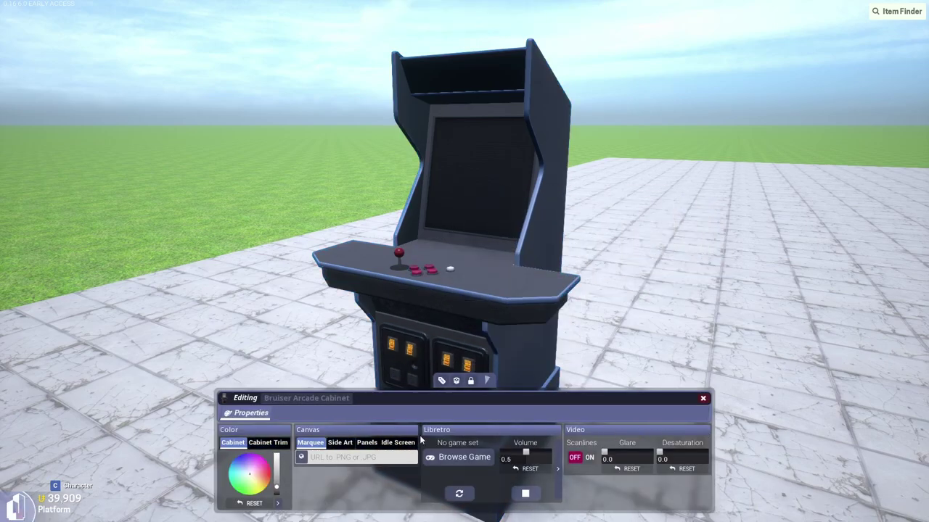
{"action": "left_click_drag", "start_coordinate": [251, 470], "coordinate": [291, 513]}
{"action": "left_click", "coordinate": [268, 443]}
{"action": "left_click", "coordinate": [231, 493]}
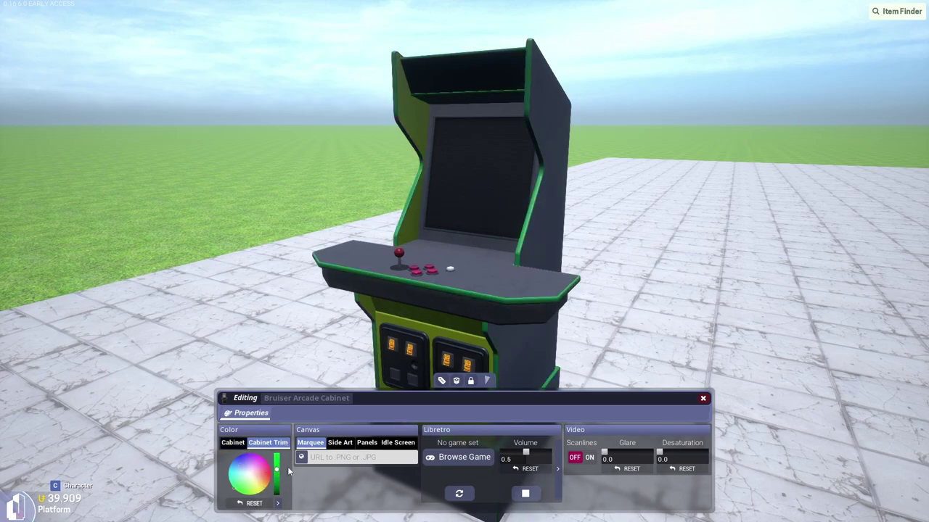
{"action": "left_click_drag", "start_coordinate": [274, 468], "coordinate": [277, 456]}
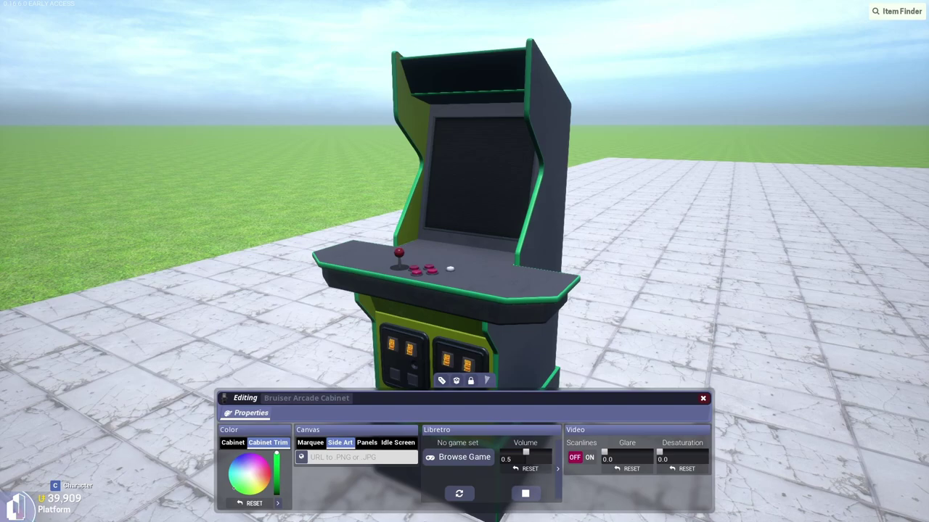
Paste the 640px-Grundig_VG_1000.png image URL into the cabinet's Side Art and Panels canvases and close the editor.
{"action": "key", "text": "ctrl+v"}
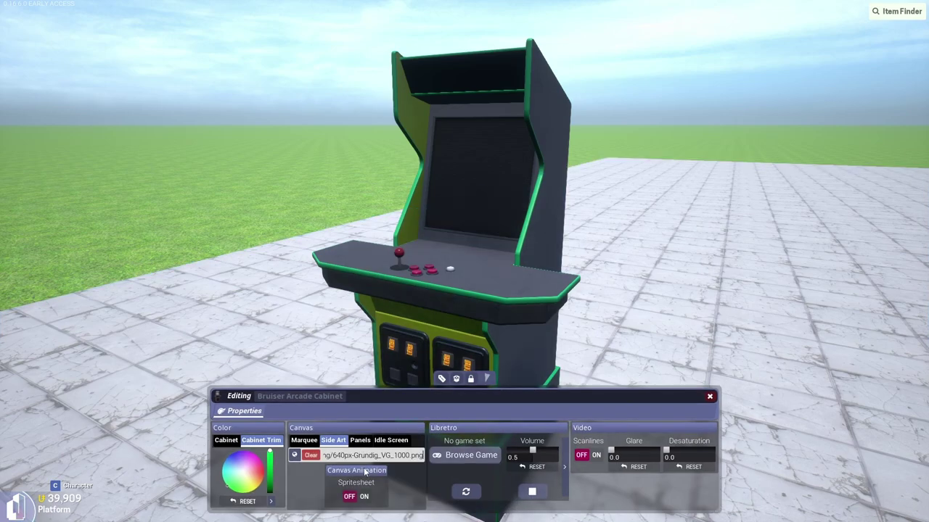
{"action": "left_click", "coordinate": [360, 441]}
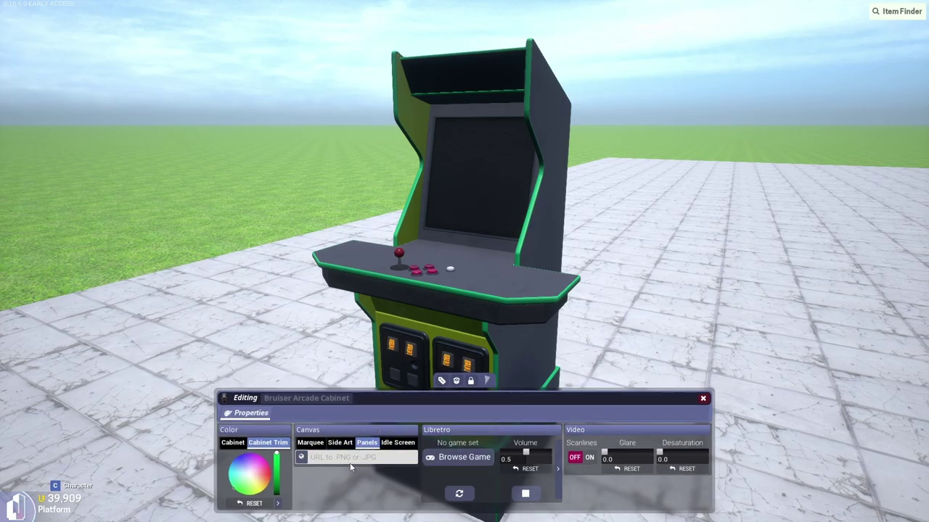
{"action": "key", "text": "ctrl+v"}
{"action": "left_click", "coordinate": [710, 398]}
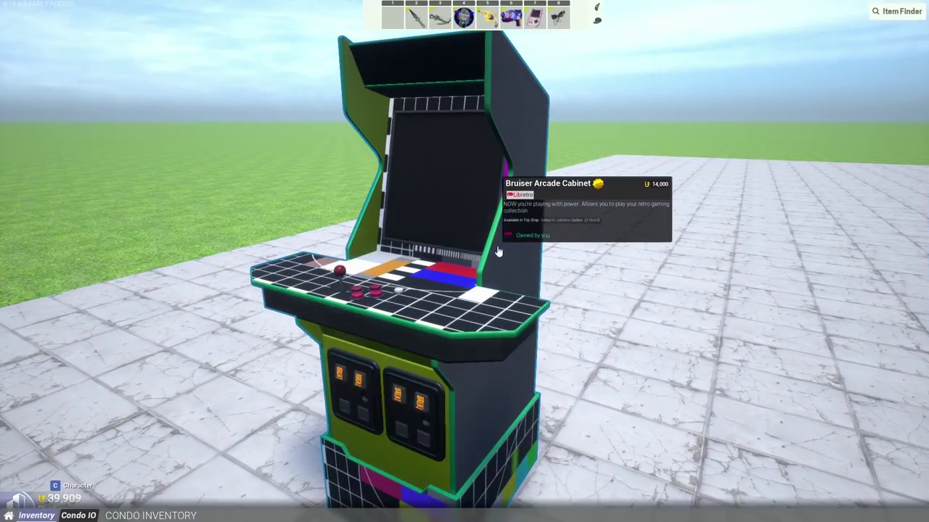
Reopen the cabinet's properties, paste the copied test-card image URL for its side art, and close the editor.
{"action": "right_click", "coordinate": [497, 251]}
{"action": "left_click", "coordinate": [525, 262]}
{"action": "left_click", "coordinate": [347, 456]}
{"action": "key", "text": "ctrl+v"}
{"action": "left_click", "coordinate": [703, 399]}
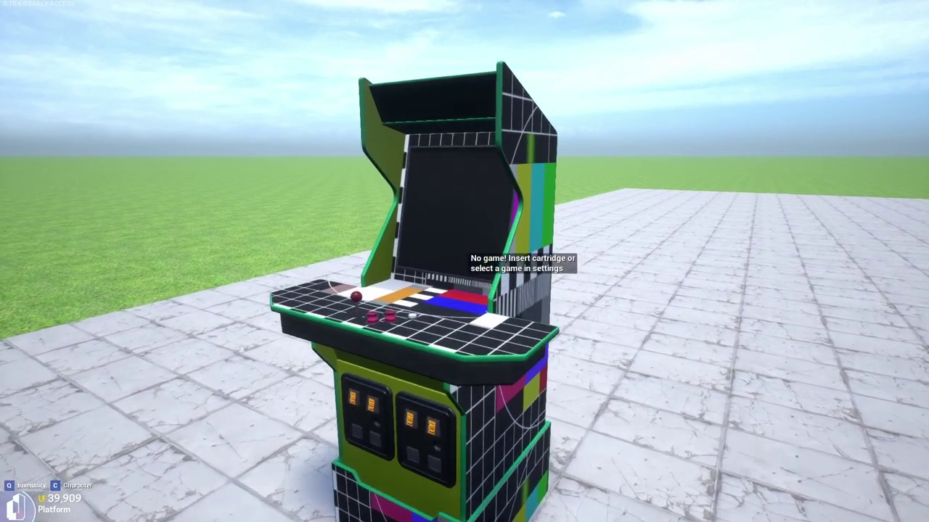
View the decorated cabinet from different sides, and open the Libretro game selection from its properties.
{"action": "key", "text": "d"}
{"action": "key", "text": "a"}
{"action": "key", "text": "d"}
{"action": "key", "text": "d"}
{"action": "key", "text": "a"}
{"action": "key", "text": "q"}
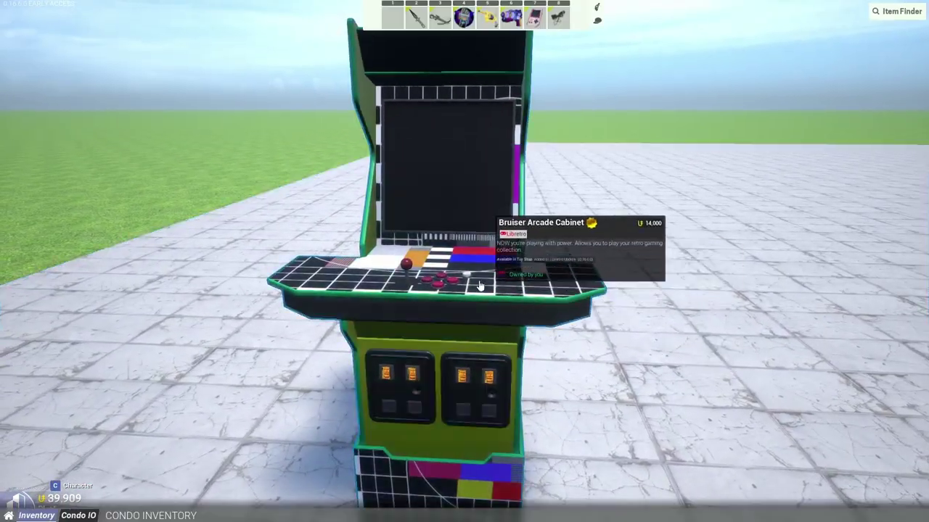
{"action": "right_click", "coordinate": [483, 289]}
{"action": "left_click", "coordinate": [496, 298]}
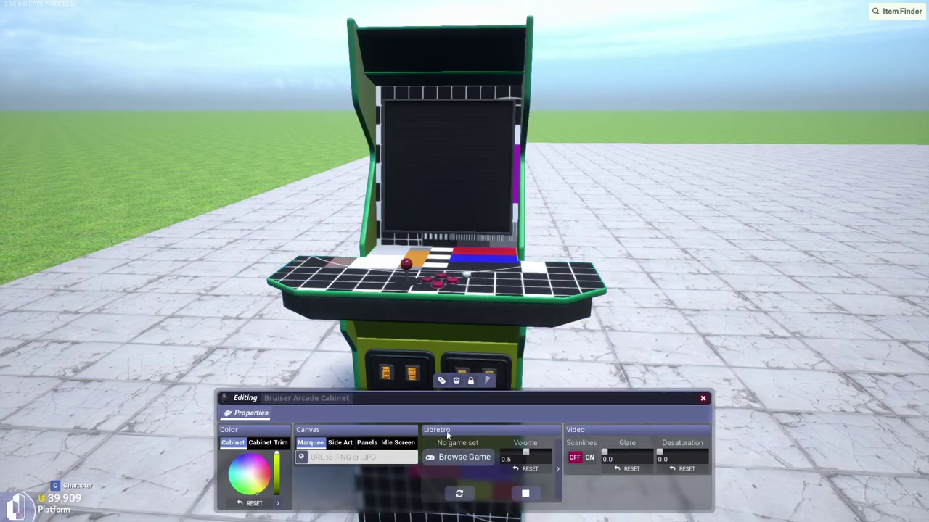
{"action": "left_click", "coordinate": [444, 459]}
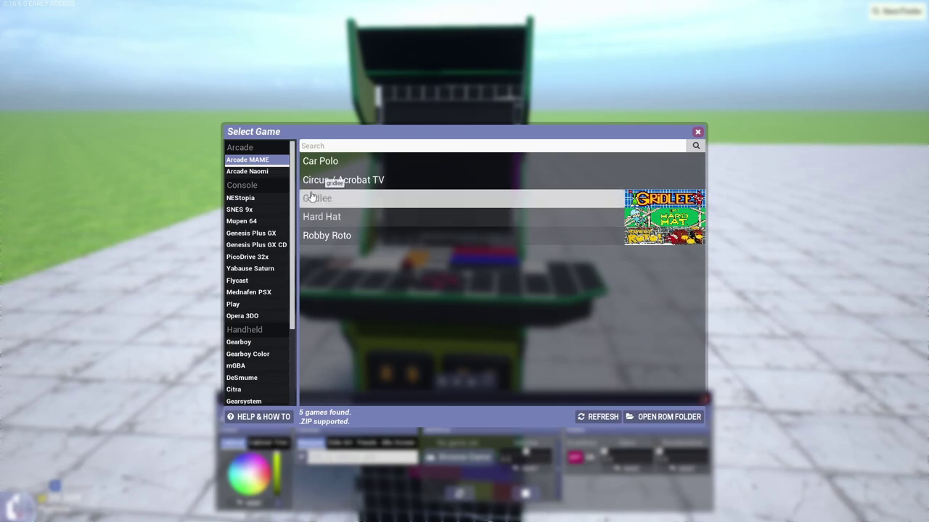
Check the game lists of several arcade and console cores, including Arcade Naomi and Mupen 64, and return to Arcade MAME.
{"action": "left_click", "coordinate": [255, 172]}
{"action": "left_click", "coordinate": [265, 163]}
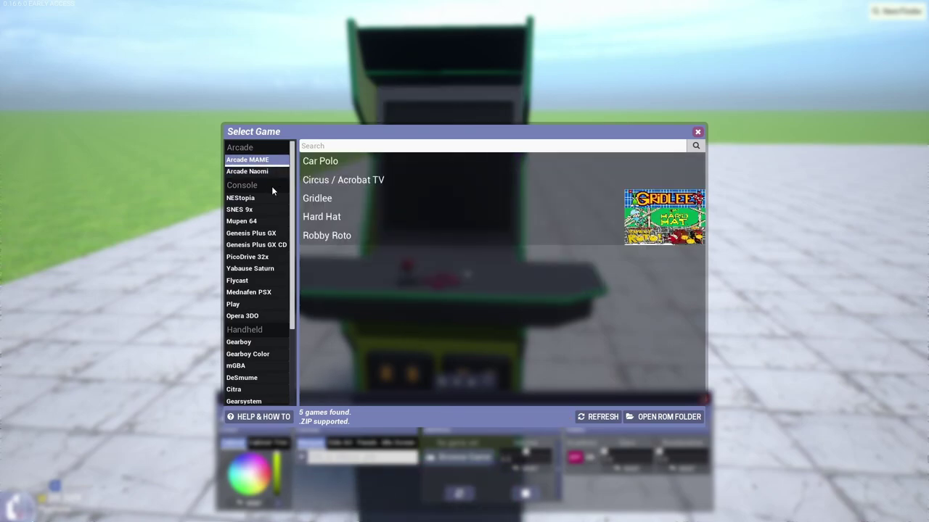
{"action": "left_click", "coordinate": [253, 196]}
{"action": "left_click", "coordinate": [252, 246]}
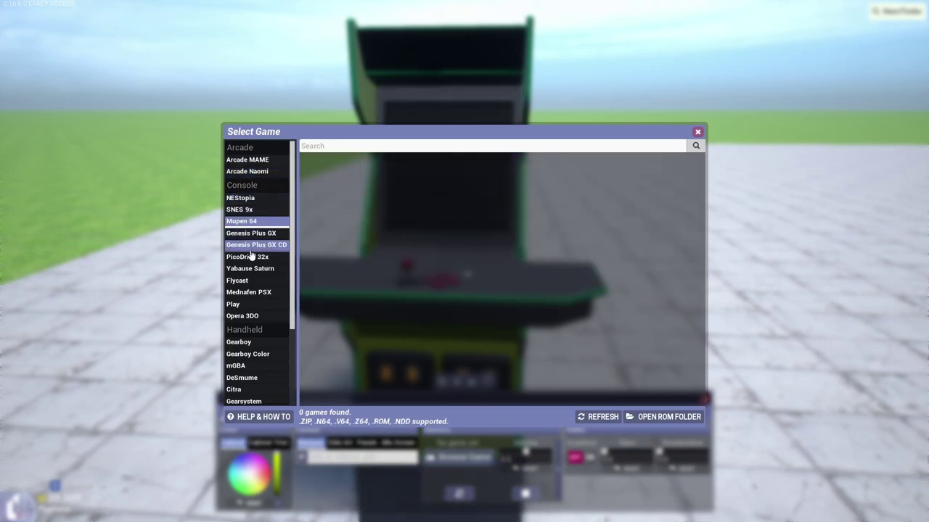
{"action": "left_click", "coordinate": [252, 161]}
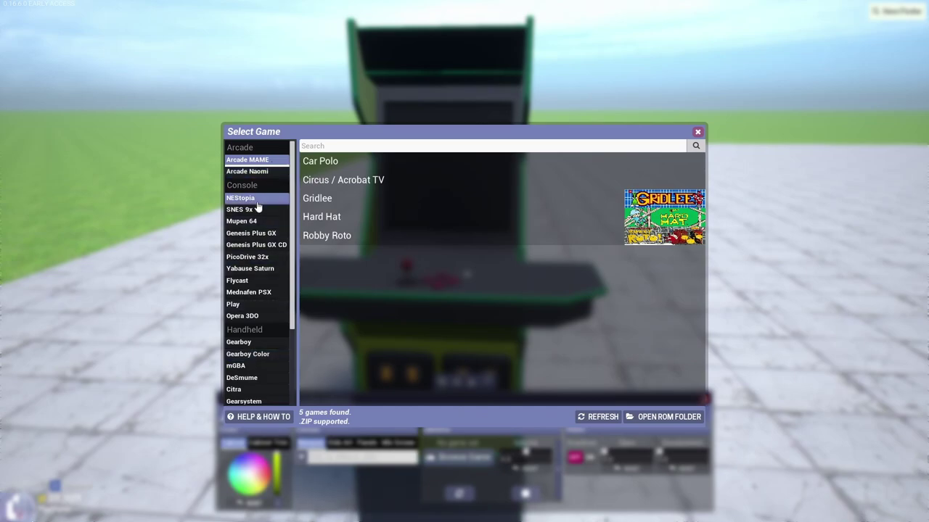
Load Car Polo from the Arcade MAME list onto the cabinet and close its properties.
{"action": "left_click", "coordinate": [324, 163]}
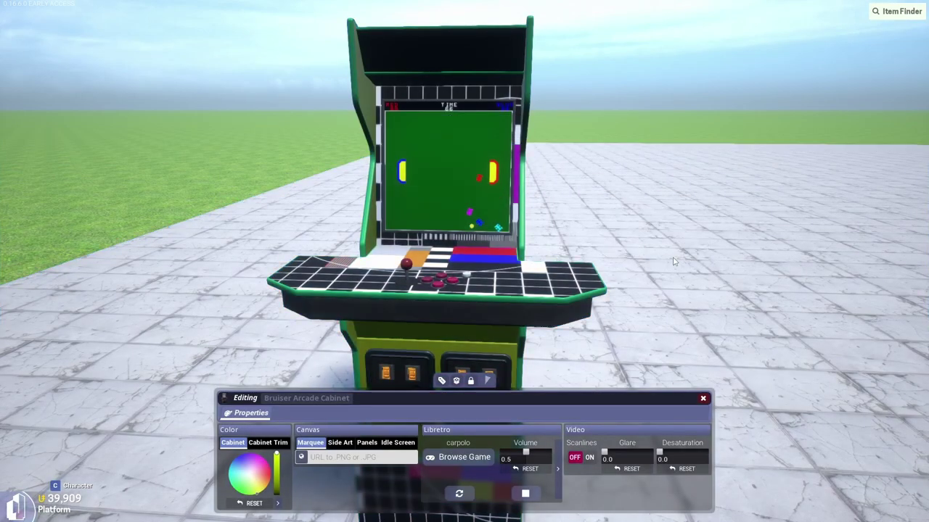
{"action": "key", "text": "Escape"}
{"action": "key", "text": "Escape"}
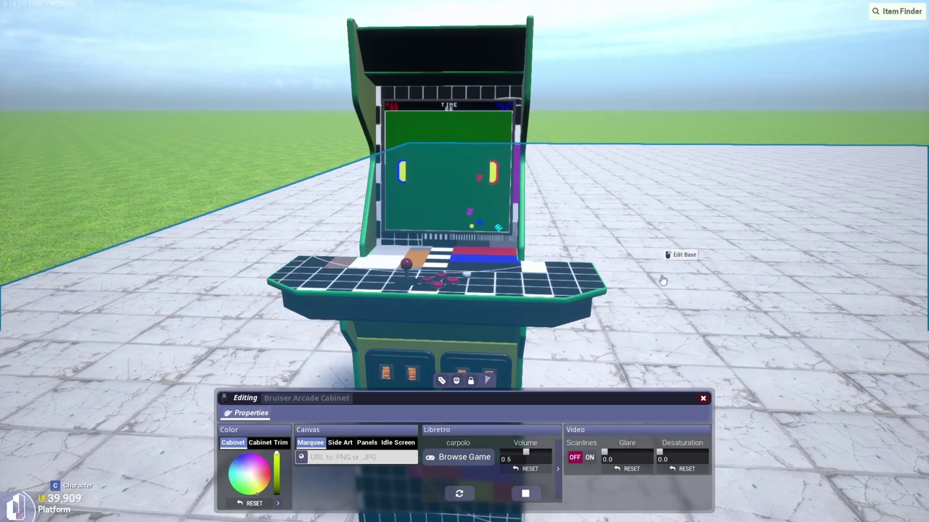
{"action": "left_click", "coordinate": [704, 399]}
Start playing carpolo on the Bruiser Arcade Cabinet and steer the red car around the field.
{"action": "key", "text": "w"}
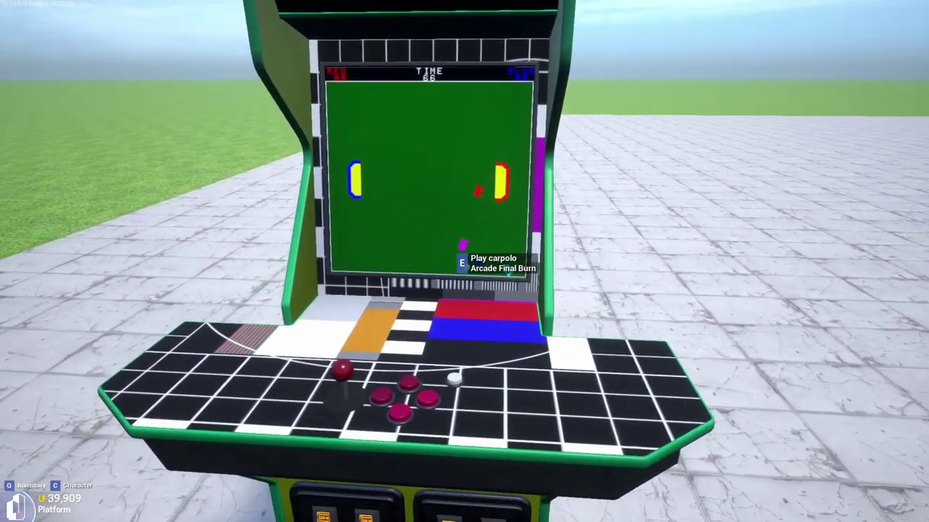
{"action": "key", "text": "e"}
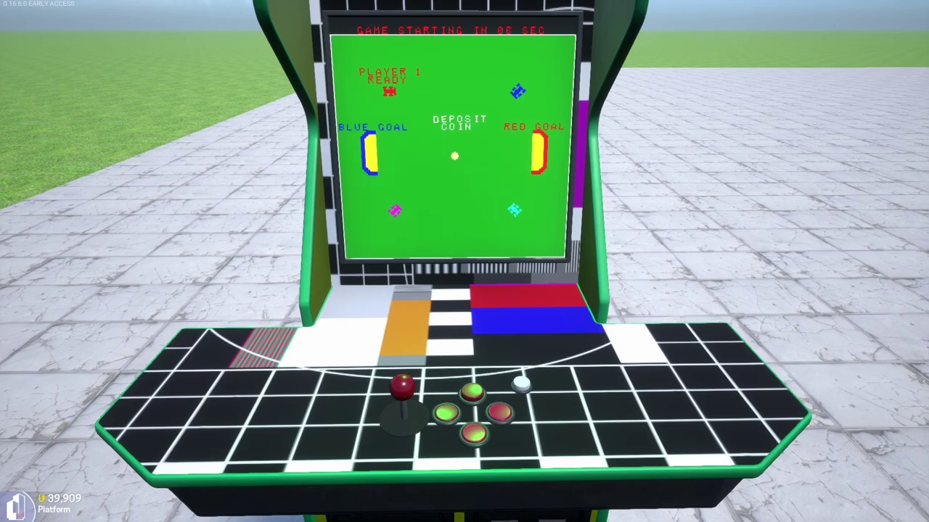
{"action": "key", "text": "w"}
{"action": "key", "text": "a"}
{"action": "key", "text": "a"}
{"action": "key", "text": "s"}
{"action": "key", "text": "d"}
{"action": "key", "text": "a"}
{"action": "key", "text": "d"}
{"action": "key", "text": "w"}
{"action": "key", "text": "d"}
{"action": "key", "text": "a"}
{"action": "key", "text": "d"}
{"action": "key", "text": "d"}
{"action": "key", "text": "a"}
{"action": "key", "text": "s"}
{"action": "key", "text": "space"}
{"action": "key", "text": "d"}
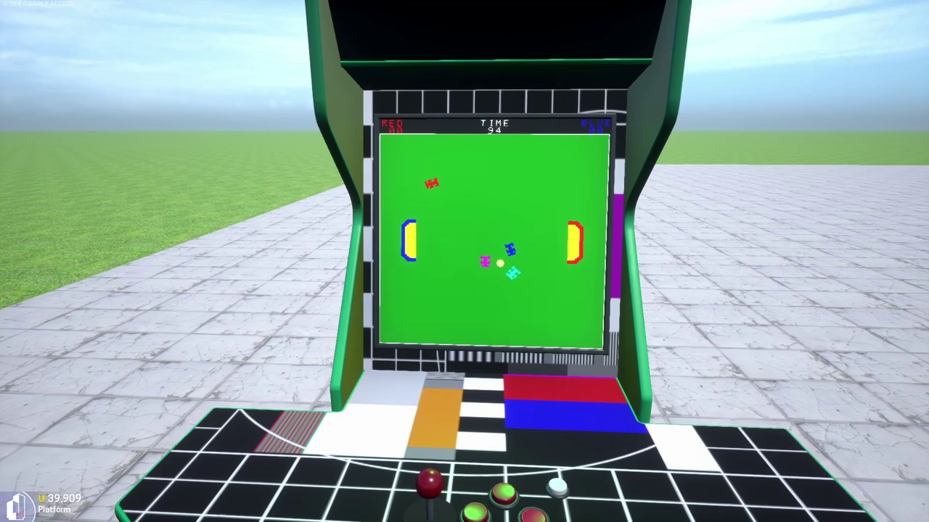
{"action": "key", "text": "a"}
{"action": "key", "text": "shift"}
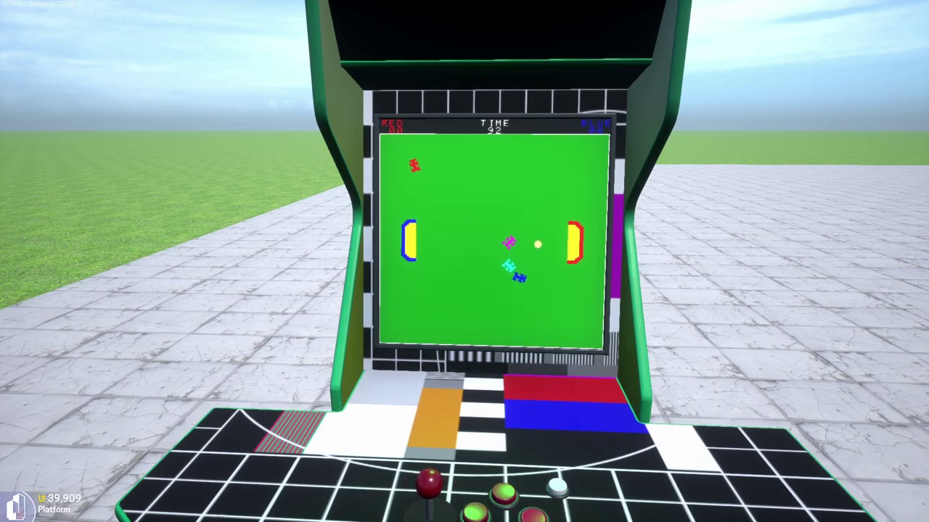
{"action": "key", "text": "d"}
{"action": "key", "text": "a"}
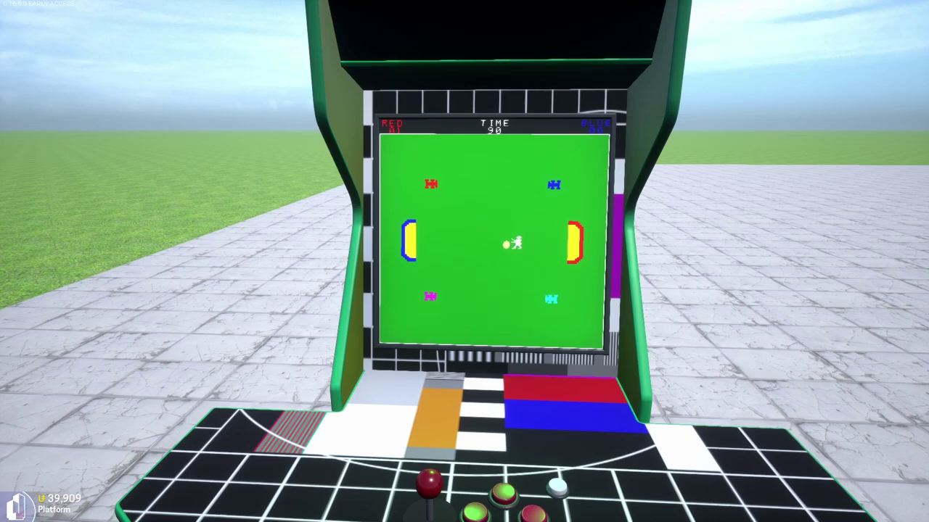
{"action": "key", "text": "s"}
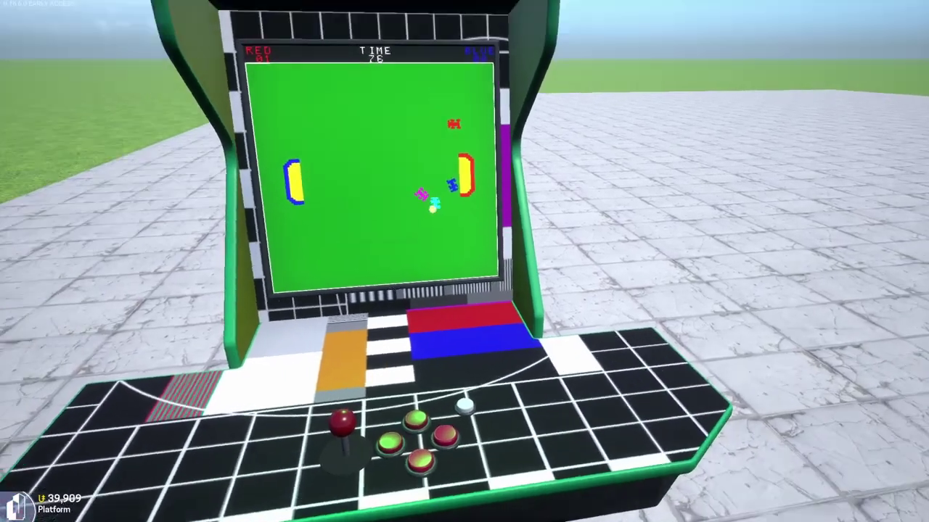
Leave the carpolo game with its emulation still running, and view the cabinet from the front and side.
{"action": "key", "text": "Escape"}
{"action": "key", "text": "s"}
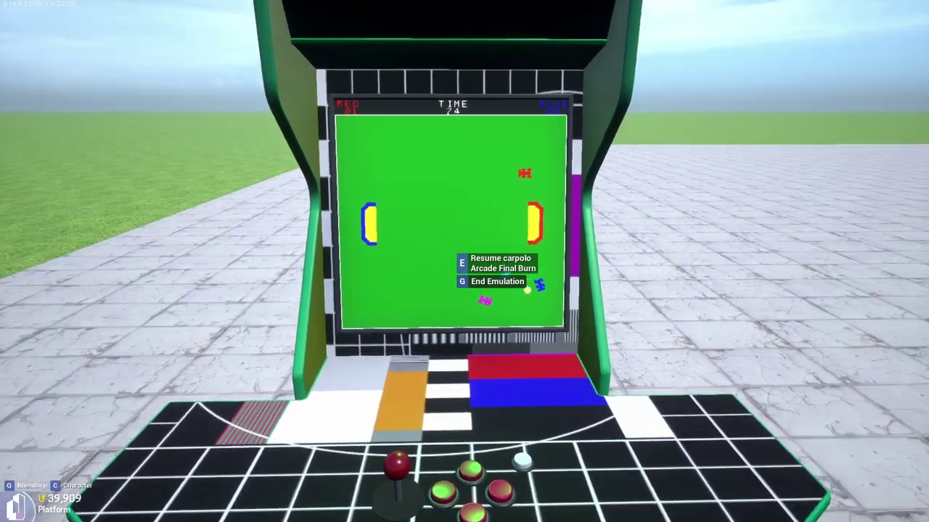
{"action": "key", "text": "w"}
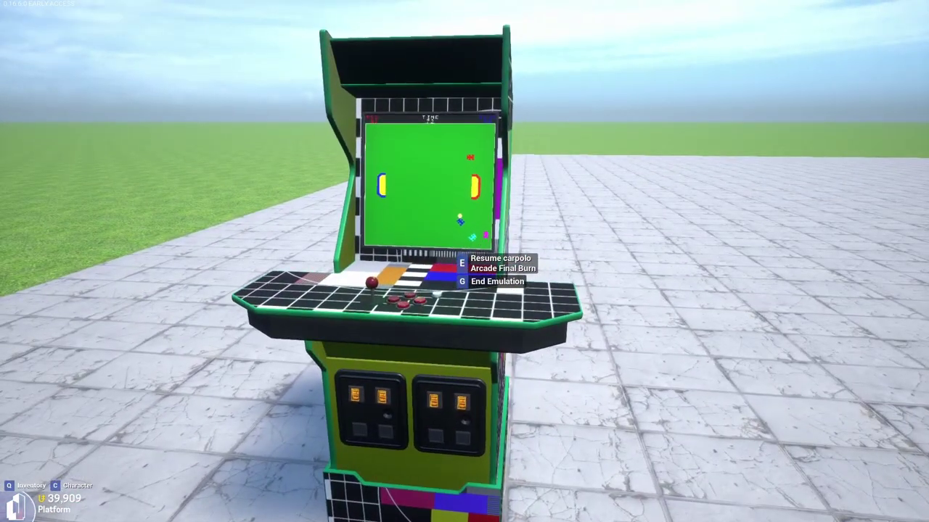
{"action": "key", "text": "d"}
{"action": "key", "text": "w"}
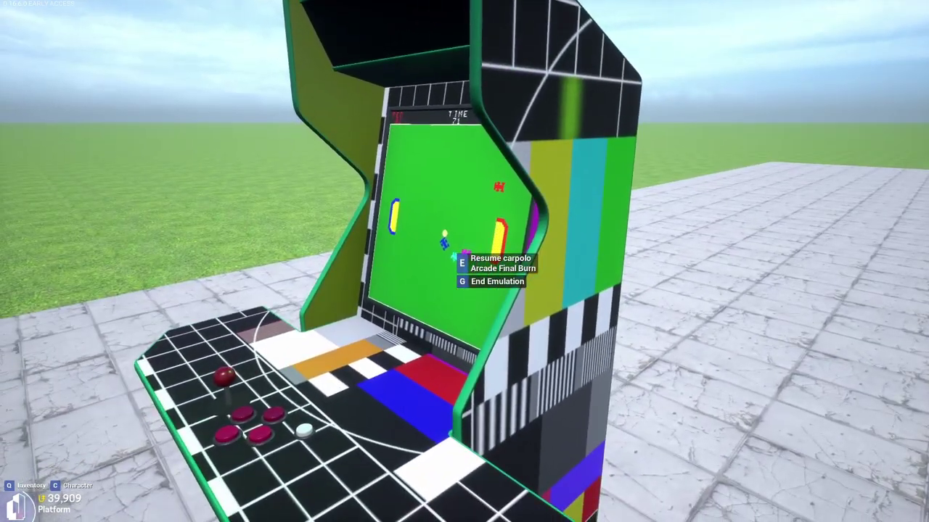
Step back from the arcade cabinet and end the carpolo emulation running on it.
{"action": "key", "text": "a"}
{"action": "key", "text": "d"}
{"action": "key", "text": "s"}
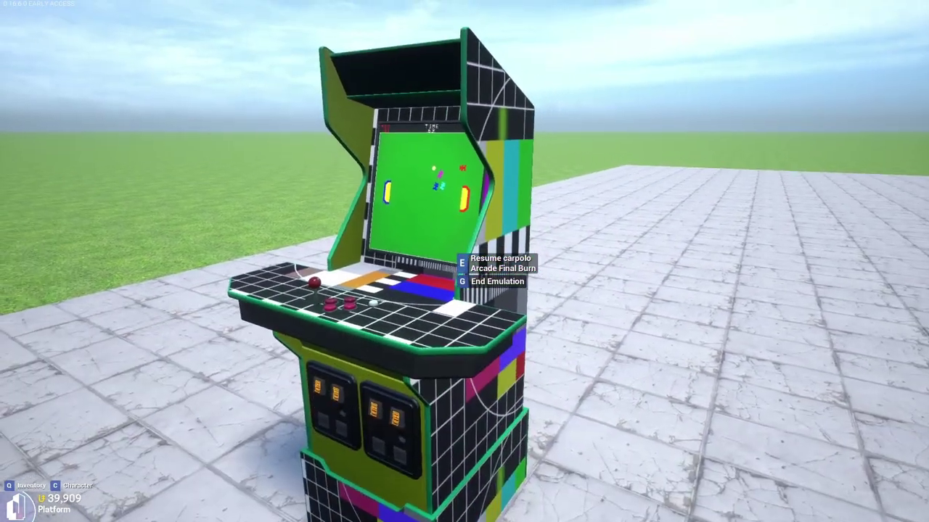
{"action": "key", "text": "g"}
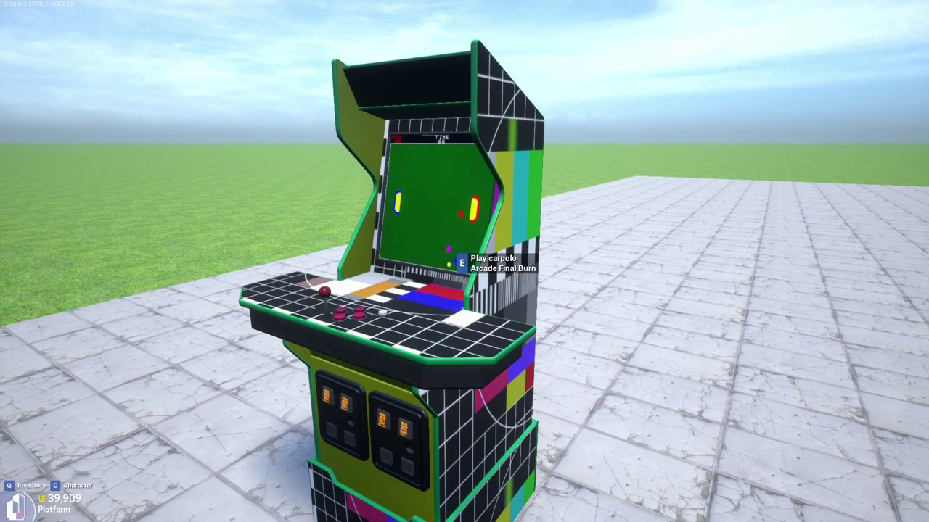
Load NeSnake from the NEStopia game list onto the arcade cabinet and close its properties.
{"action": "key", "text": "a"}
{"action": "key", "text": "q"}
{"action": "right_click", "coordinate": [499, 231]}
{"action": "left_click", "coordinate": [507, 251]}
{"action": "left_click", "coordinate": [471, 455]}
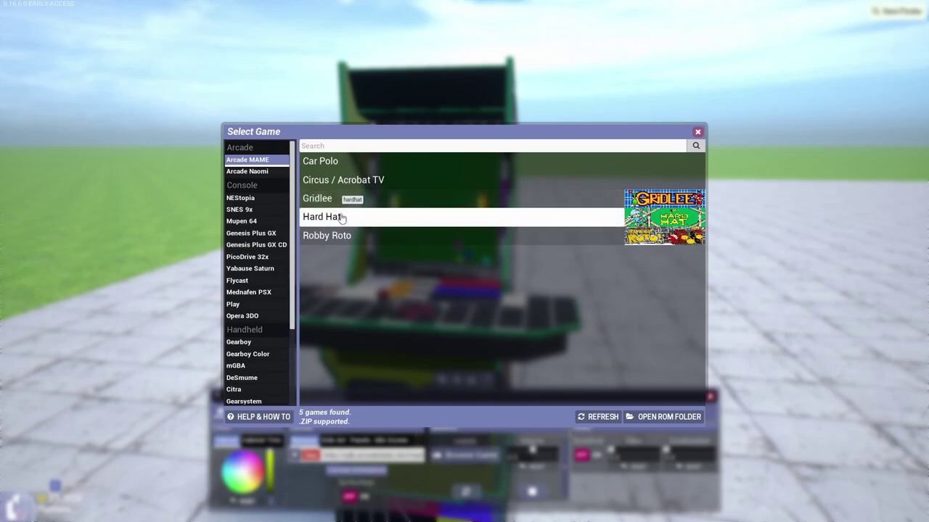
{"action": "left_click", "coordinate": [255, 202]}
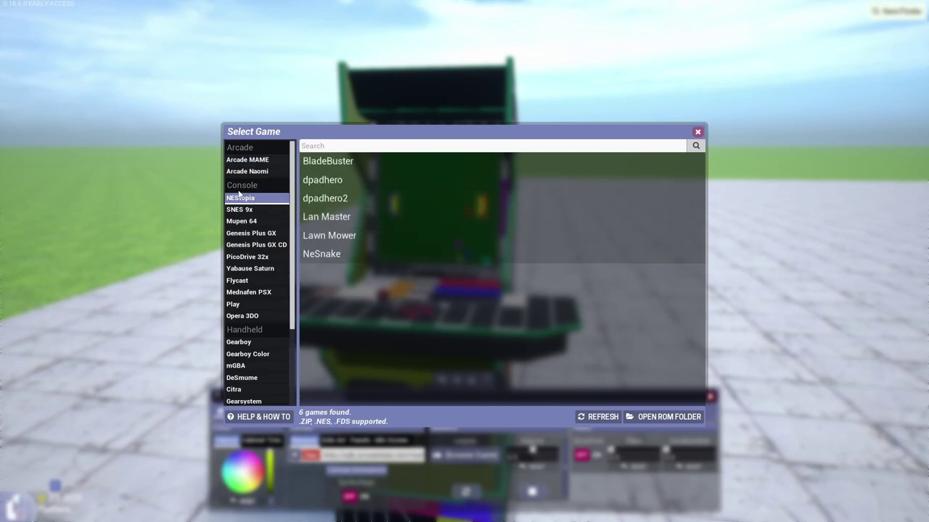
{"action": "left_click", "coordinate": [337, 254]}
{"action": "left_click", "coordinate": [709, 397]}
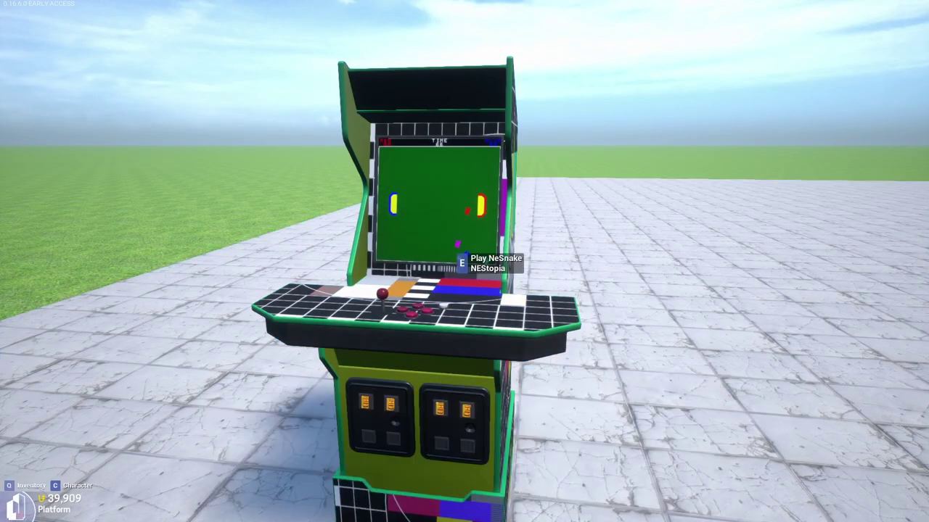
Start NeSnake on the cabinet, begin a game and steer the snake to the numbers 1 and 2.
{"action": "key", "text": "w"}
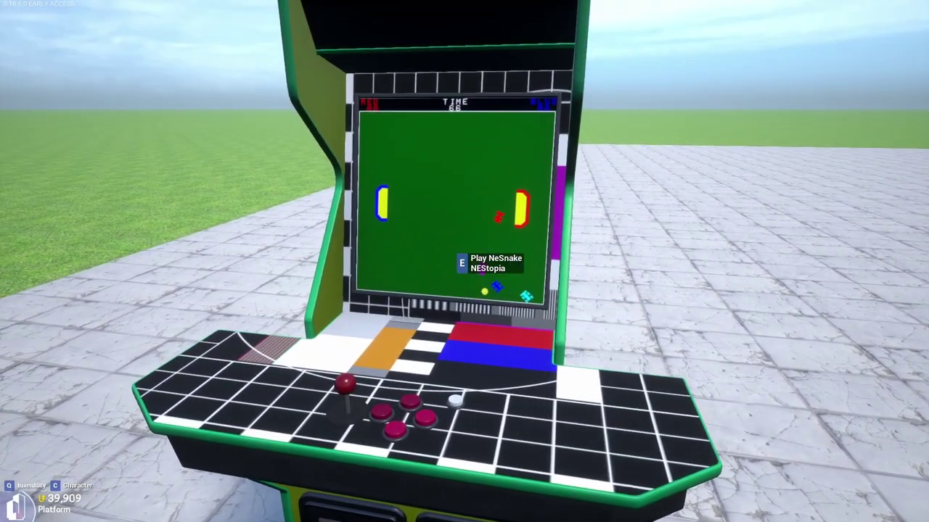
{"action": "key", "text": "e"}
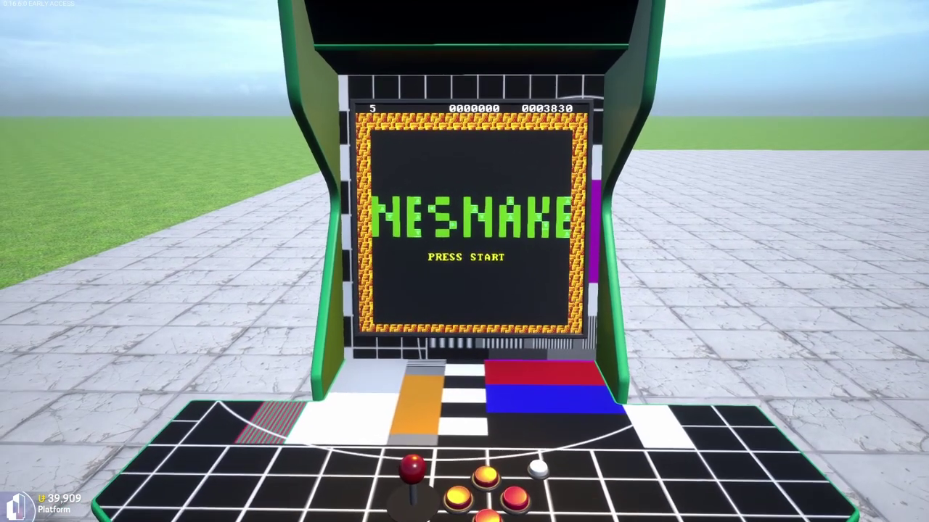
{"action": "key", "text": "Return"}
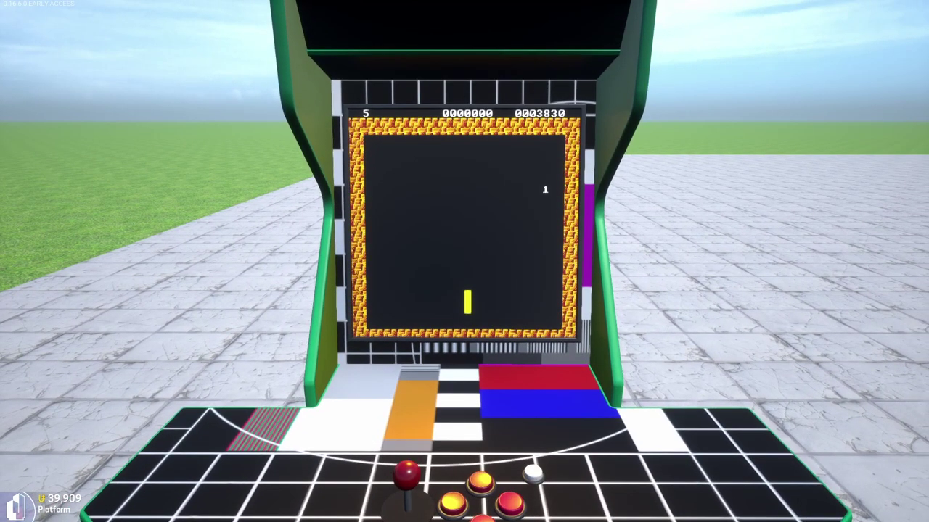
{"action": "key", "text": "d"}
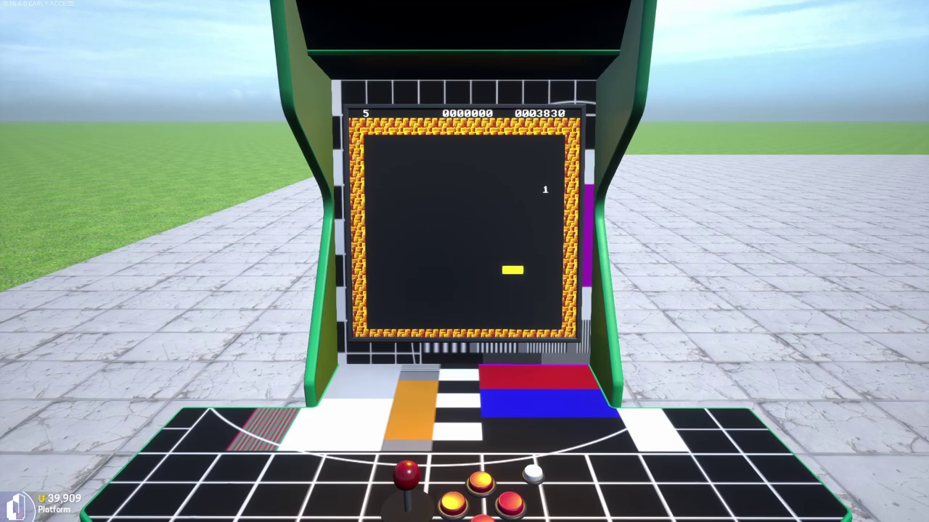
{"action": "key", "text": "w"}
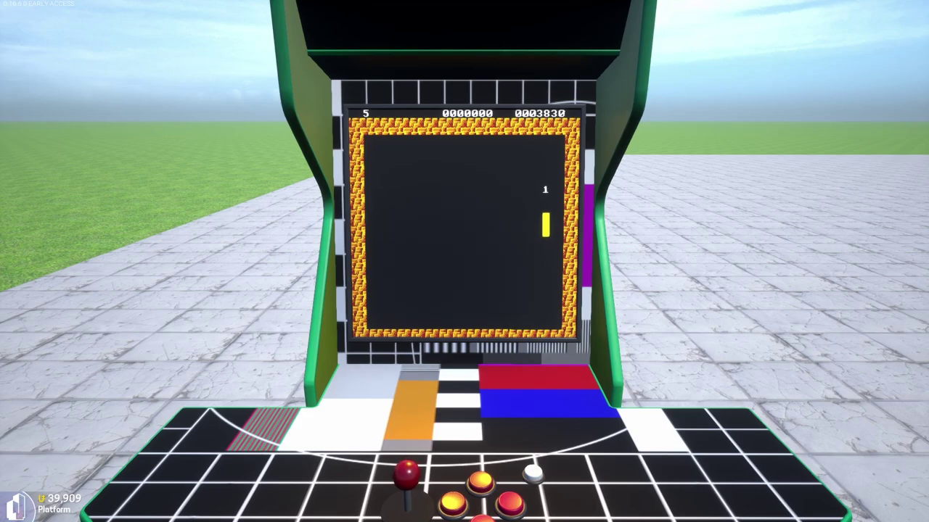
{"action": "key", "text": "a"}
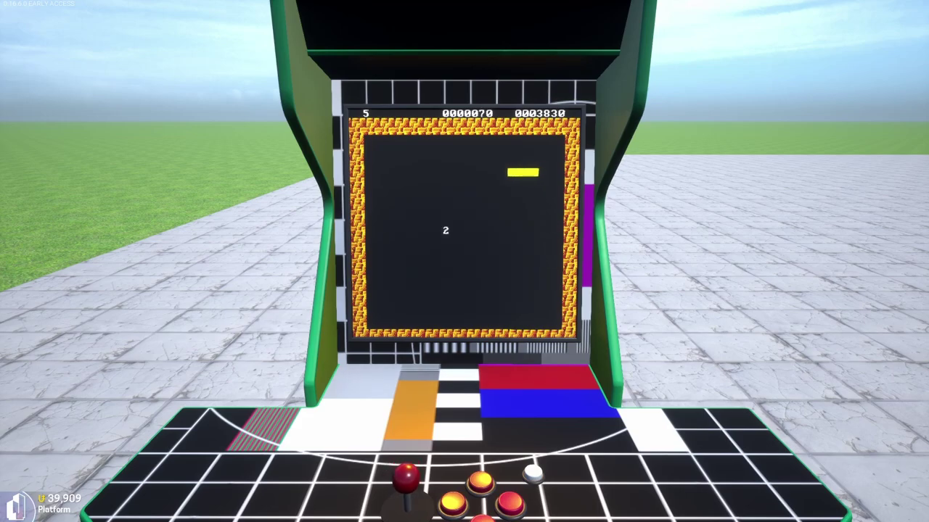
{"action": "key", "text": "a"}
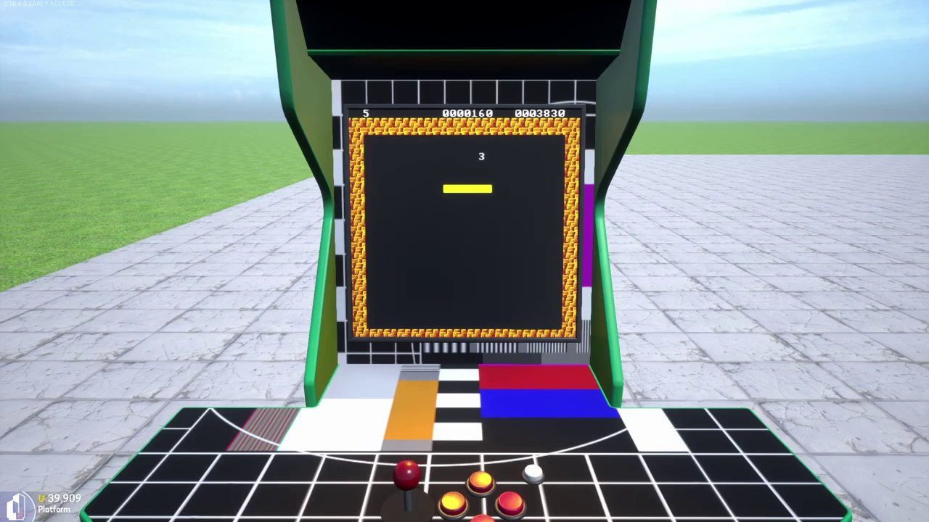
Pause NeSnake, go through the pause options and shut the game down.
{"action": "key", "text": "Escape"}
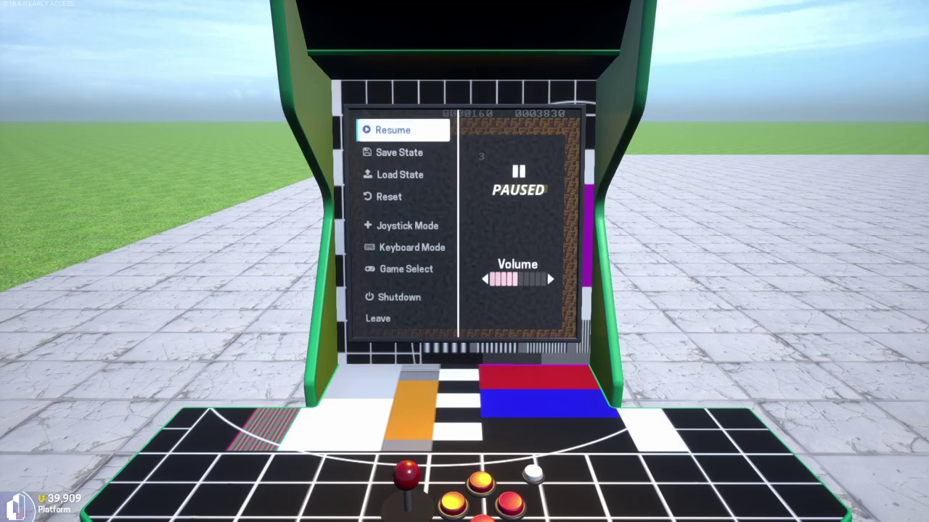
{"action": "key", "text": "s"}
{"action": "key", "text": "s"}
{"action": "key", "text": "s"}
{"action": "key", "text": "s"}
{"action": "key", "text": "s"}
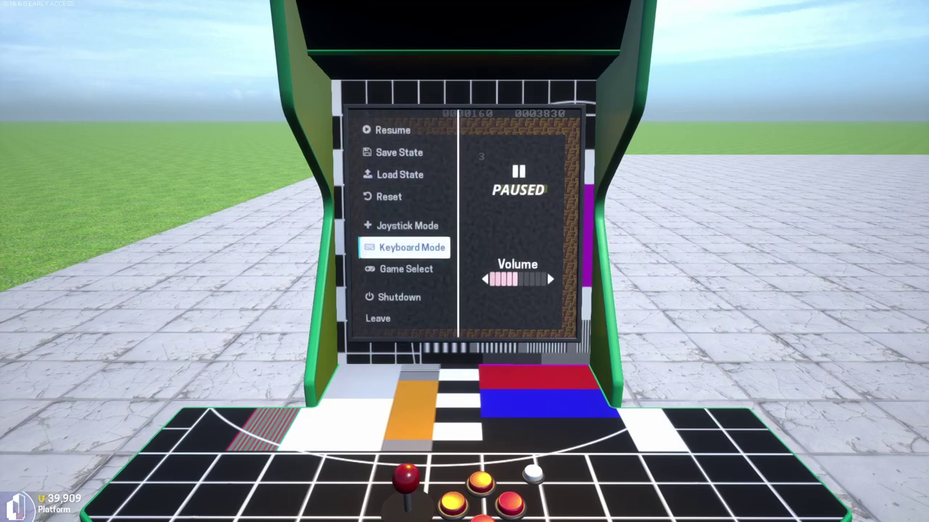
{"action": "key", "text": "s"}
{"action": "key", "text": "s"}
{"action": "key", "text": "s"}
{"action": "key", "text": "w"}
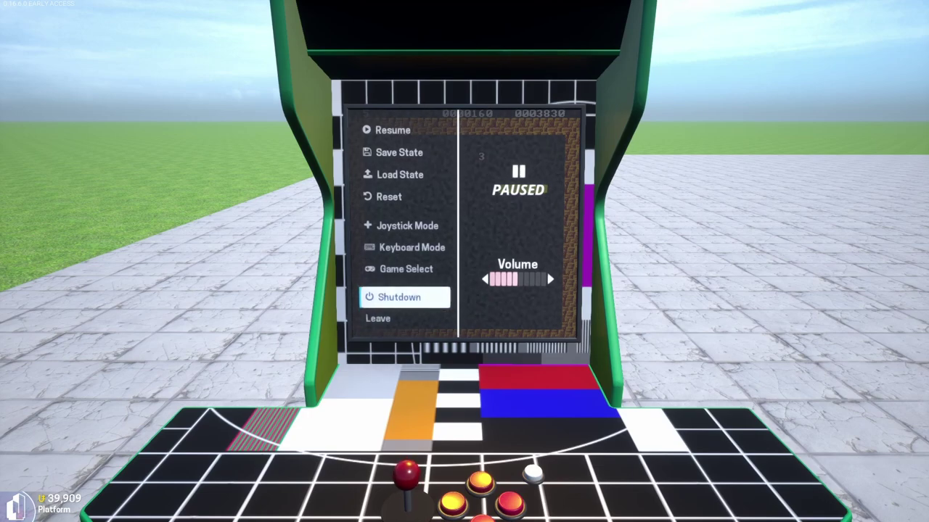
{"action": "key", "text": "Return"}
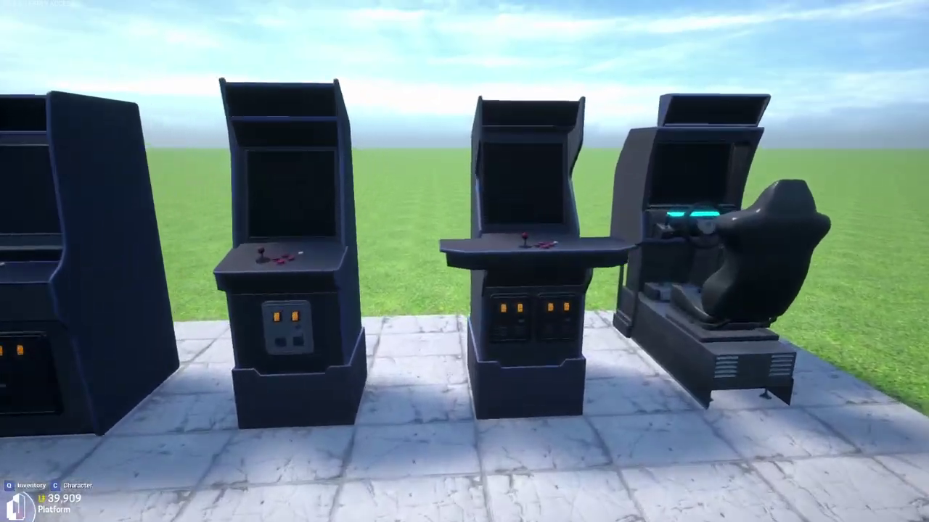
Walk past the row of arcade cabinets to the table of retro consoles and look over the consoles.
{"action": "key", "text": "w"}
{"action": "key", "text": "a"}
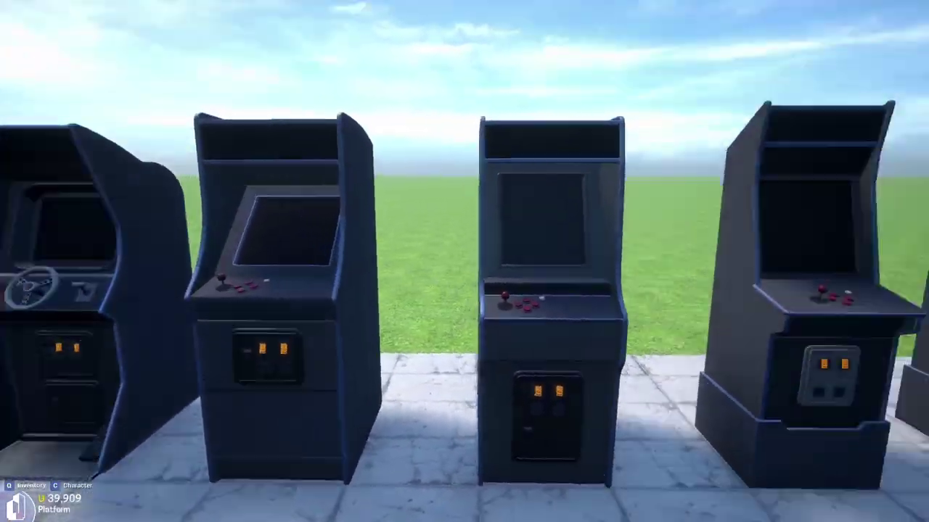
{"action": "key", "text": "w"}
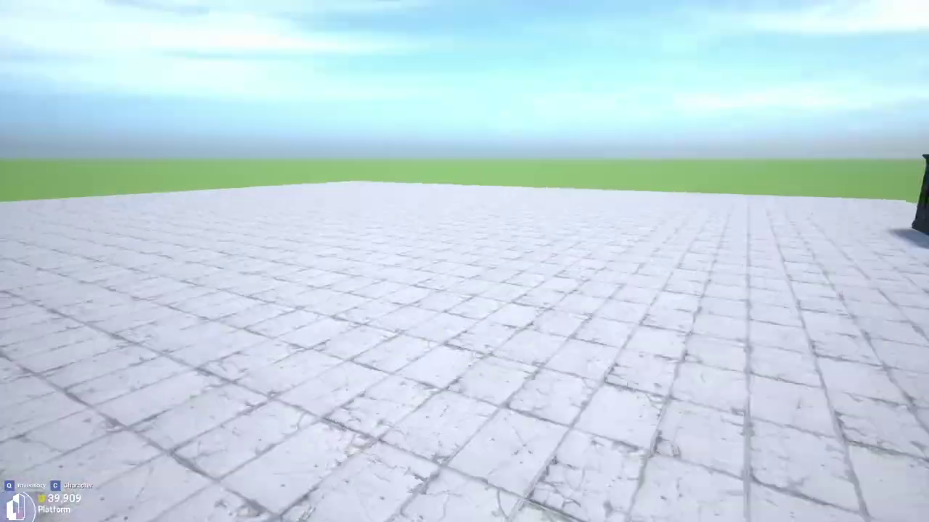
{"action": "key", "text": "w"}
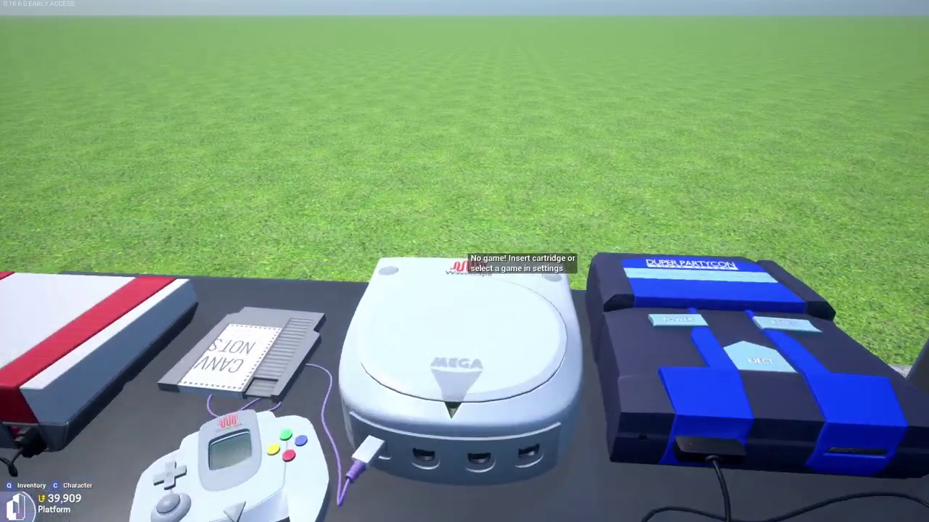
{"action": "key", "text": "s"}
{"action": "key", "text": "d"}
{"action": "key", "text": "w"}
{"action": "key", "text": "a"}
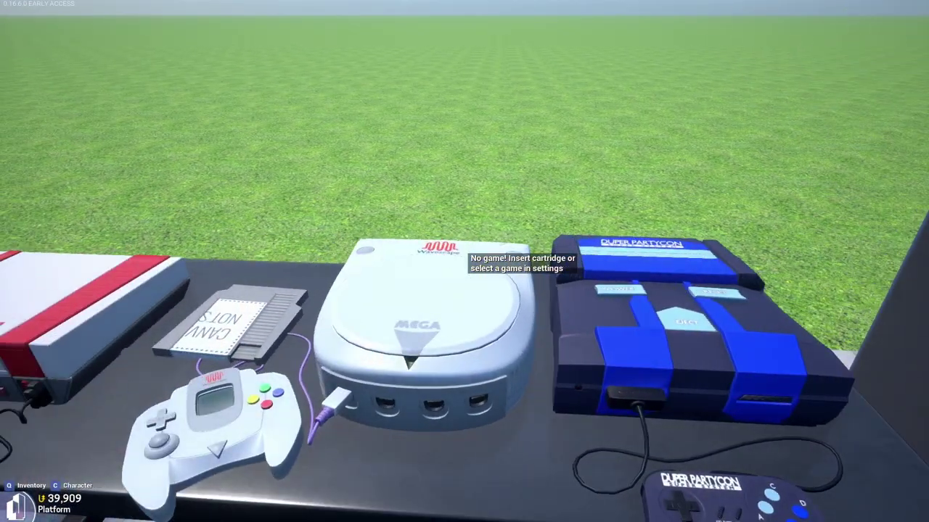
{"action": "key", "text": "d"}
{"action": "key", "text": "a"}
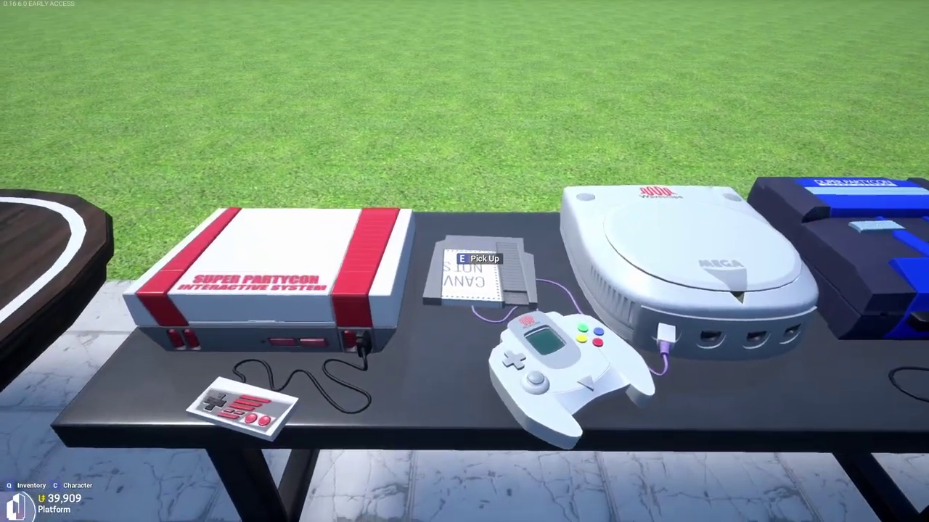
Pick up the game cartridge from the console table, hold it near the consoles and drop it back onto the table.
{"action": "key", "text": "e"}
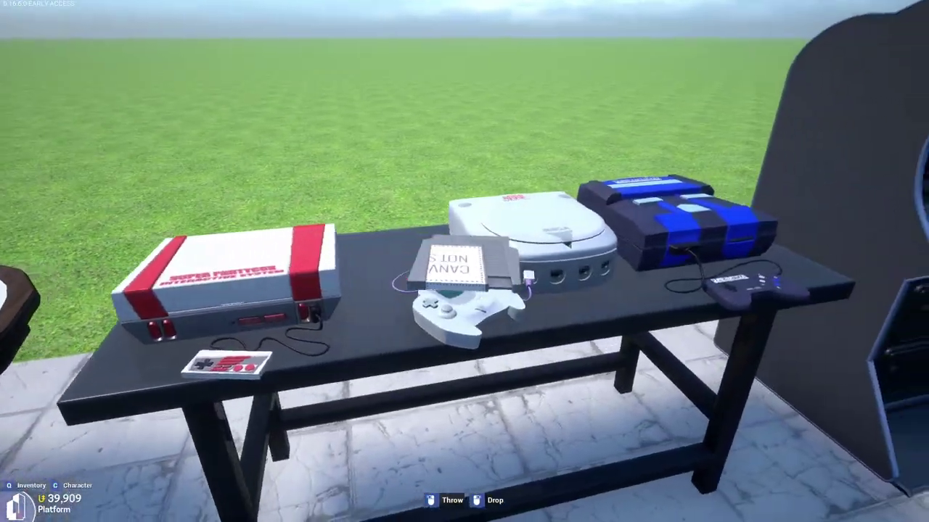
{"action": "key", "text": "w"}
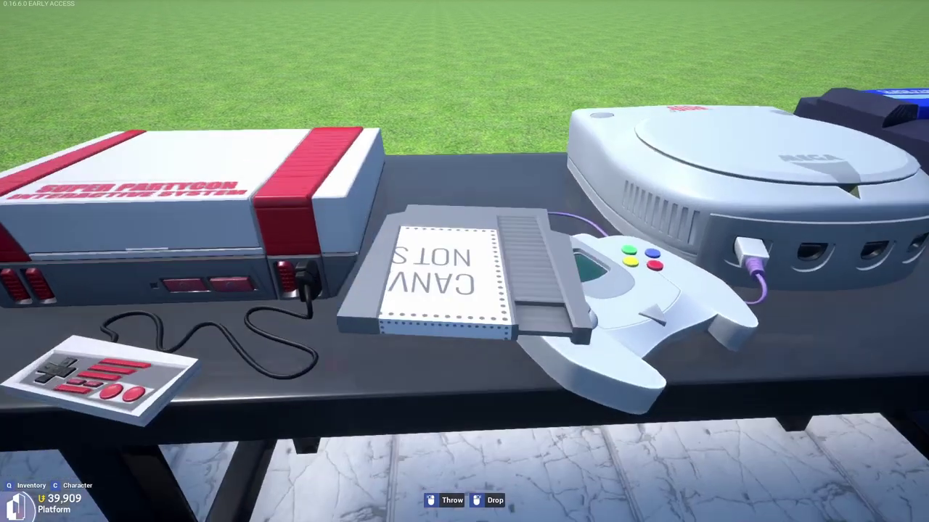
{"action": "right_click", "coordinate": [465, 262]}
{"action": "key", "text": "s"}
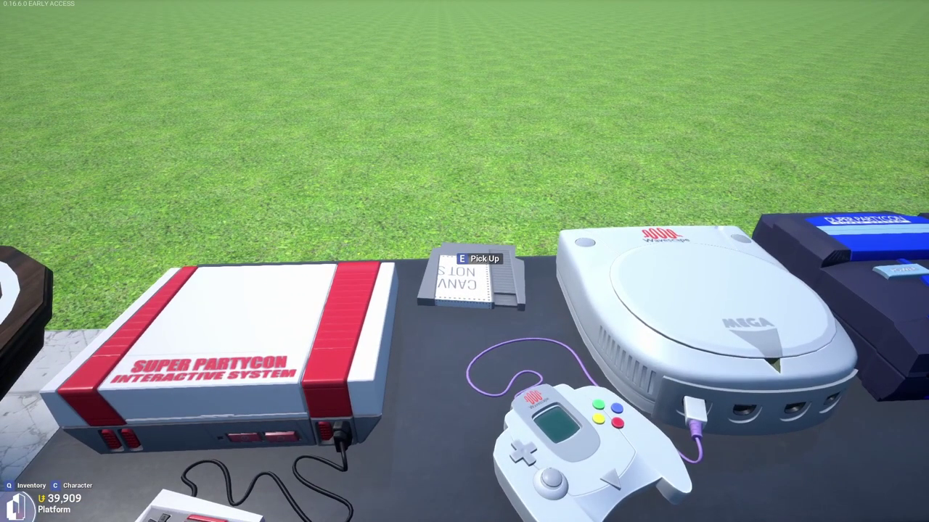
Set the Retro Gaming Cartridge's variation to 2 and close its properties.
{"action": "right_click", "coordinate": [471, 293]}
{"action": "left_click", "coordinate": [515, 304]}
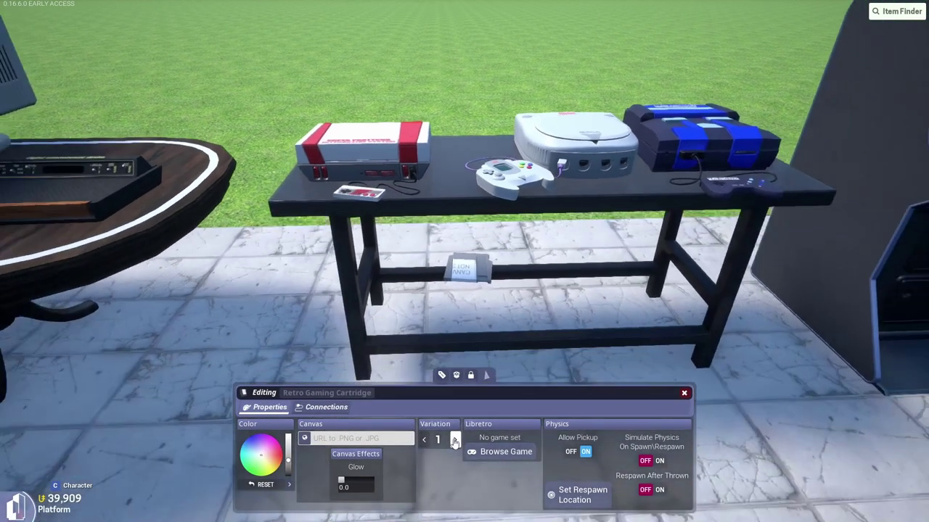
{"action": "left_click", "coordinate": [452, 441]}
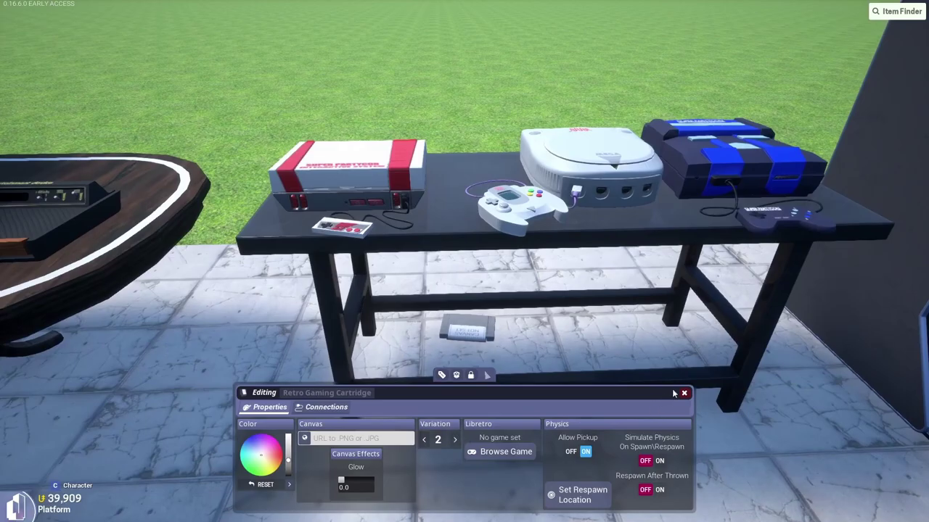
{"action": "left_click", "coordinate": [683, 393]}
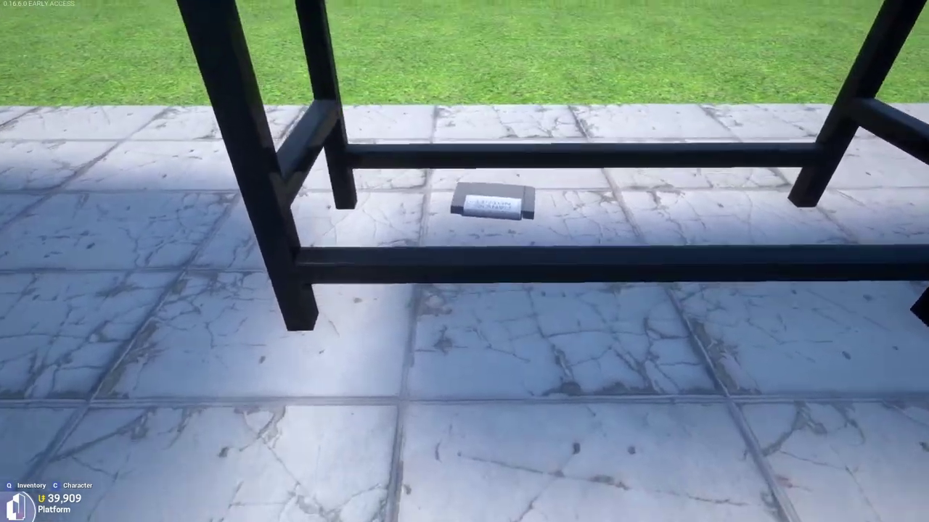
Pick up the cartridge from under the table, carry it past the consoles to the digital entertainment device, and drop it.
{"action": "left_click", "coordinate": [465, 261]}
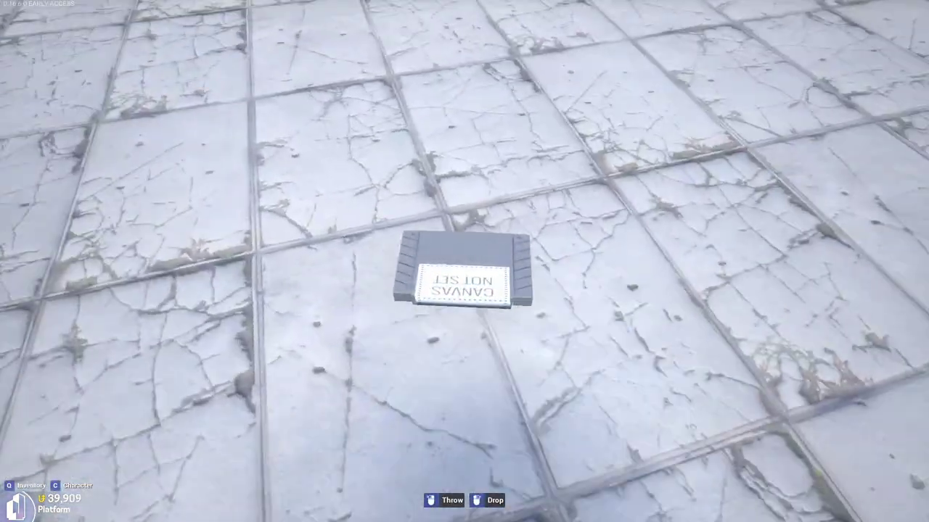
{"action": "key", "text": "w"}
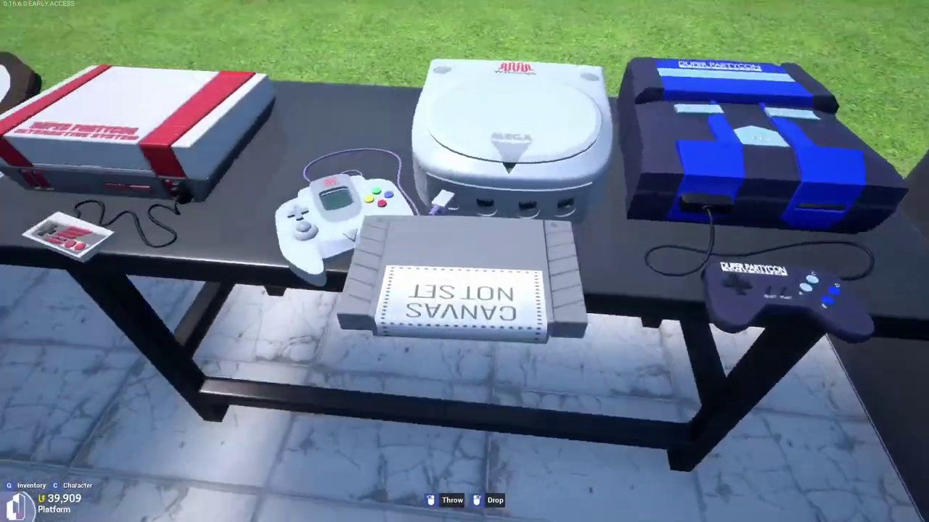
{"action": "key", "text": "a"}
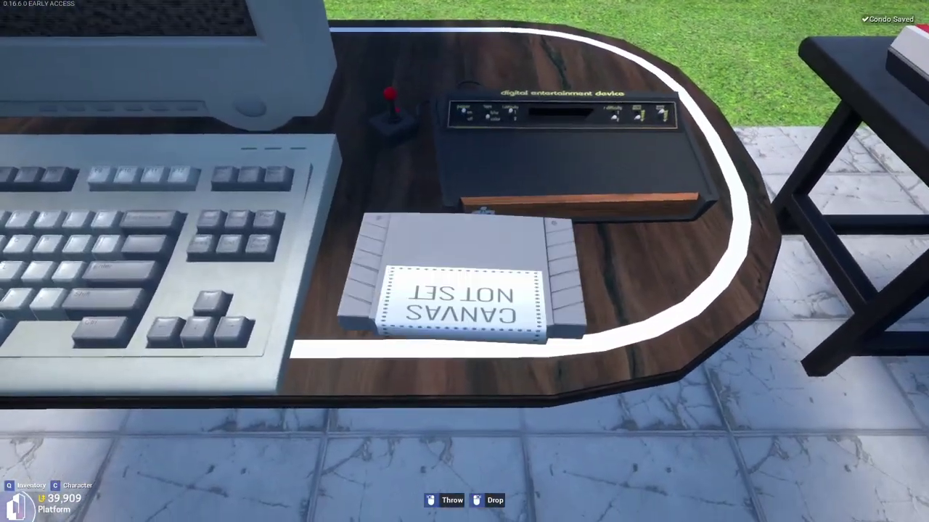
{"action": "right_click", "coordinate": [464, 261]}
{"action": "key", "text": "d"}
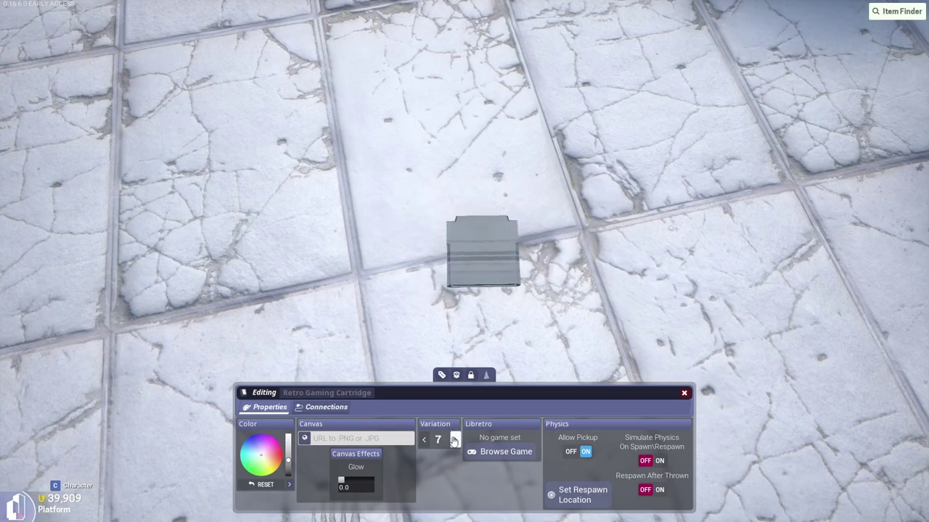
Cycle through the Retro Gaming Cartridge's variations to compare the cartridge shapes, finishing on variation 1.
{"action": "left_click", "coordinate": [425, 440]}
{"action": "left_click", "coordinate": [424, 440]}
{"action": "left_click", "coordinate": [424, 440]}
{"action": "left_click", "coordinate": [425, 439]}
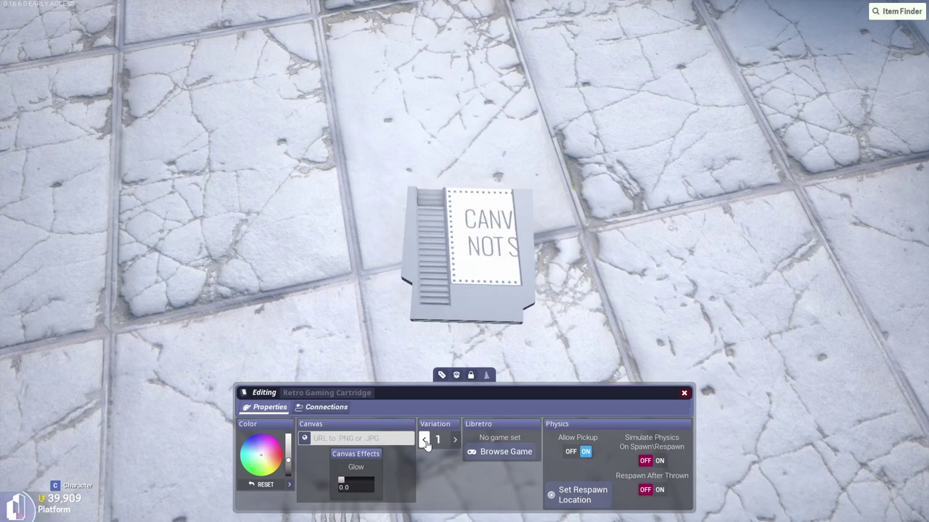
{"action": "left_click", "coordinate": [455, 440]}
{"action": "left_click", "coordinate": [455, 439]}
{"action": "left_click", "coordinate": [455, 440]}
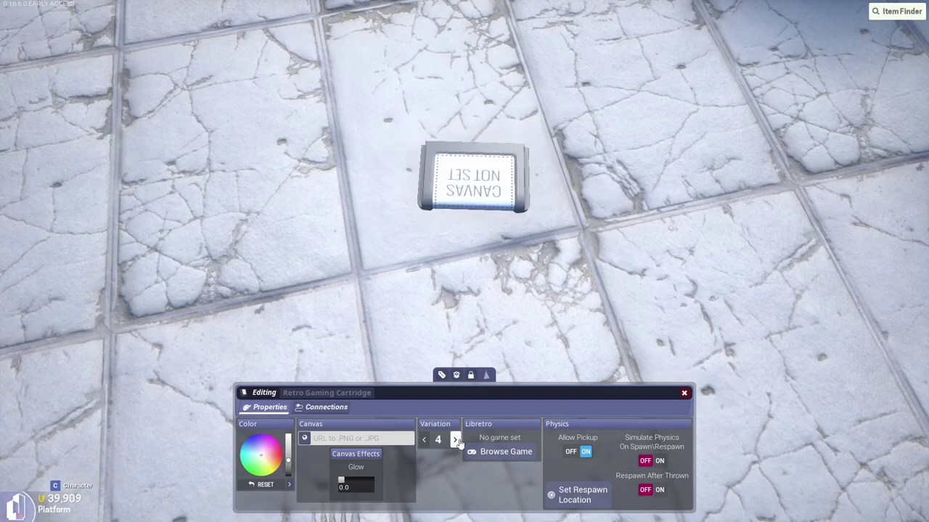
{"action": "left_click", "coordinate": [455, 440]}
{"action": "left_click", "coordinate": [425, 440]}
{"action": "left_click", "coordinate": [424, 440]}
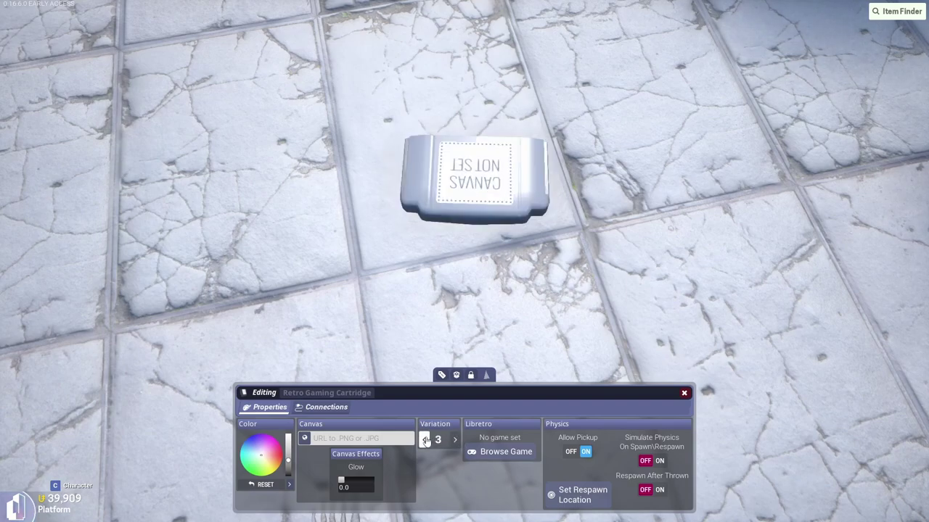
{"action": "left_click", "coordinate": [424, 440]}
{"action": "left_click", "coordinate": [425, 440]}
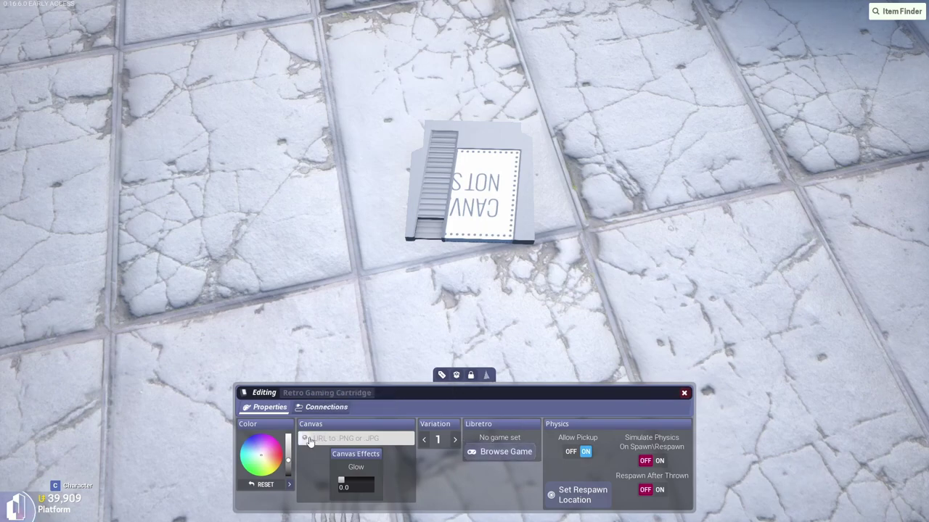
Paste the image URL ending in 640px-Grundig_VG_1000.png as the Retro Gaming Cartridge's canvas and close its properties.
{"action": "left_click", "coordinate": [341, 438]}
{"action": "key", "text": "ctrl+v"}
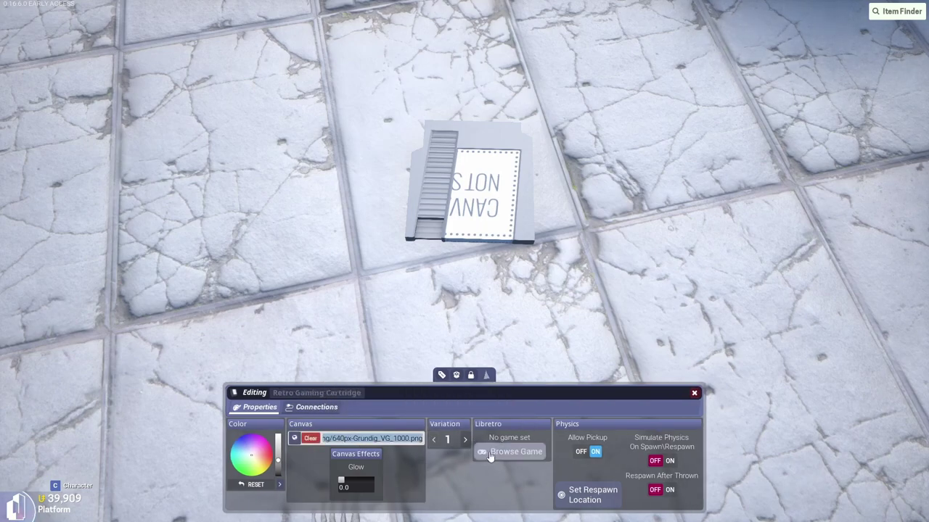
{"action": "left_click", "coordinate": [694, 393]}
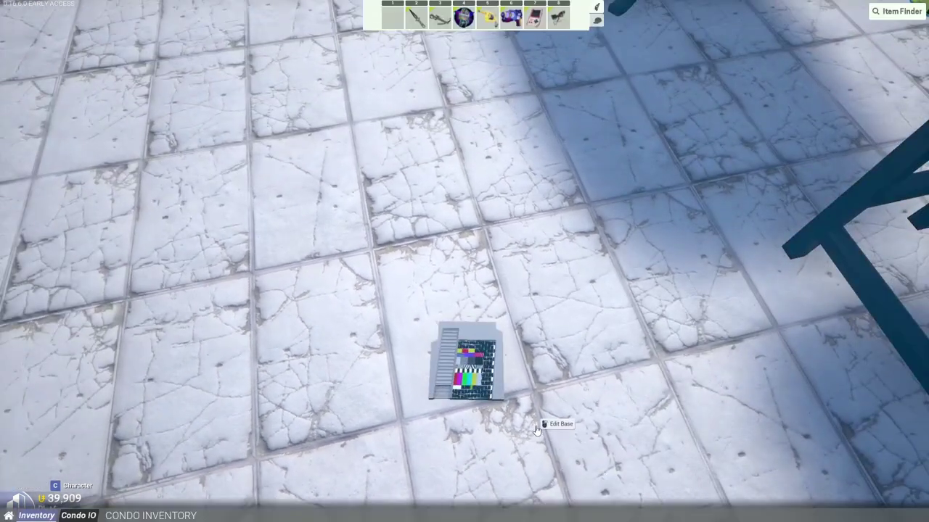
Clear the Retro Gaming Cartridge's canvas image, assign it the NEStopia game Lawn Mower, and close its properties.
{"action": "right_click", "coordinate": [498, 369]}
{"action": "left_click", "coordinate": [517, 376]}
{"action": "left_click", "coordinate": [309, 439]}
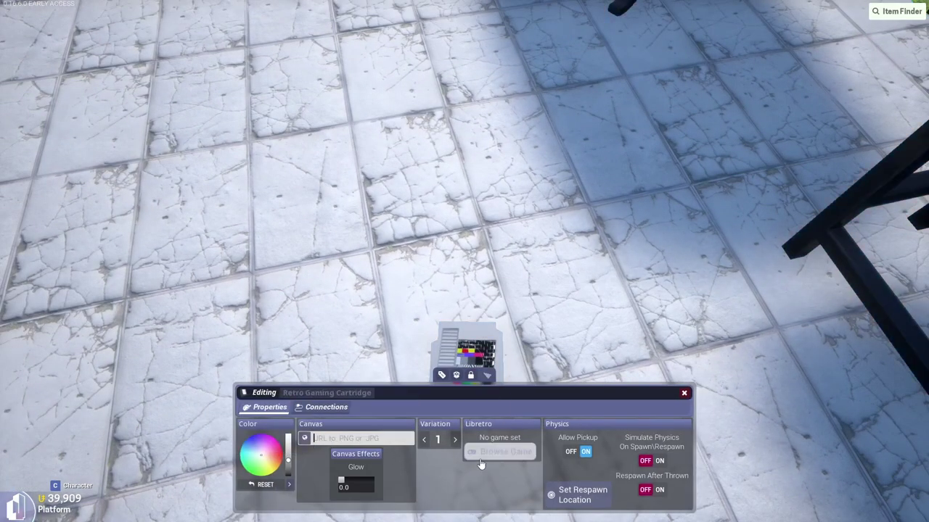
{"action": "left_click", "coordinate": [500, 452]}
{"action": "left_click", "coordinate": [280, 203]}
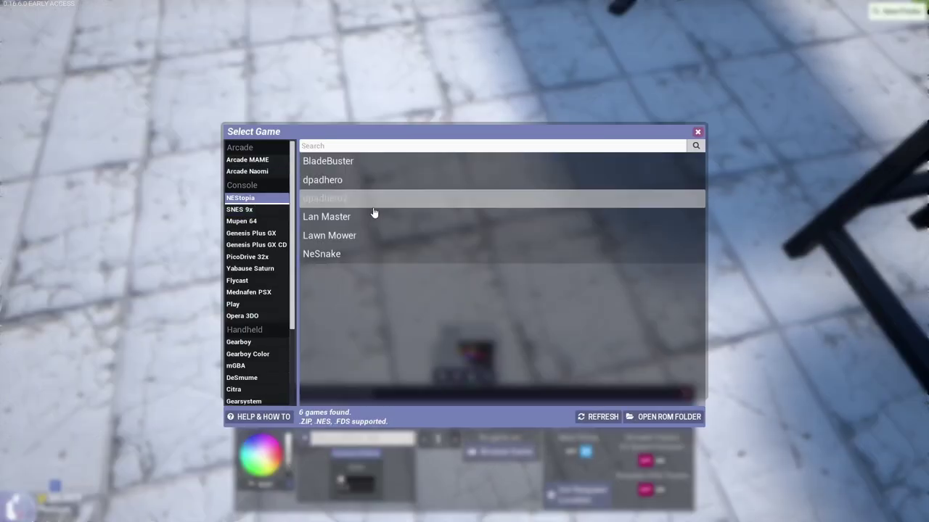
{"action": "left_click", "coordinate": [358, 235]}
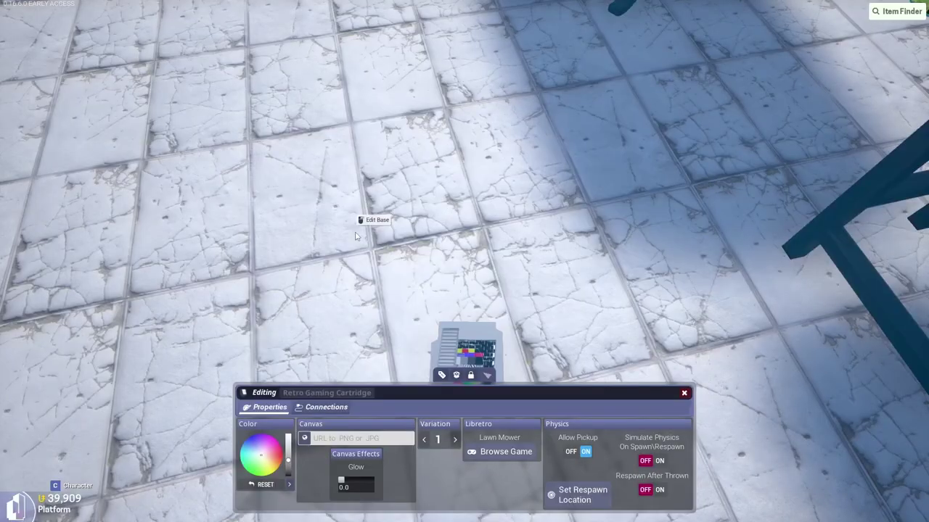
{"action": "left_click", "coordinate": [684, 394]}
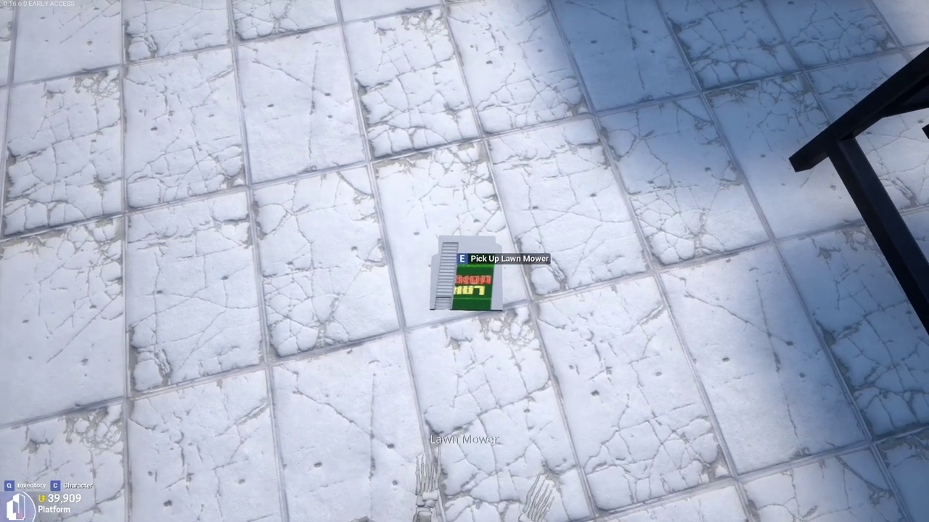
Pick up the Lawn Mower cartridge, carry it to the digital entertainment device and drop it there.
{"action": "key", "text": "ctrl"}
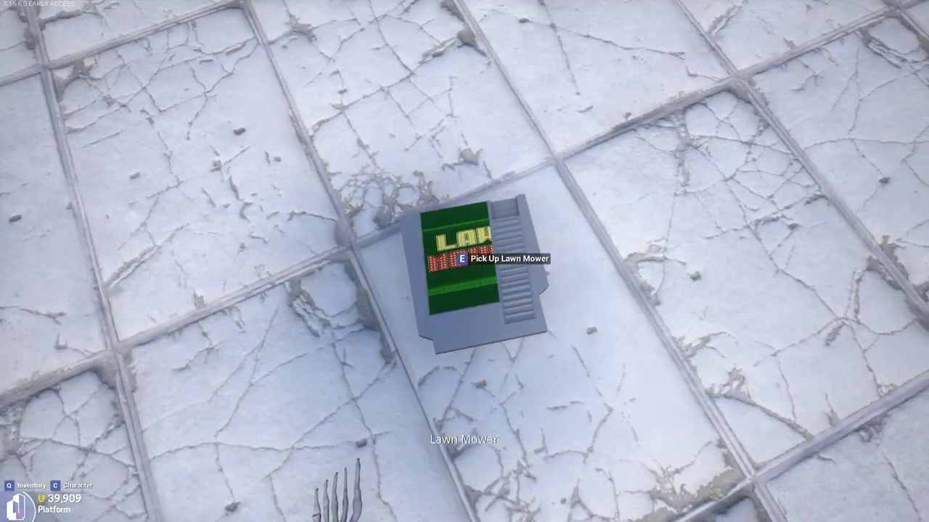
{"action": "key", "text": "e"}
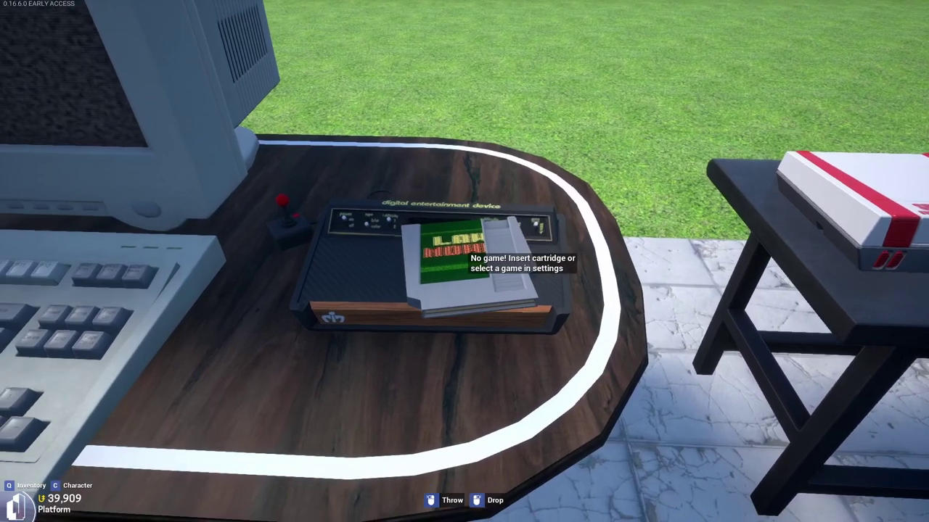
{"action": "right_click", "coordinate": [465, 262]}
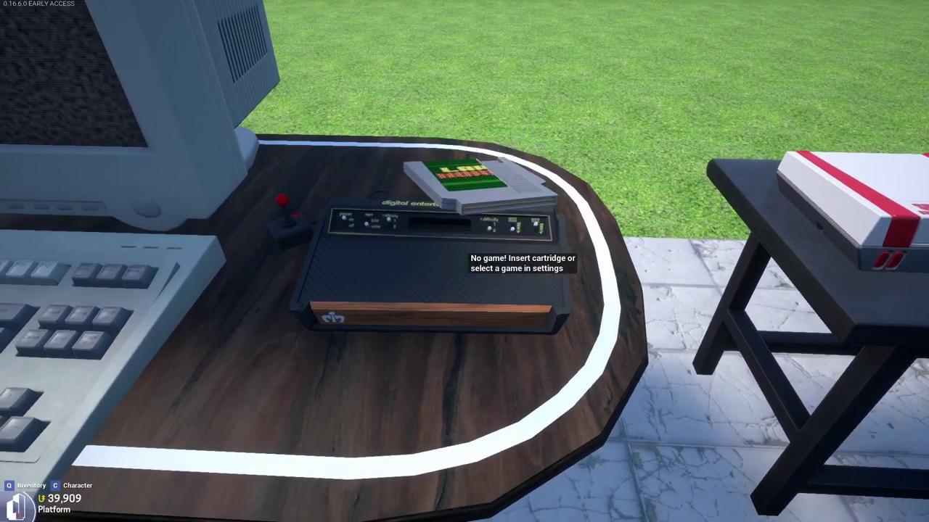
{"action": "key", "text": "e"}
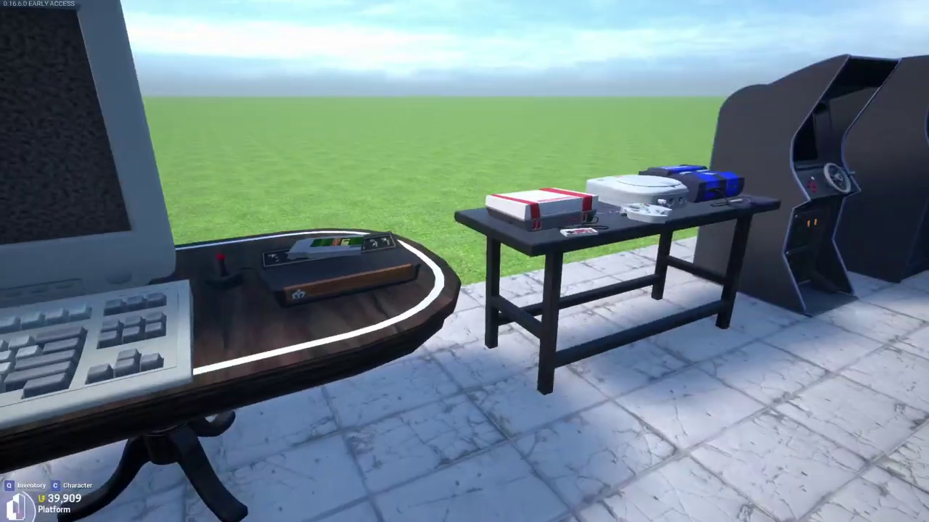
Walk over to the wooden TV cabinet, turn the TV on, and look at its media queue.
{"action": "key", "text": "a"}
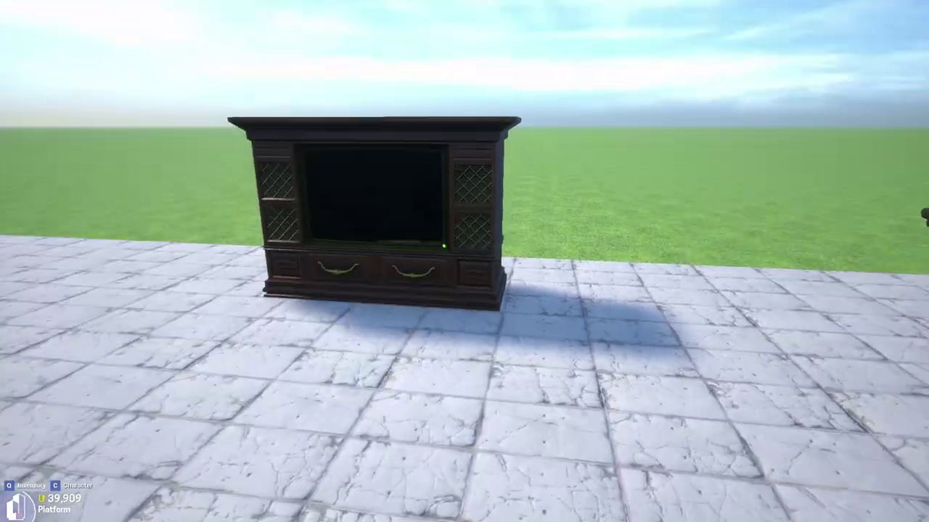
{"action": "key", "text": "w"}
{"action": "key", "text": "w"}
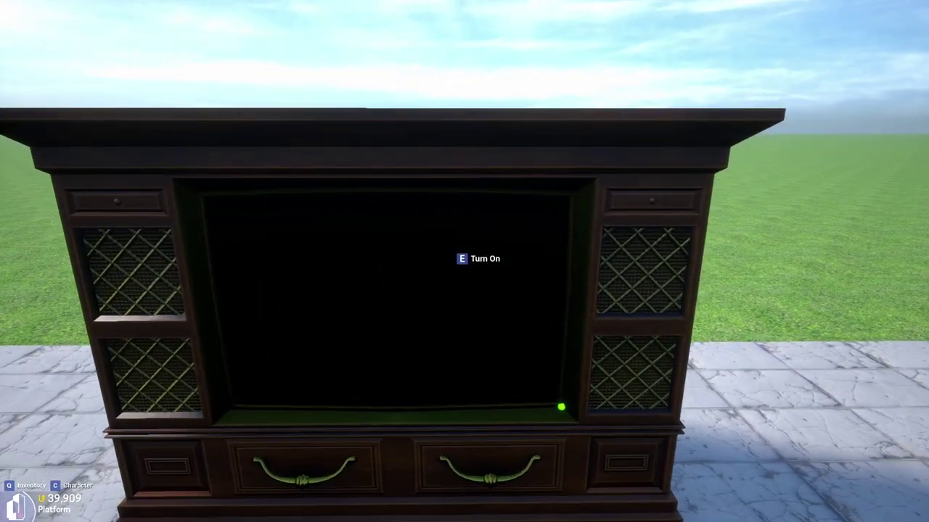
{"action": "key", "text": "s"}
{"action": "key", "text": "w"}
{"action": "key", "text": "d"}
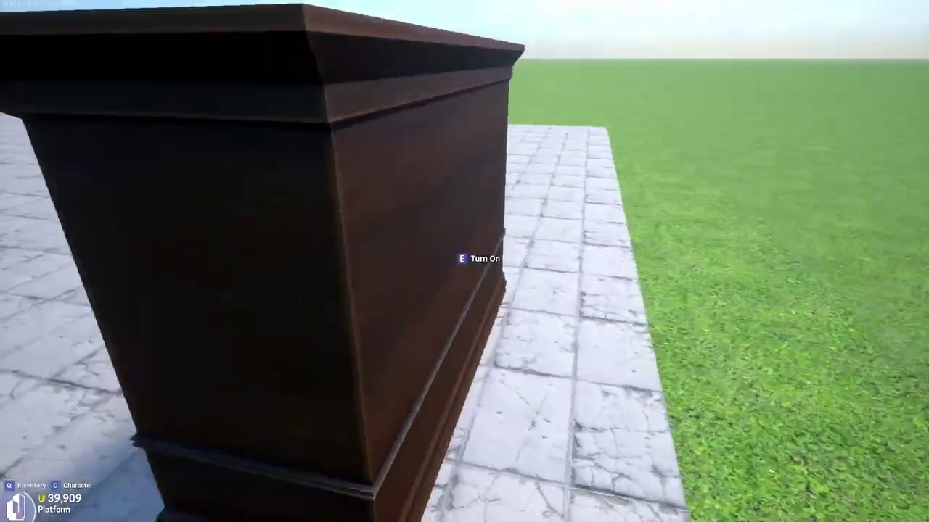
{"action": "key", "text": "w"}
{"action": "key", "text": "d"}
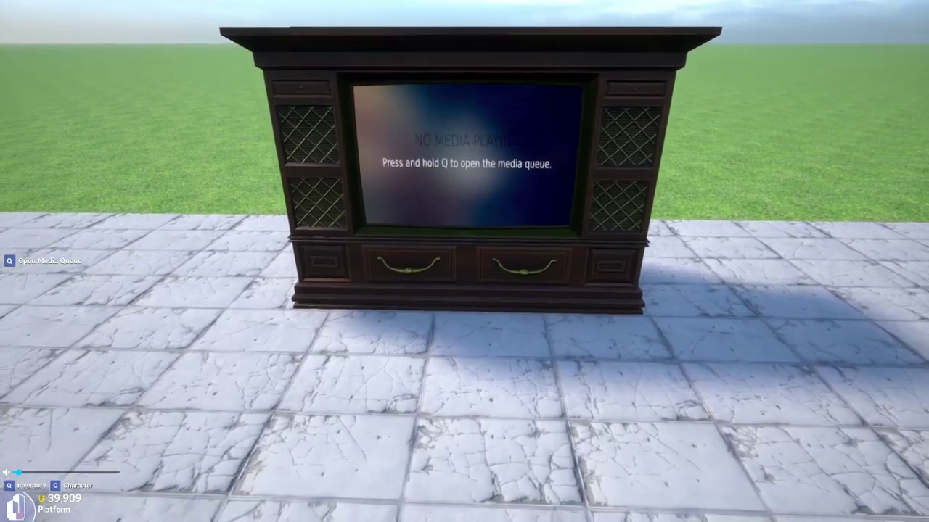
{"action": "key", "text": "q"}
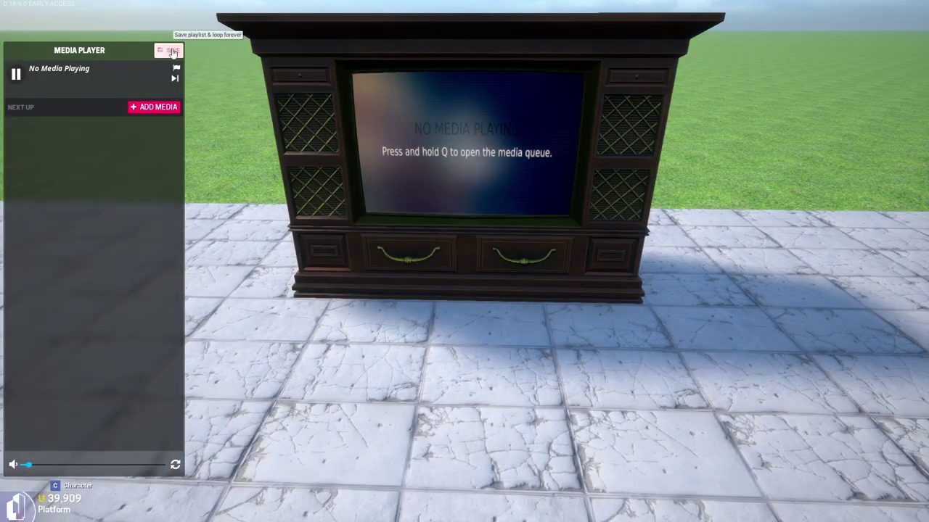
{"action": "key", "text": "q"}
Place a Mega Exodus console from the Toys/Interactive Media items on the floor in front of the TV cabinet.
{"action": "key", "text": "s"}
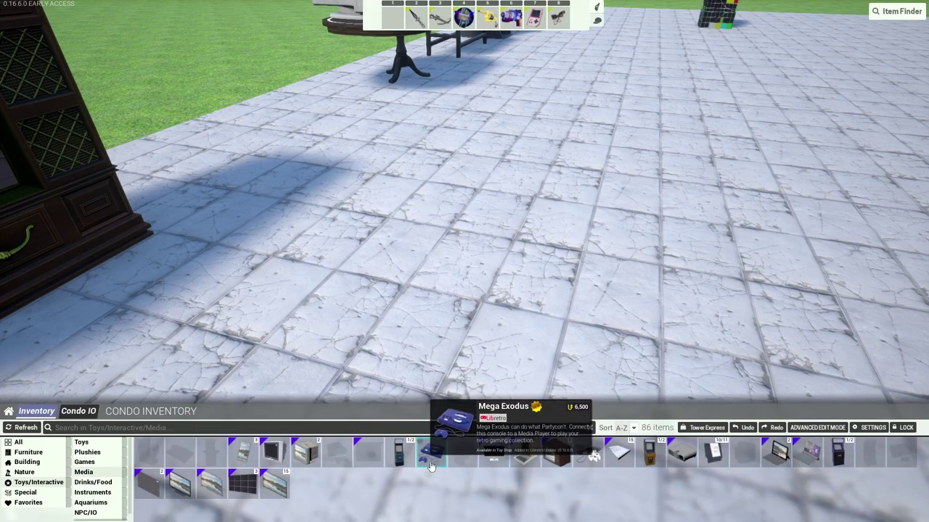
{"action": "key", "text": "w"}
{"action": "key", "text": "a"}
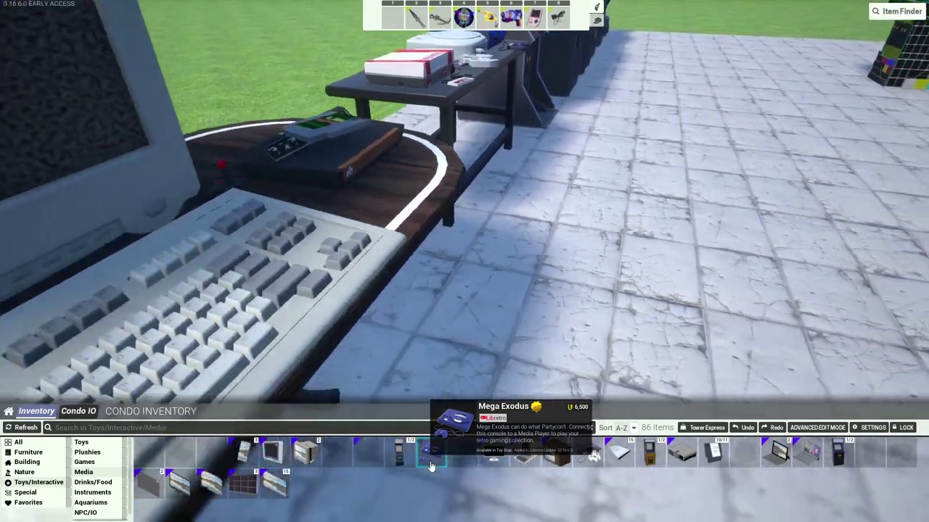
{"action": "key", "text": "s"}
{"action": "left_click", "coordinate": [430, 453]}
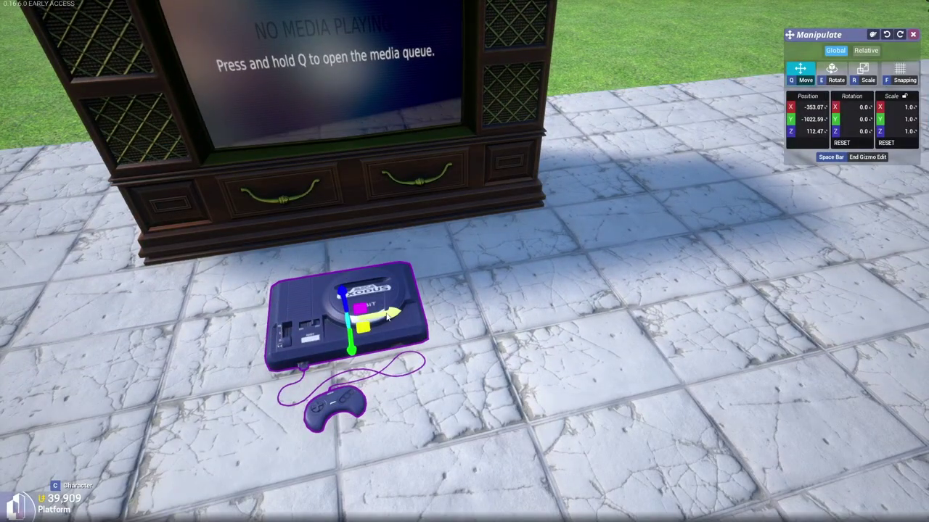
Move the Mega Exodus in front of the TV cabinet so that its cable links to the TV, and end the gizmo edit.
{"action": "left_click_drag", "start_coordinate": [388, 313], "coordinate": [265, 320]}
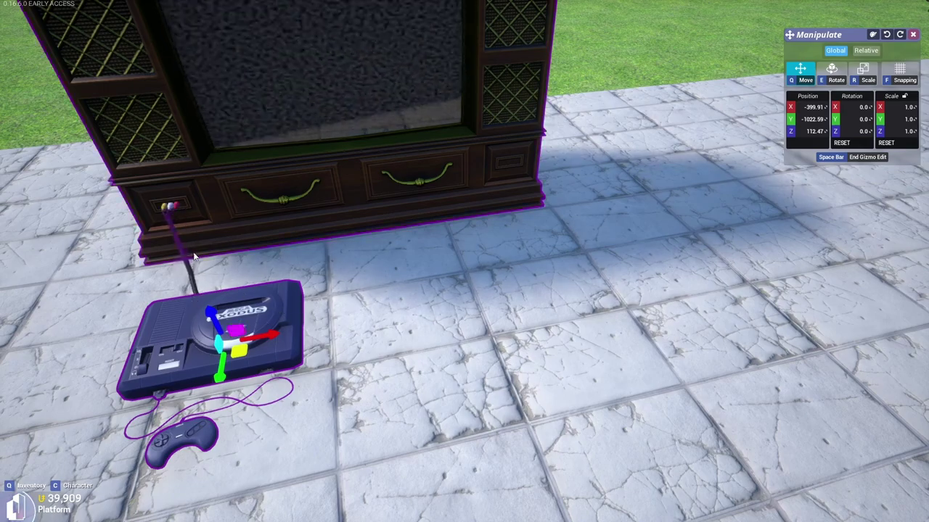
{"action": "left_click_drag", "start_coordinate": [269, 323], "coordinate": [376, 393]}
{"action": "key", "text": "space"}
Toggle the Mega Exodus's Display Controller option, set its Libretro volume to 0.63 and close its properties.
{"action": "key", "text": "q"}
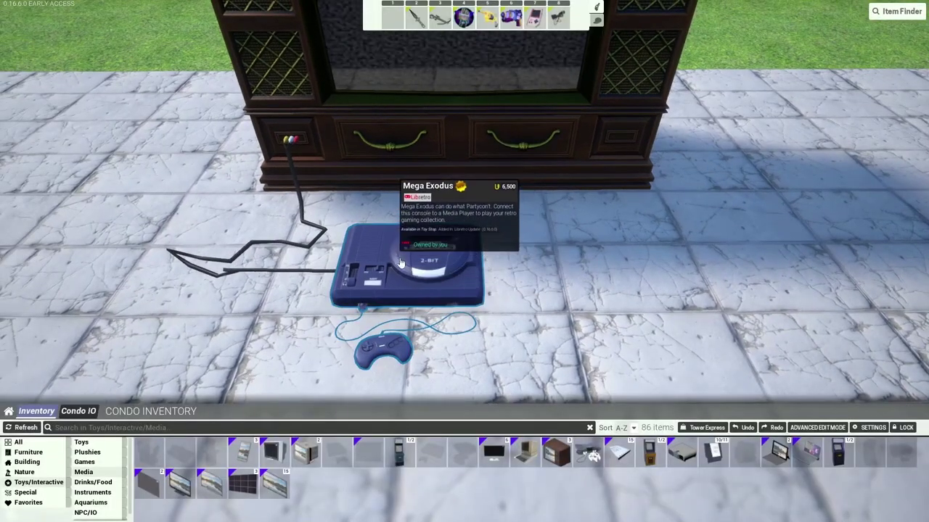
{"action": "right_click", "coordinate": [428, 276]}
{"action": "left_click", "coordinate": [428, 276]}
{"action": "left_click", "coordinate": [637, 458]}
{"action": "left_click", "coordinate": [637, 459]}
{"action": "left_click", "coordinate": [637, 458]}
{"action": "left_click", "coordinate": [637, 459]}
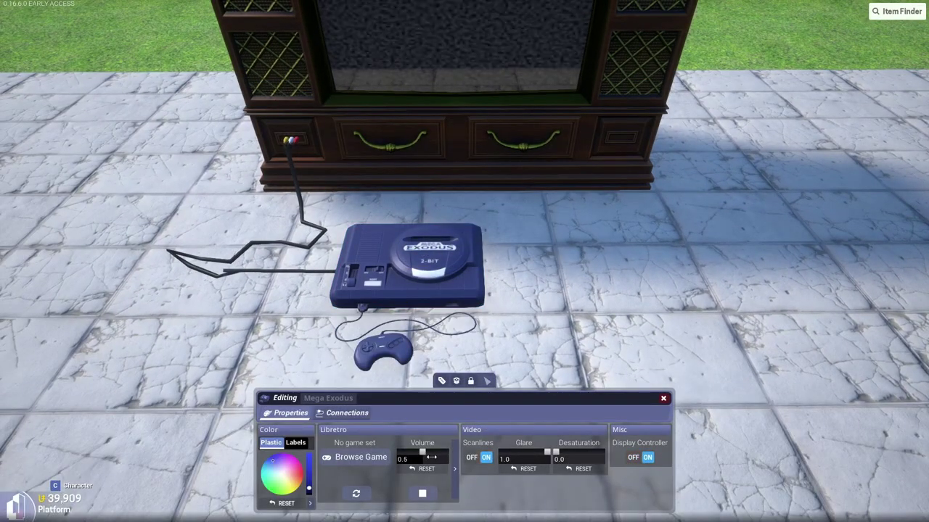
{"action": "left_click_drag", "start_coordinate": [432, 459], "coordinate": [434, 460]}
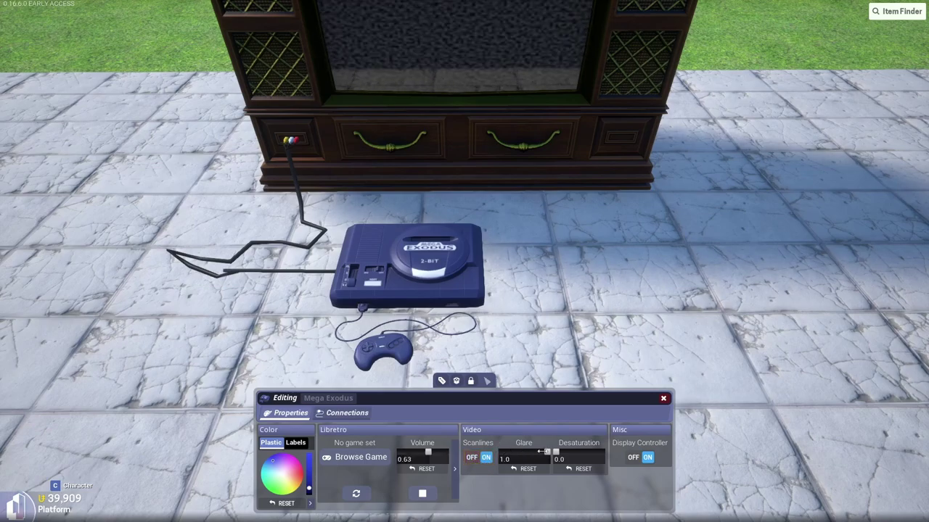
{"action": "left_click", "coordinate": [663, 398]}
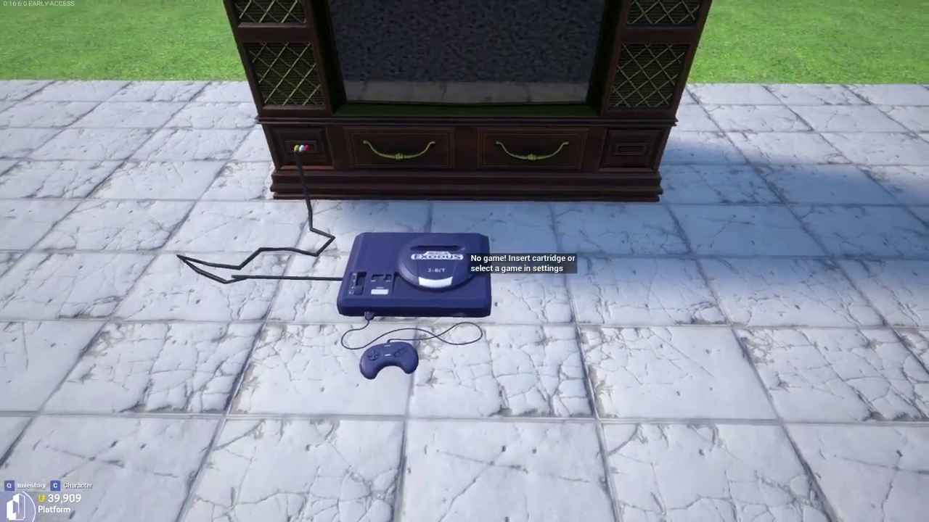
Fetch the Lawn Mower cartridge from the computer table and insert it into the Mega Exodus.
{"action": "key", "text": "w"}
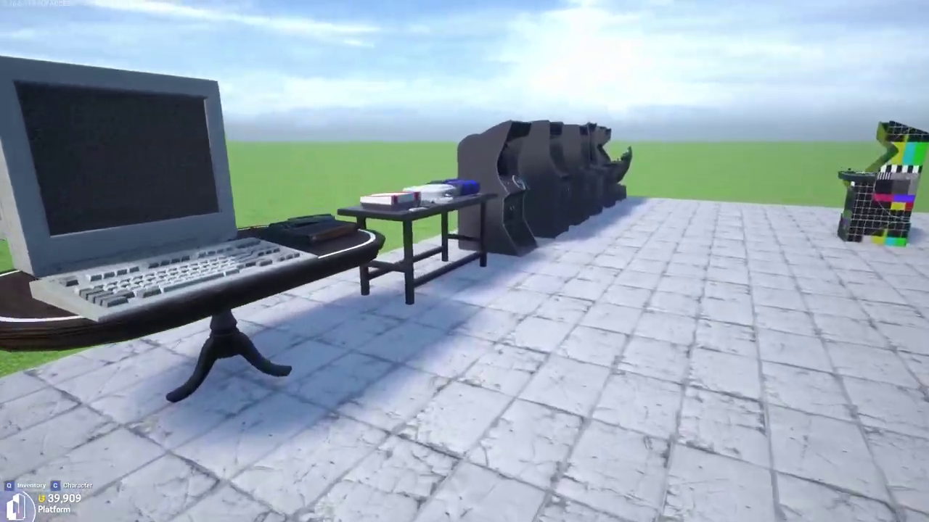
{"action": "key", "text": "e"}
{"action": "key", "text": "w"}
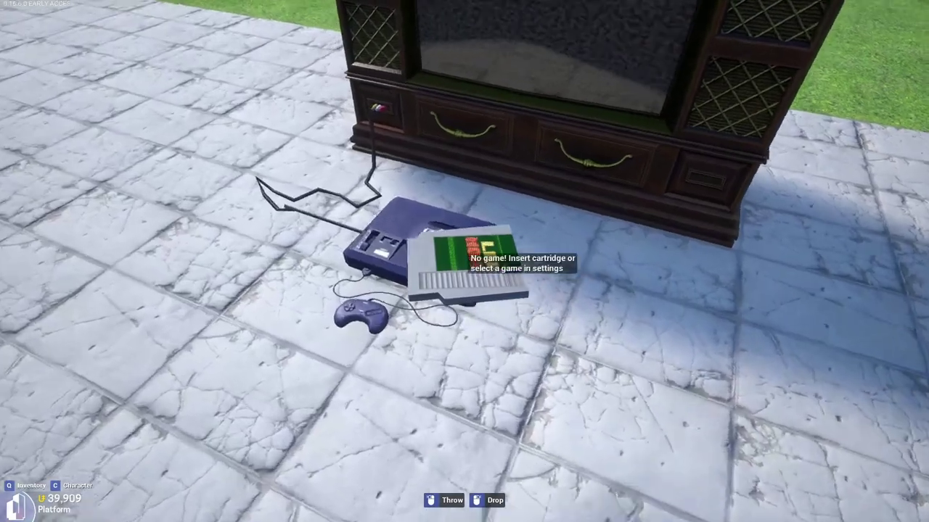
{"action": "right_click", "coordinate": [464, 261]}
{"action": "key", "text": "w"}
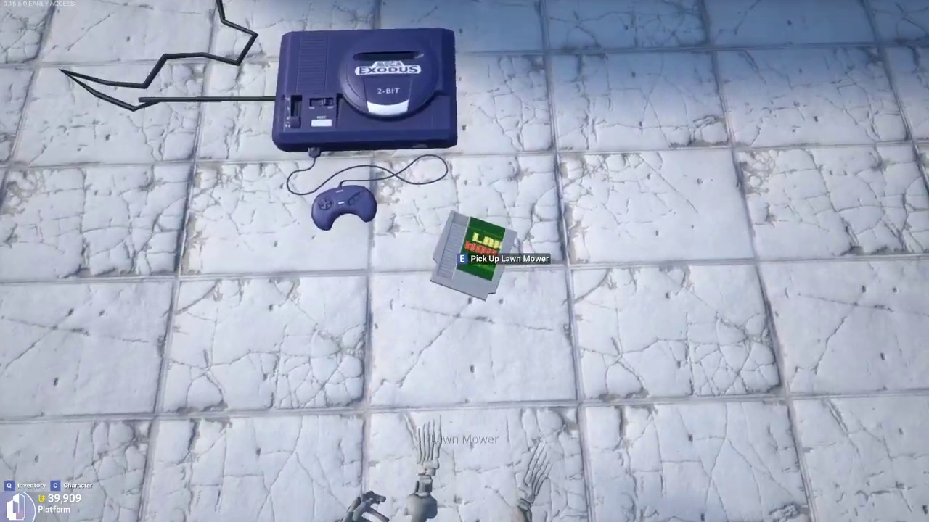
{"action": "key", "text": "e"}
{"action": "right_click", "coordinate": [464, 261]}
{"action": "key", "text": "s"}
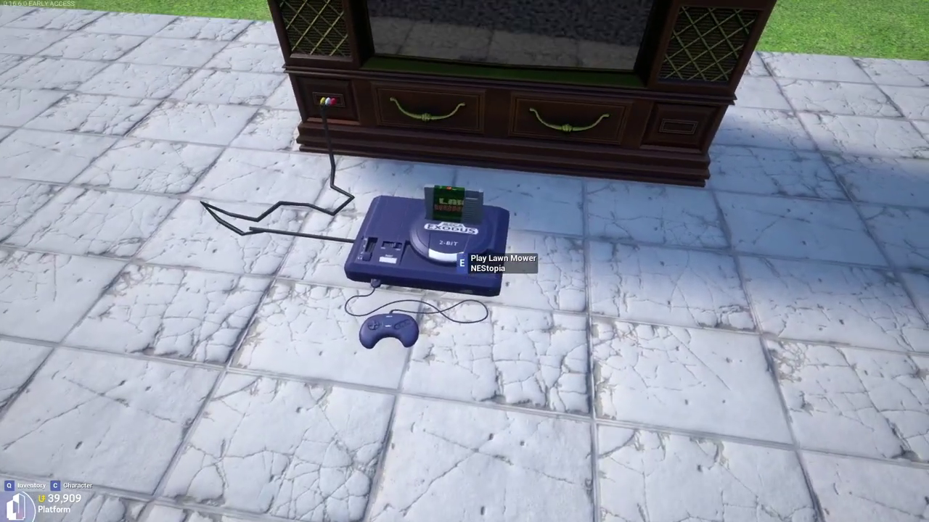
Start Lawn Mower on the Mega Exodus and play the first lawn on the TV.
{"action": "key", "text": "e"}
{"action": "key", "text": "Return"}
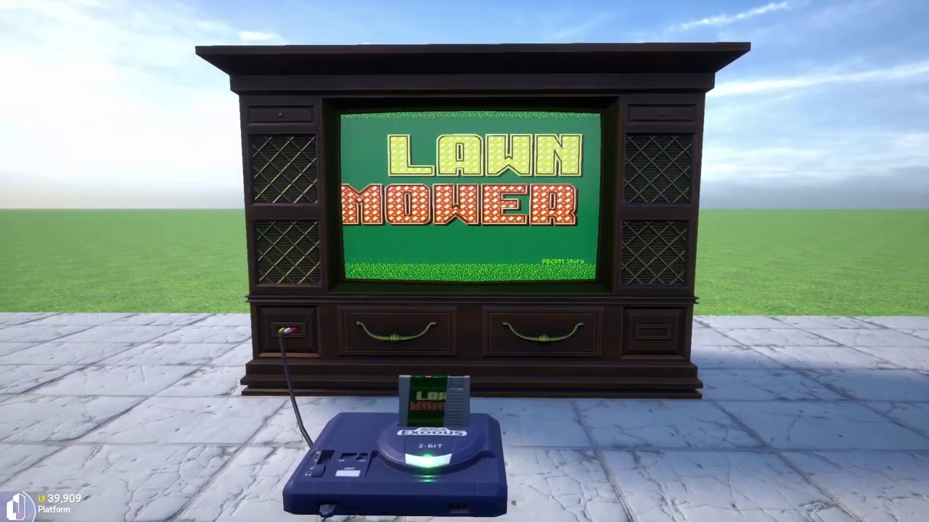
{"action": "key", "text": "Return"}
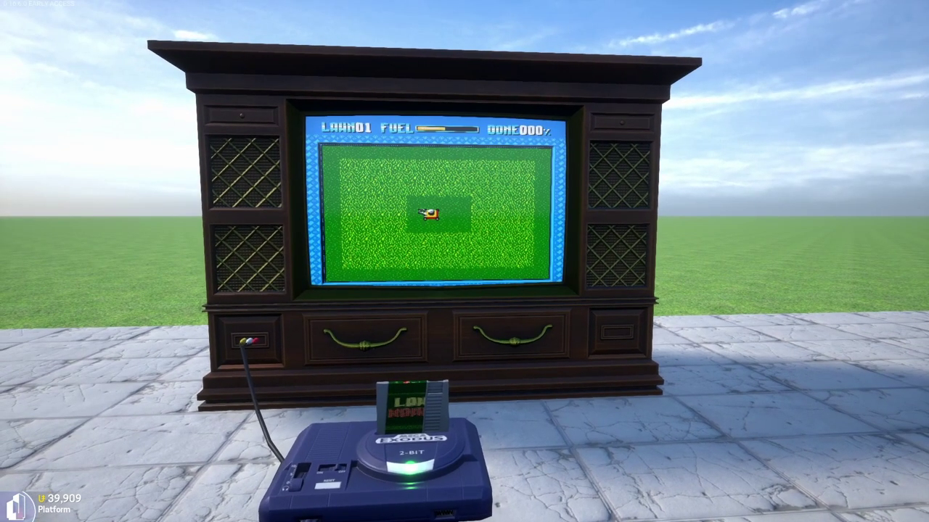
{"action": "key", "text": "d"}
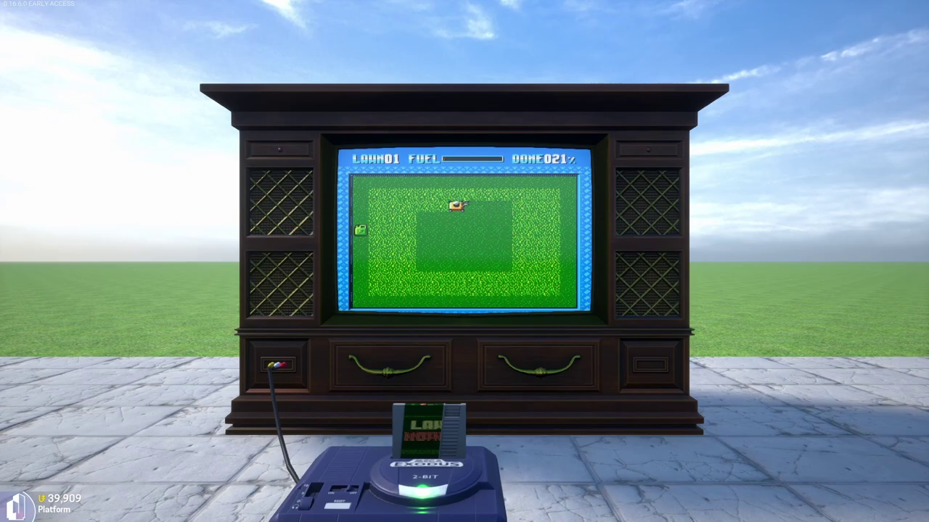
End the Lawn Mower emulation and eject the cartridge from the Mega Exodus.
{"action": "key", "text": "Escape"}
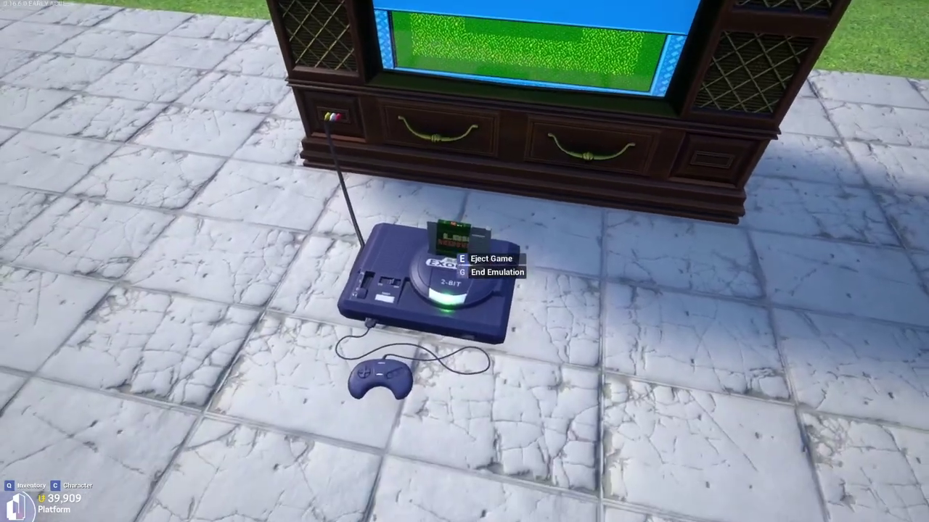
{"action": "key", "text": "g"}
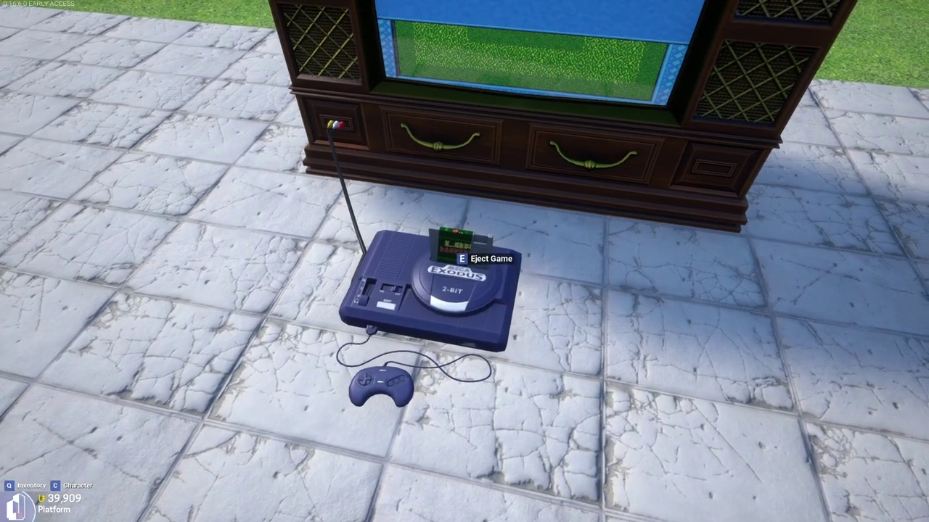
{"action": "key", "text": "e"}
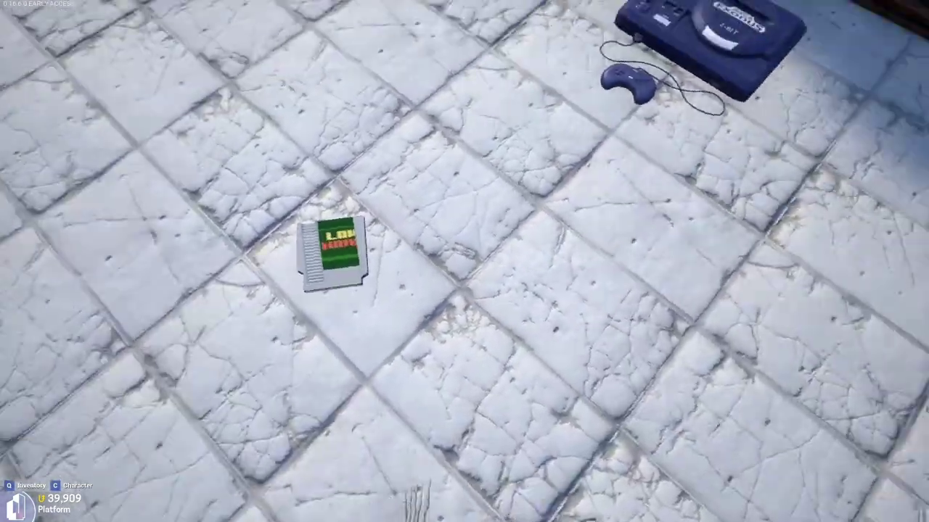
Place a second Retro Gaming Cartridge from the condo inventory on the floor beside the Lawn Mower cartridge.
{"action": "key", "text": "q"}
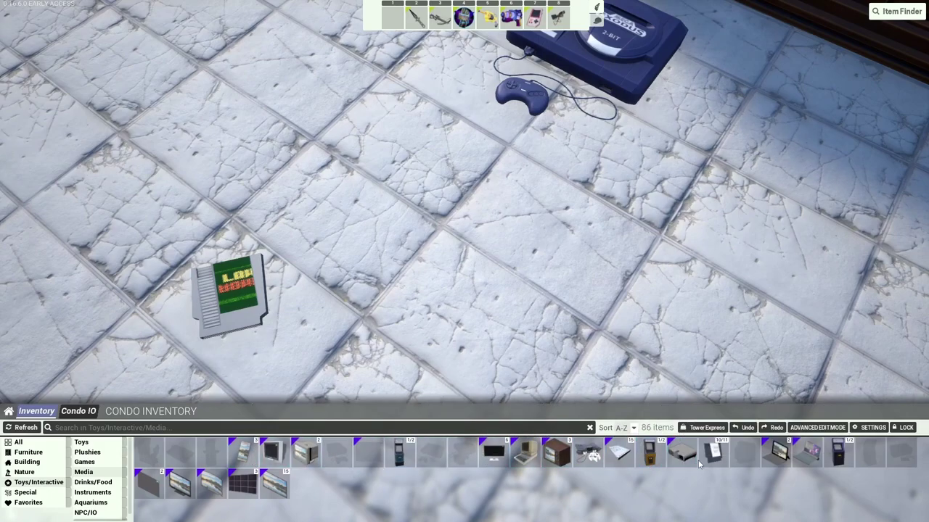
{"action": "left_click_drag", "start_coordinate": [705, 458], "coordinate": [447, 271]}
{"action": "key", "text": "q"}
{"action": "key", "text": "q"}
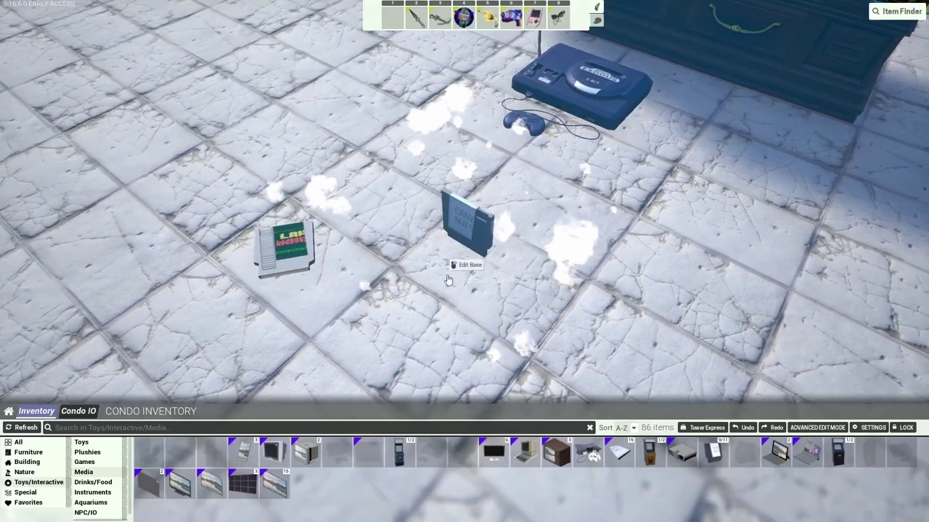
Assign the Genesis Plus GX game SONIC W to the newly placed Retro Gaming Cartridge.
{"action": "right_click", "coordinate": [457, 219]}
{"action": "left_click", "coordinate": [499, 243]}
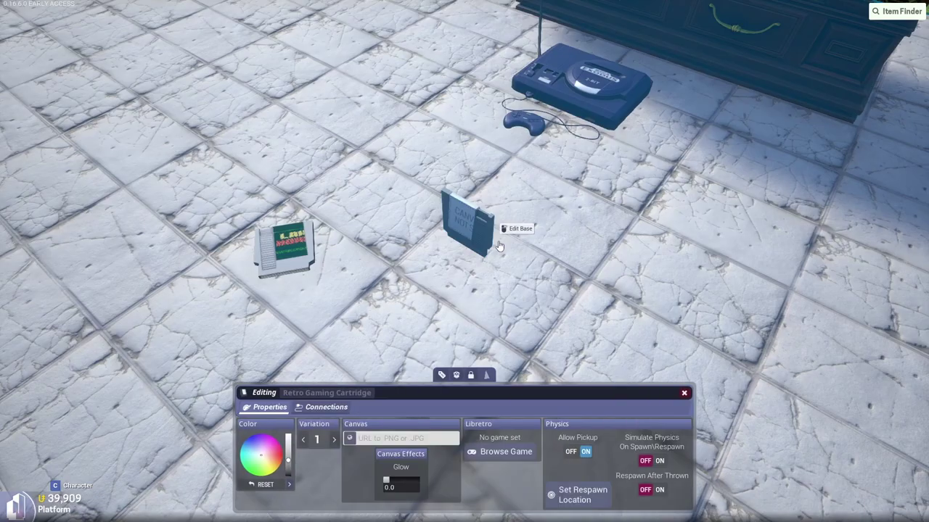
{"action": "left_click", "coordinate": [484, 452]}
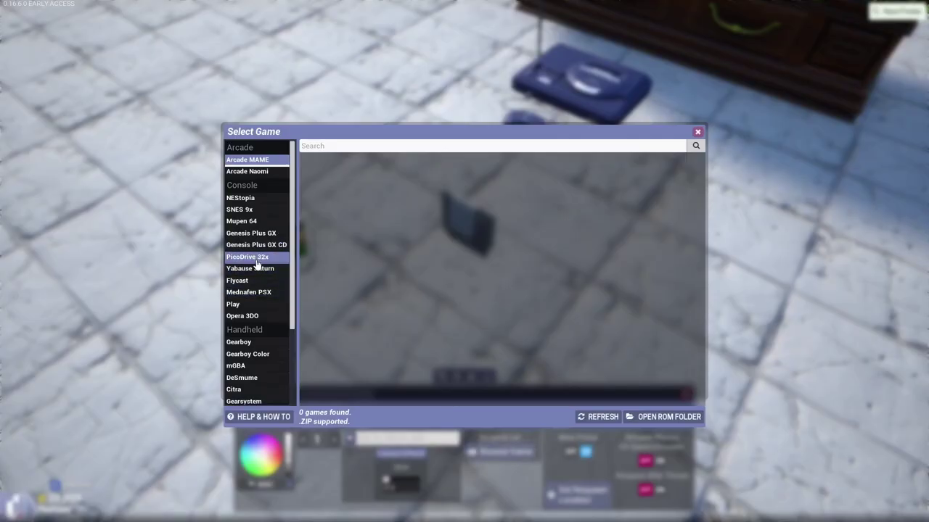
{"action": "left_click", "coordinate": [251, 233]}
{"action": "left_click", "coordinate": [320, 162]}
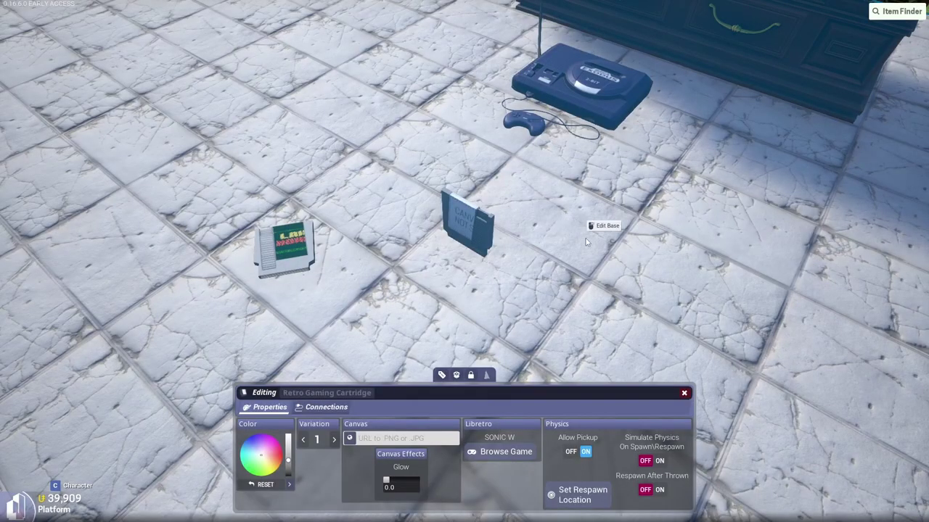
{"action": "left_click", "coordinate": [683, 393]}
Set the new Retro Gaming Cartridge's shape to variation 4.
{"action": "key", "text": "a"}
{"action": "key", "text": "q"}
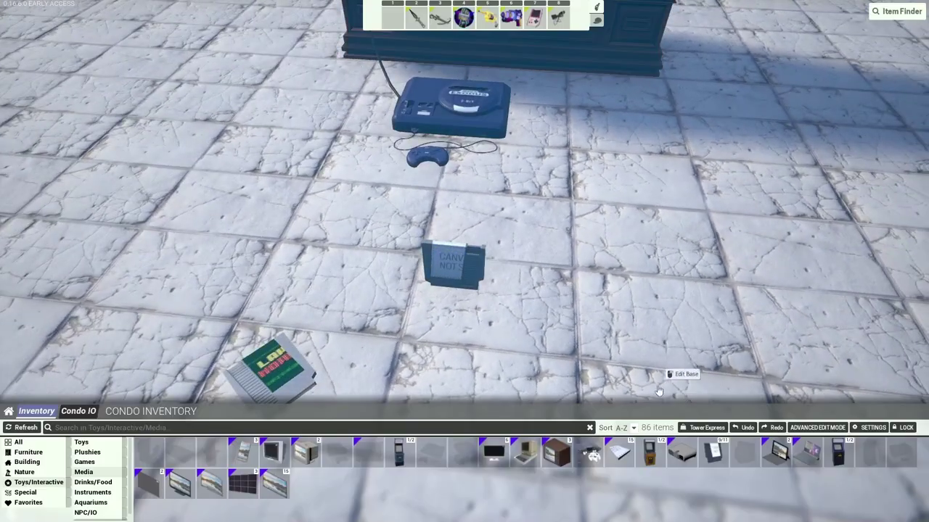
{"action": "right_click", "coordinate": [464, 250]}
{"action": "left_click", "coordinate": [496, 271]}
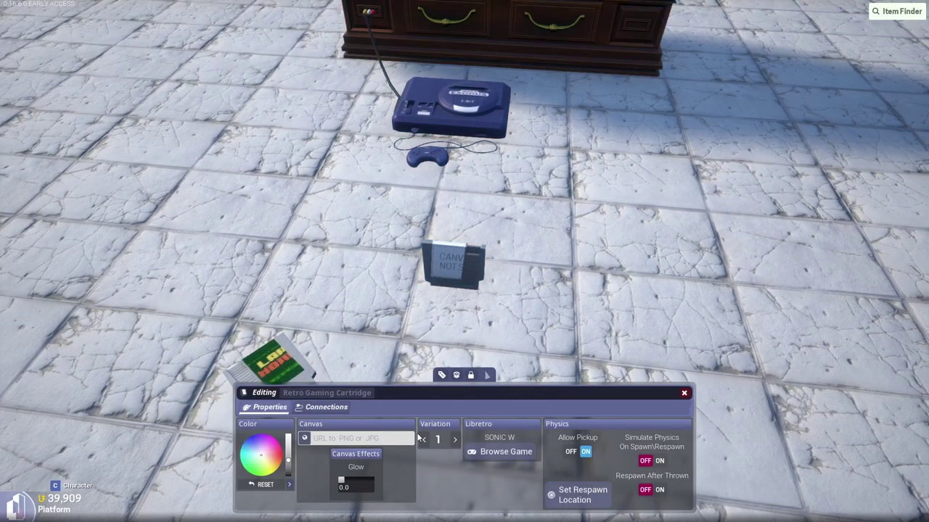
{"action": "left_click", "coordinate": [453, 441]}
{"action": "left_click", "coordinate": [455, 441]}
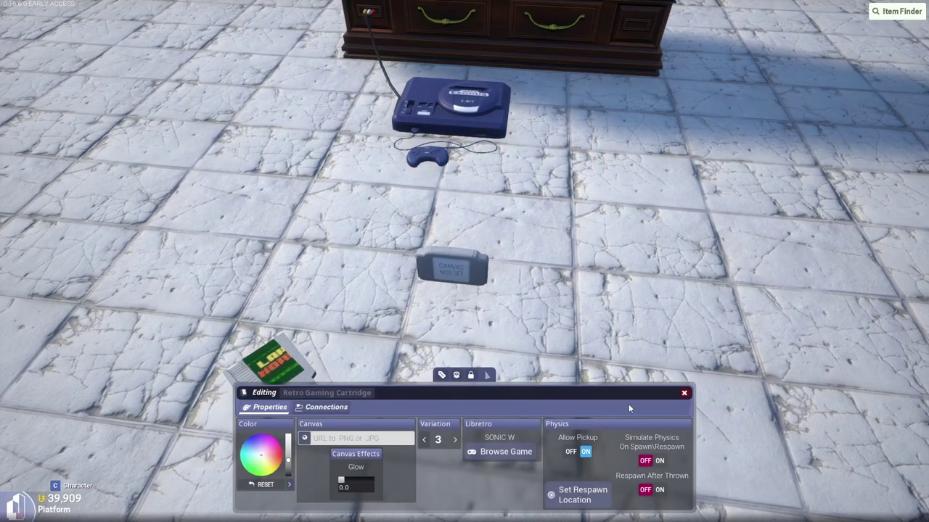
{"action": "left_click", "coordinate": [456, 440]}
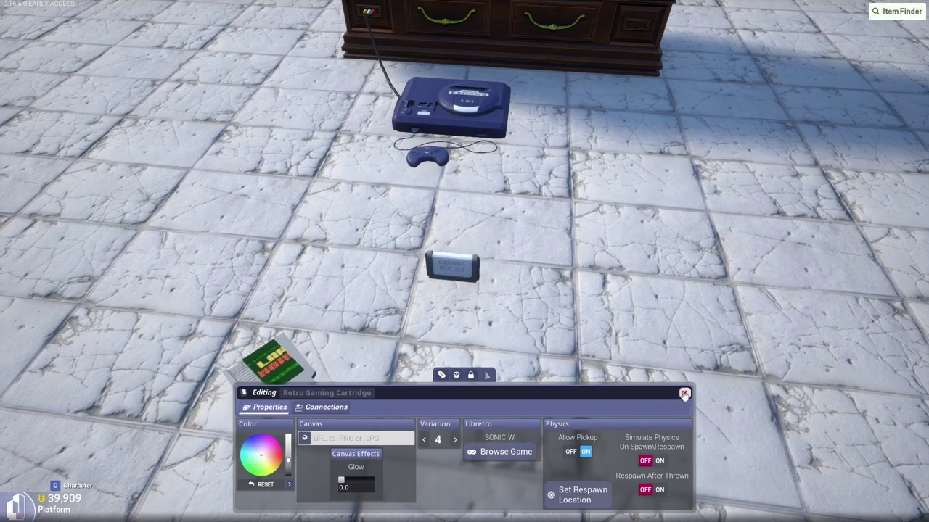
{"action": "key", "text": "Escape"}
Insert the SONIC W cartridge into the Mega Exodus and run the game on the TV.
{"action": "key", "text": "e"}
{"action": "key", "text": "w"}
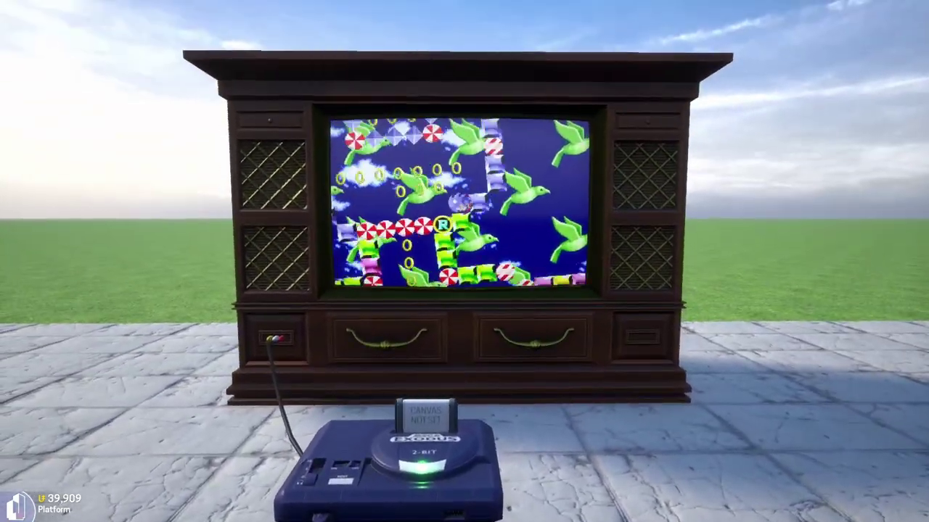
Set the Mega Exodus emulation volume to 0.63.
{"action": "key", "text": "q"}
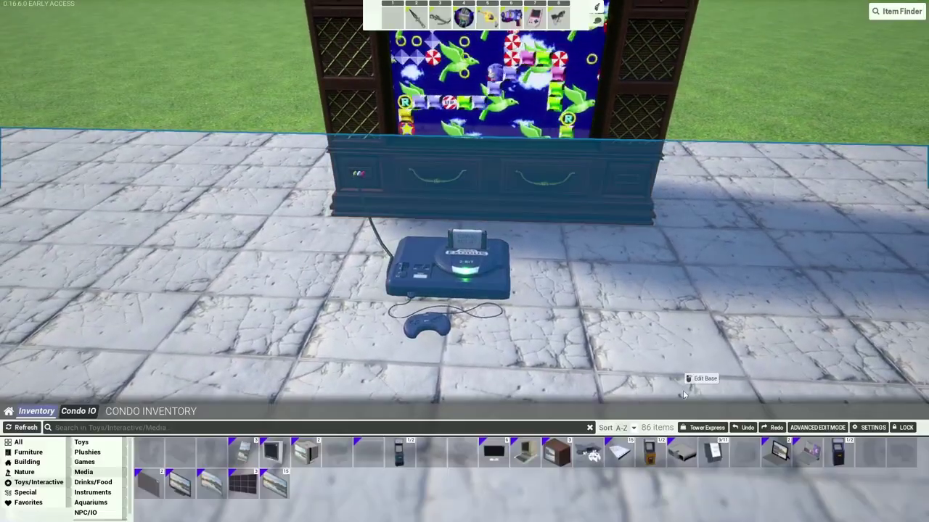
{"action": "right_click", "coordinate": [485, 270]}
{"action": "left_click", "coordinate": [519, 283]}
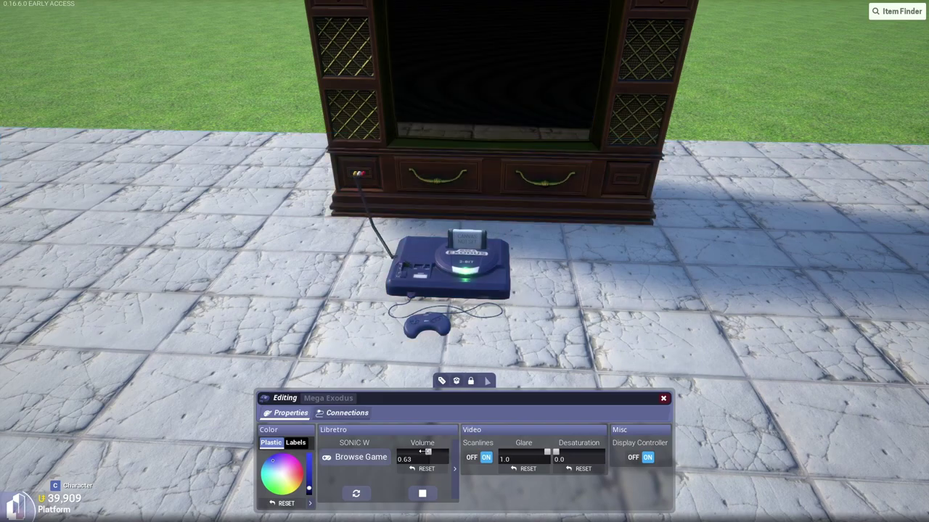
{"action": "left_click", "coordinate": [386, 465]}
{"action": "left_click", "coordinate": [661, 398]}
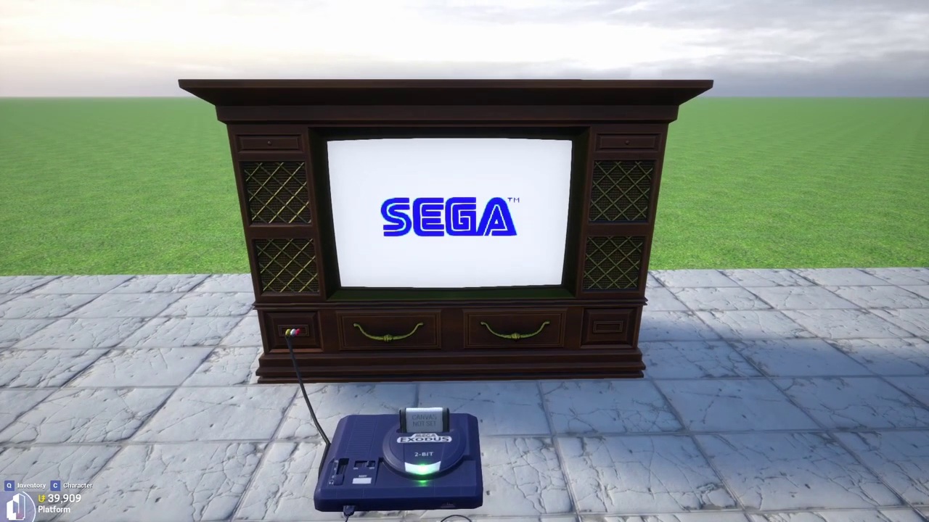
Inspect the Sonic picture on the TV up close and from different angles.
{"action": "key", "text": "s"}
{"action": "key", "text": "a"}
{"action": "key", "text": "w"}
{"action": "key", "text": "d"}
{"action": "key", "text": "w"}
{"action": "key", "text": "w"}
{"action": "key", "text": "space"}
{"action": "key", "text": "s"}
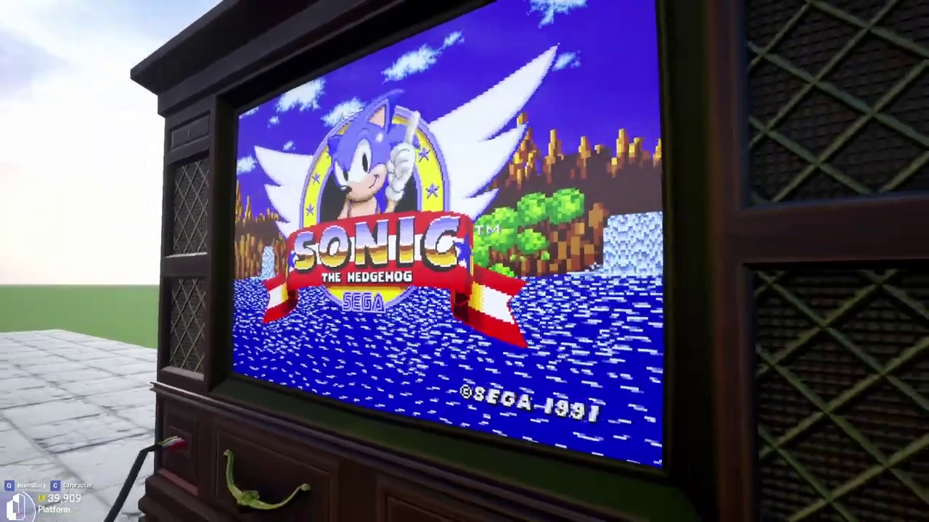
{"action": "key", "text": "s"}
{"action": "key", "text": "w"}
{"action": "key", "text": "s"}
{"action": "key", "text": "space"}
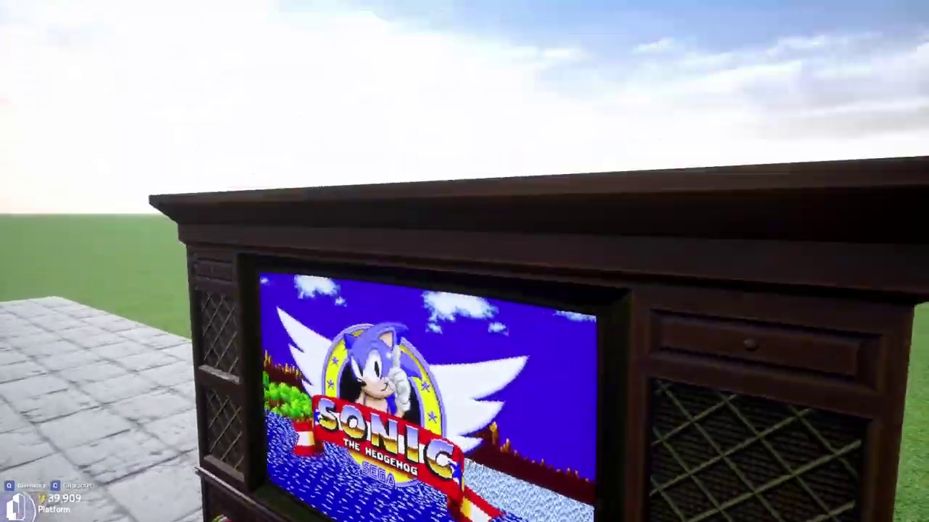
Try lowering the screen glare of Grandpa's Big Screen to about 0.891.
{"action": "key", "text": "w"}
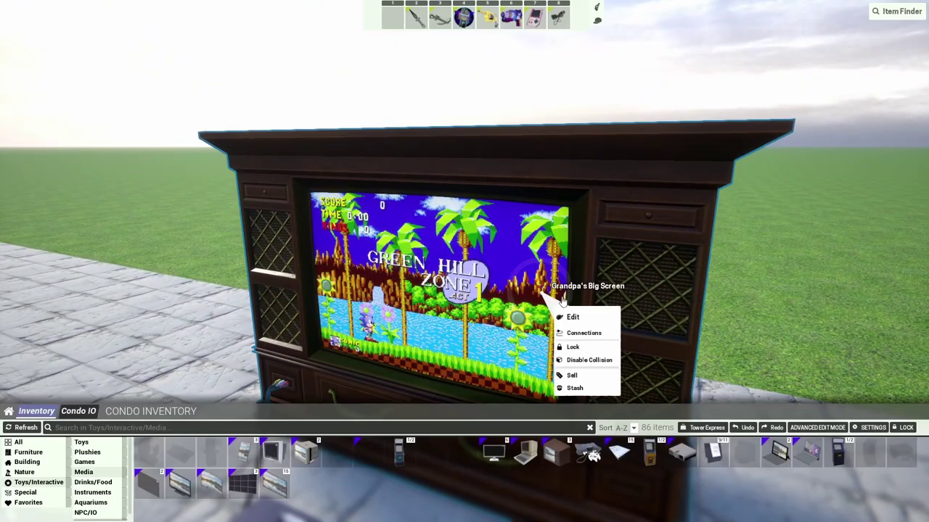
{"action": "left_click", "coordinate": [573, 318]}
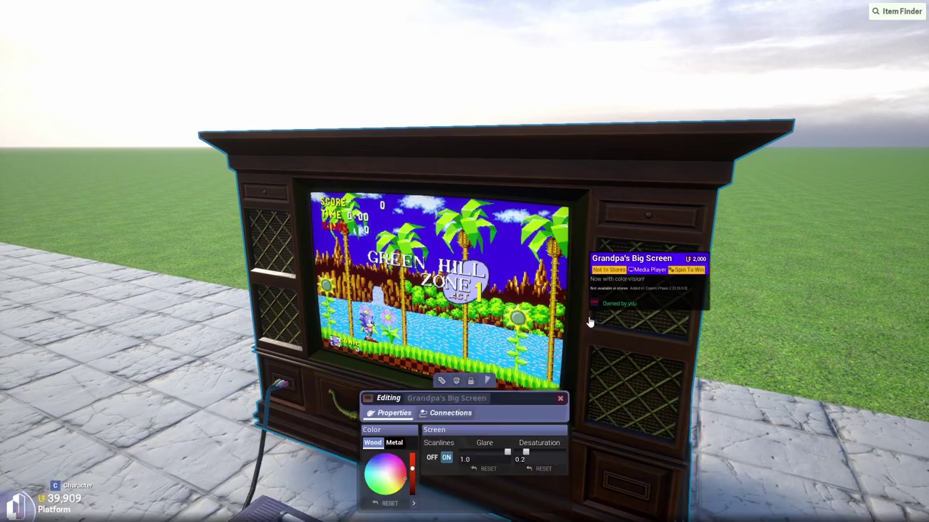
{"action": "left_click_drag", "start_coordinate": [506, 453], "coordinate": [469, 451]}
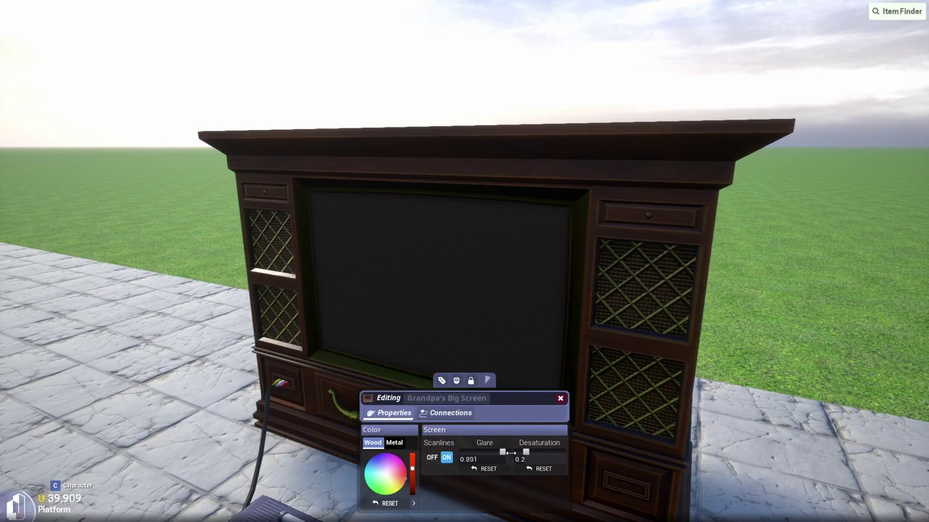
Remove the SONIC W cartridge from the Mega Exodus and throw it away over the TV.
{"action": "key", "text": "q"}
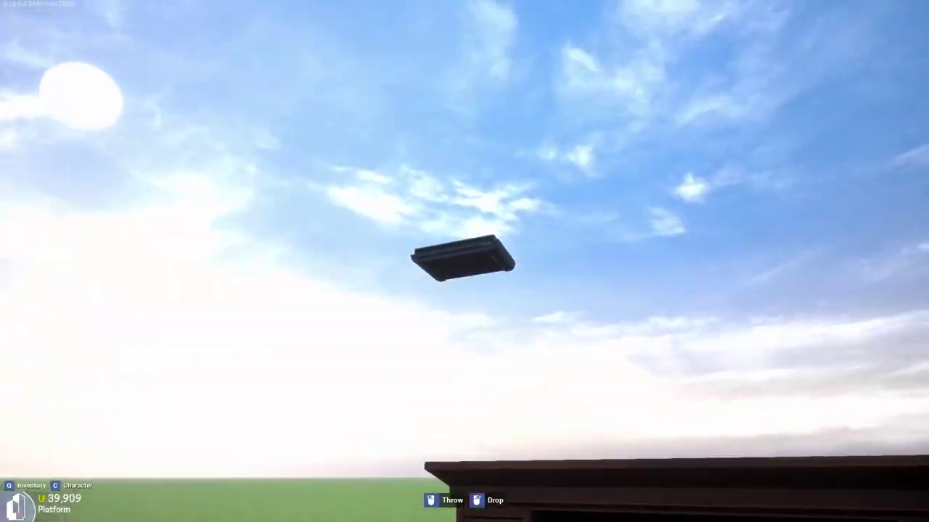
{"action": "left_click", "coordinate": [464, 261]}
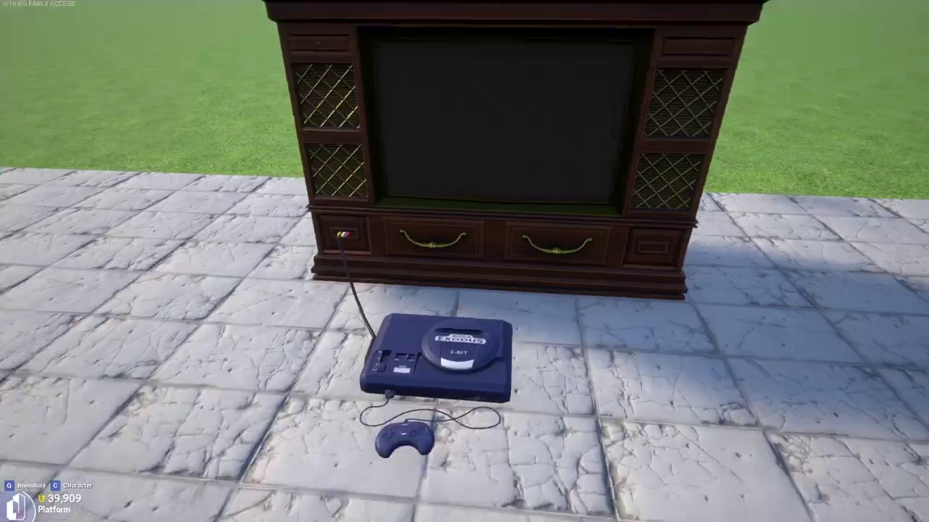
Load the mGBA game butano-fighter directly on the Mega Exodus without a cartridge and start it on the TV.
{"action": "key", "text": "q"}
{"action": "right_click", "coordinate": [480, 259]}
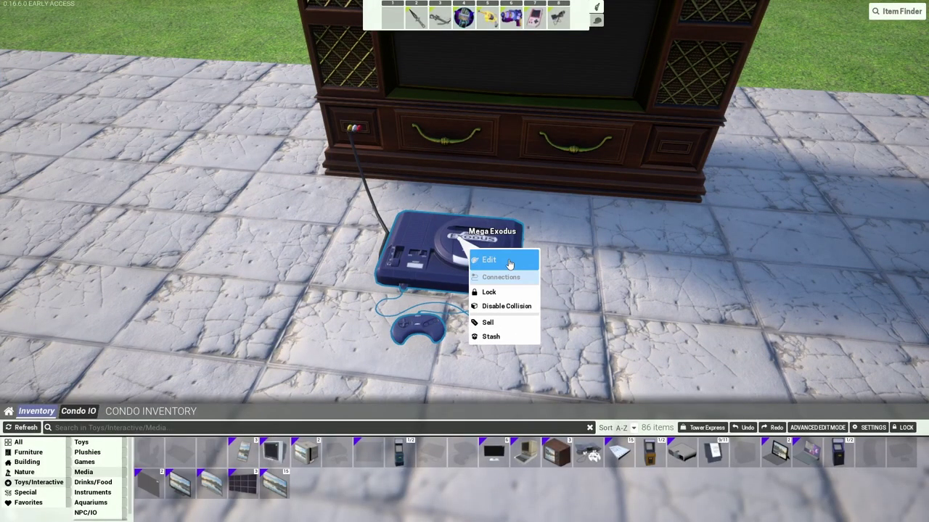
{"action": "left_click", "coordinate": [494, 273]}
{"action": "left_click", "coordinate": [361, 458]}
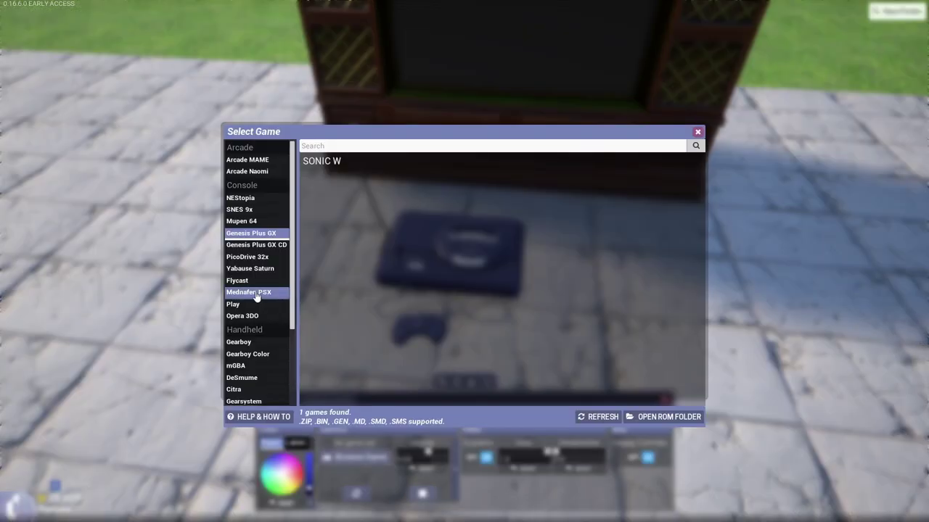
{"action": "scroll", "coordinate": [262, 304], "scroll_direction": "down", "scroll_amount": 1}
{"action": "left_click", "coordinate": [265, 332]}
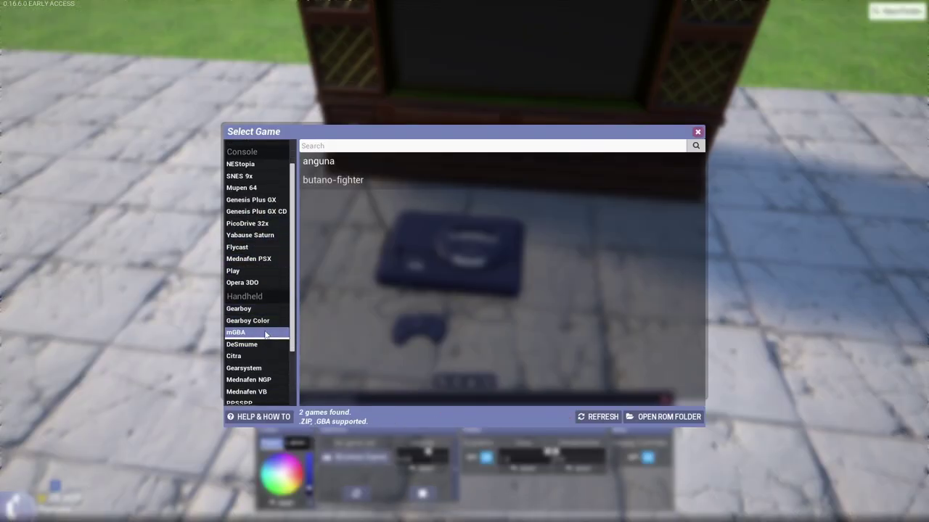
{"action": "left_click", "coordinate": [518, 180]}
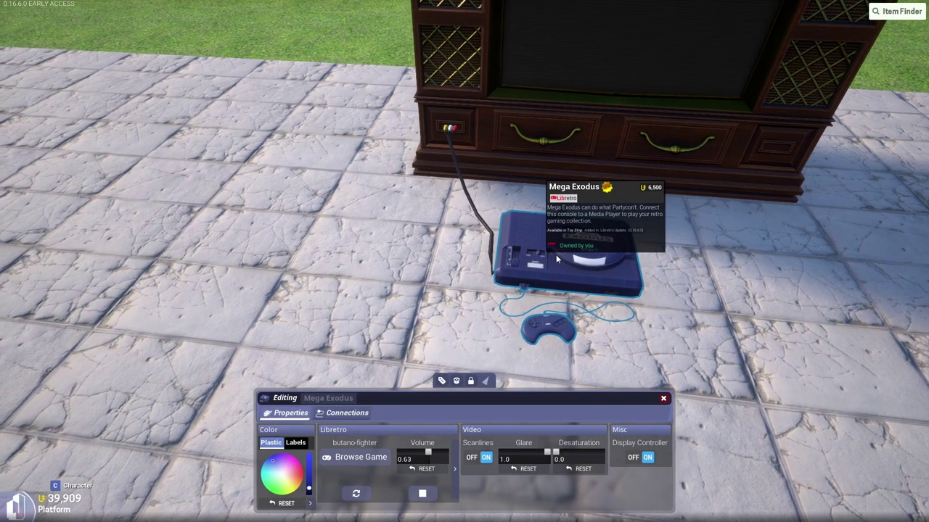
{"action": "left_click", "coordinate": [663, 398]}
{"action": "key", "text": "e"}
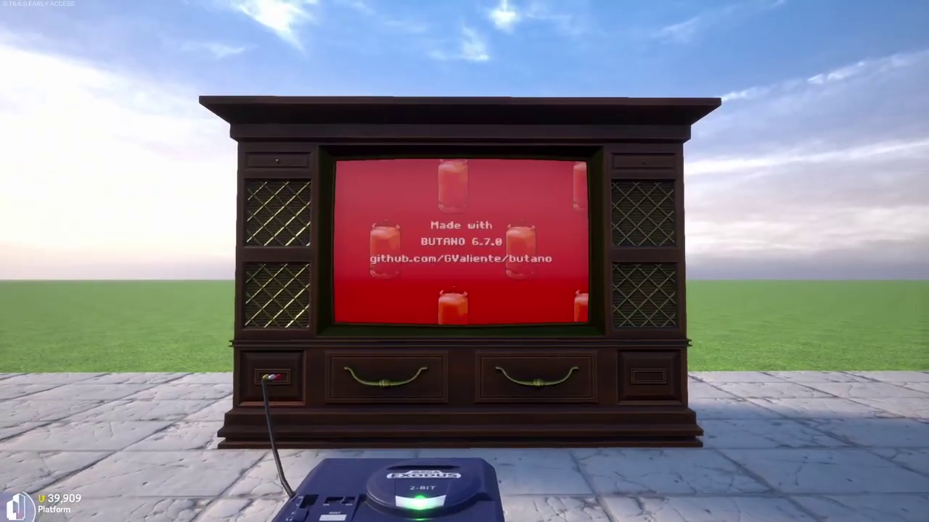
{"action": "key", "text": "space"}
Set the screen desaturation of Grandpa's Big Screen to 1.0.
{"action": "key", "text": "q"}
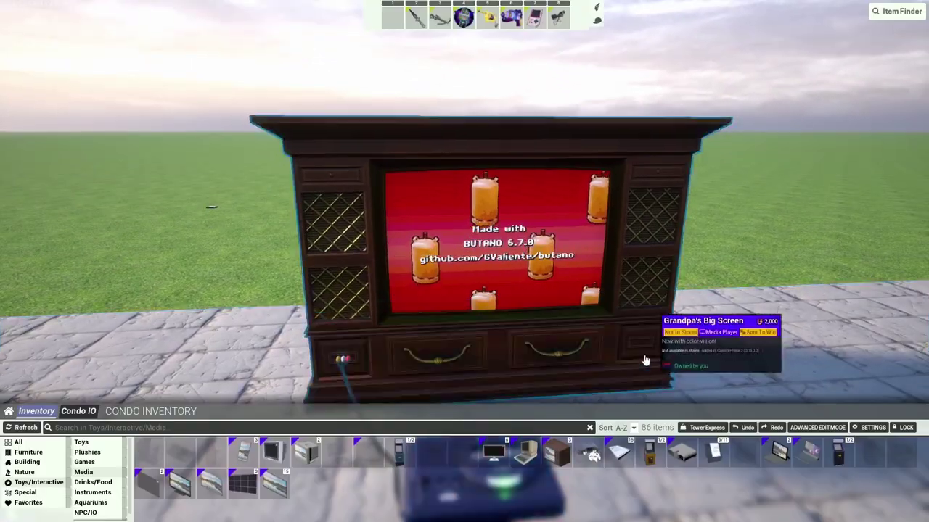
{"action": "right_click", "coordinate": [541, 262]}
{"action": "left_click", "coordinate": [551, 252]}
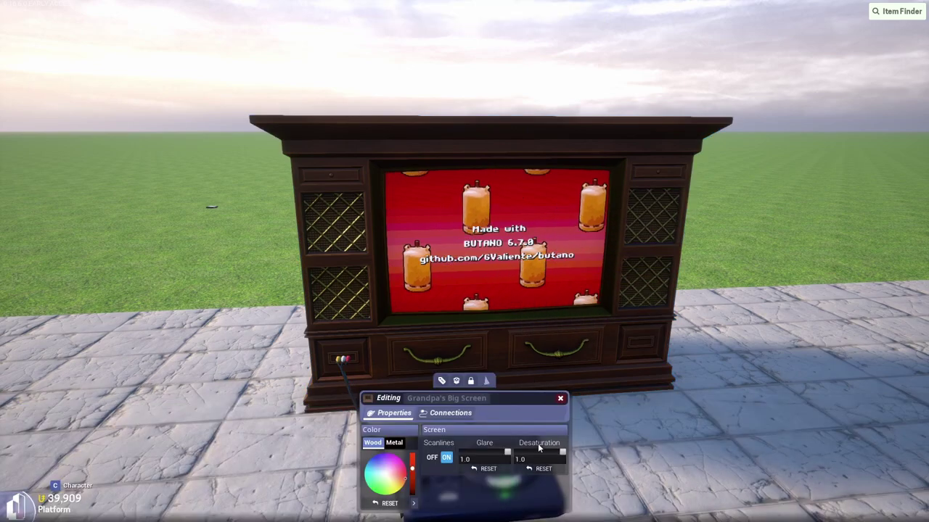
{"action": "left_click", "coordinate": [560, 398]}
Try a video desaturation of 1.0 on the Mega Exodus and return it to 0.0.
{"action": "right_click", "coordinate": [478, 379]}
{"action": "left_click", "coordinate": [506, 394]}
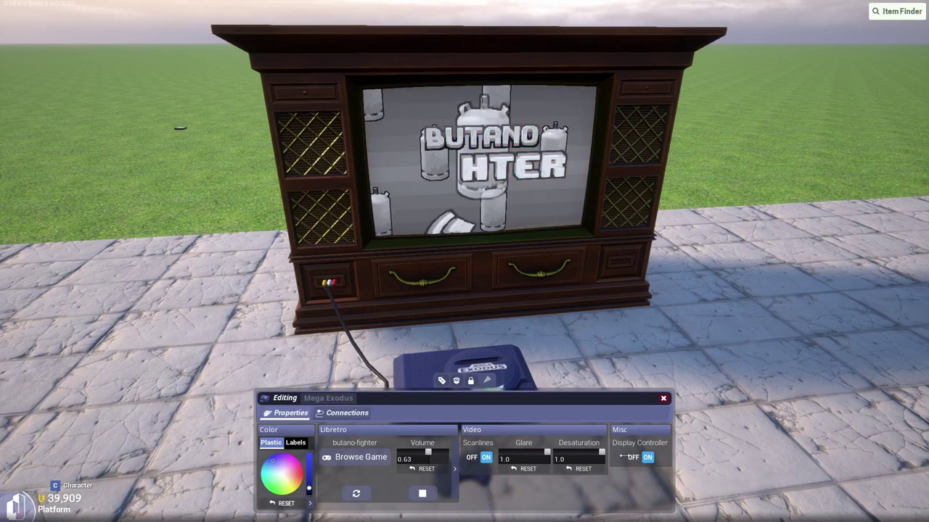
{"action": "mouse_move", "coordinate": [600, 453]}
{"action": "left_mouse_down"}
{"action": "mouse_move", "coordinate": [497, 452]}
{"action": "mouse_move", "coordinate": [604, 452]}
{"action": "left_mouse_up"}
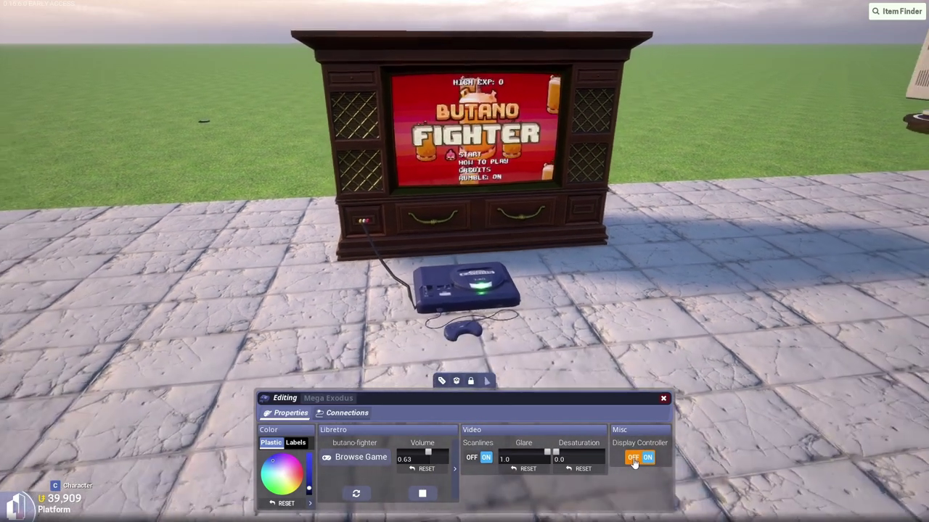
Hide and redisplay the Mega Exodus controller, and set the console's volume to 1.0.
{"action": "left_click", "coordinate": [641, 458]}
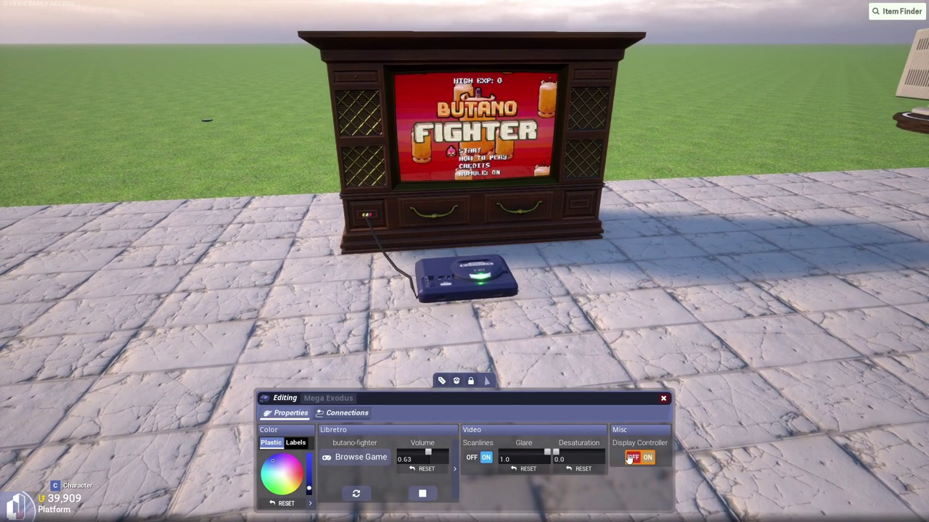
{"action": "left_click", "coordinate": [646, 458]}
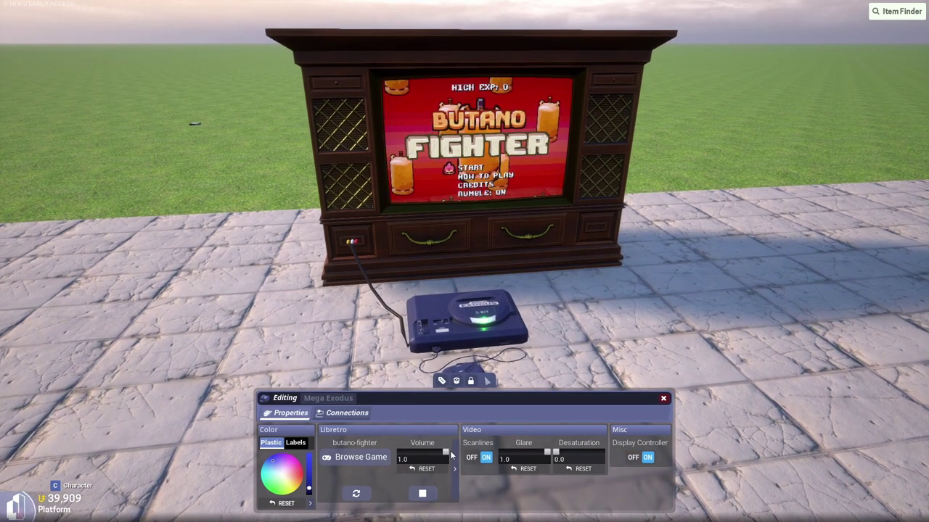
{"action": "left_click", "coordinate": [663, 398]}
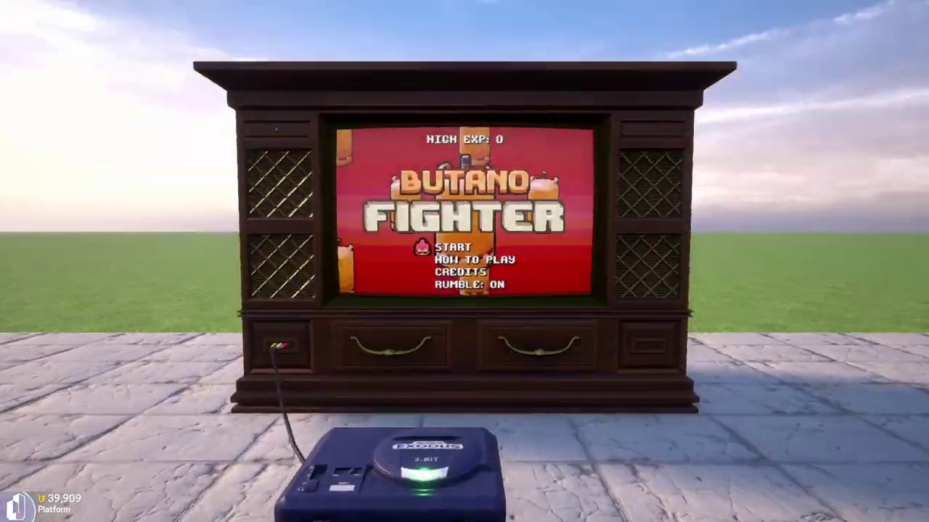
Start Butano Fighter on the Mega Exodus and play Stage 1, Dwarf Land, on the TV.
{"action": "key", "text": "w"}
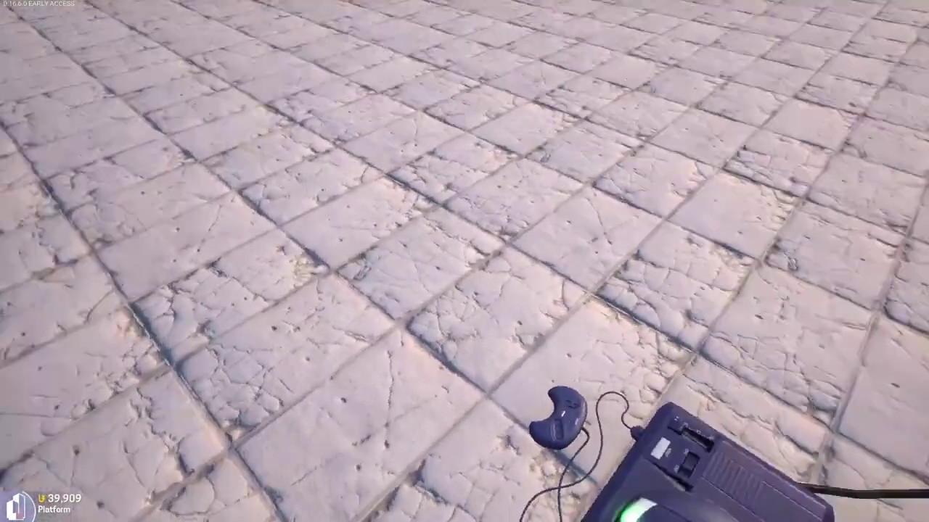
{"action": "key", "text": "s"}
{"action": "key", "text": "w"}
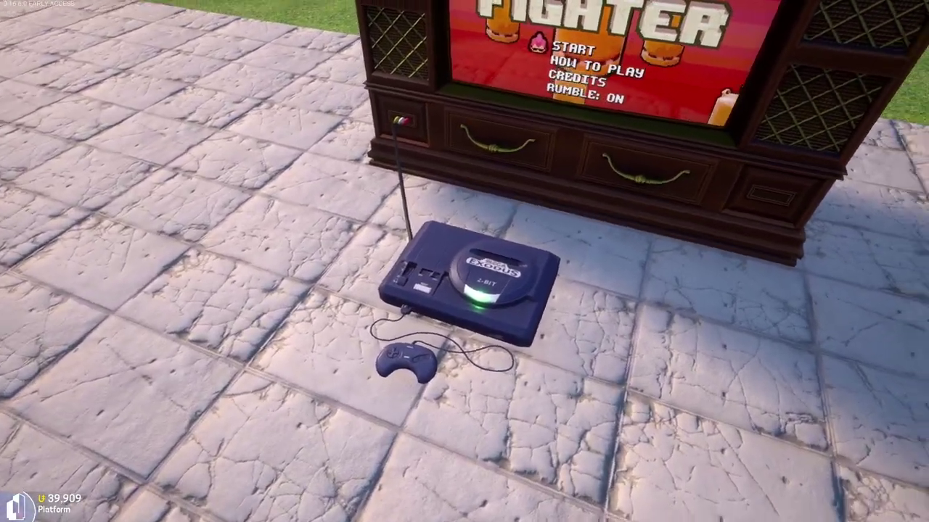
{"action": "key", "text": "s"}
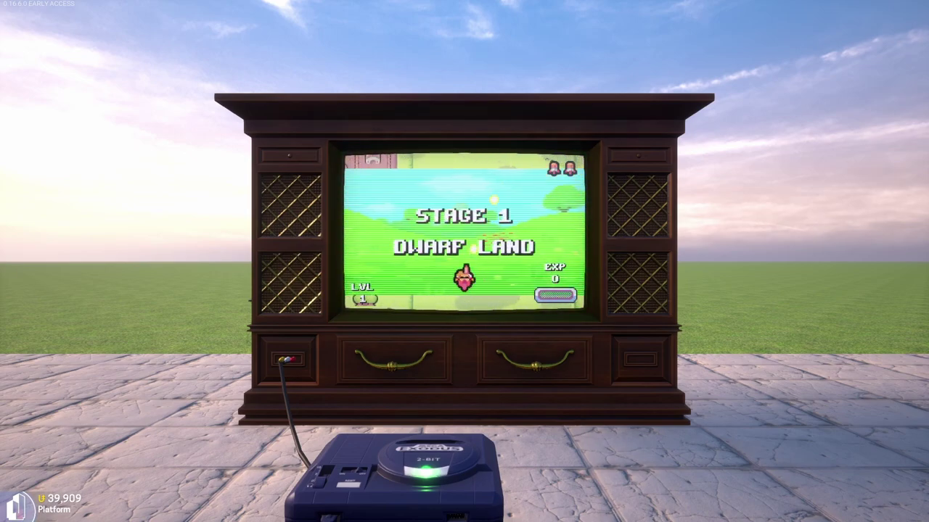
{"action": "key", "text": "w"}
{"action": "key", "text": "s"}
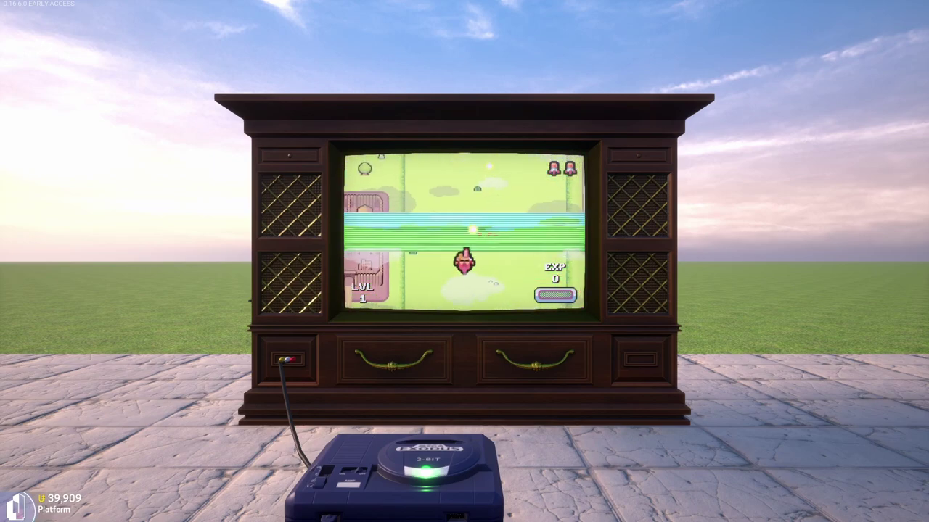
{"action": "key", "text": "a"}
{"action": "key", "text": "d"}
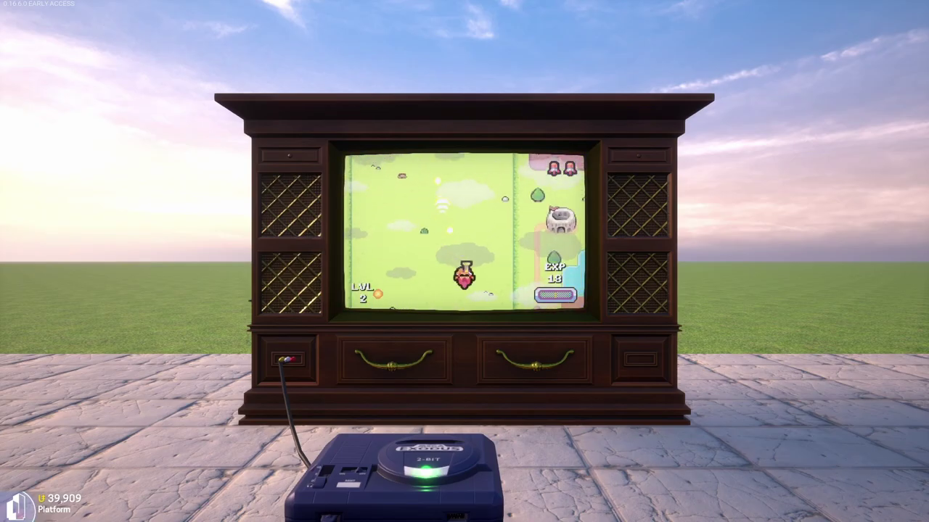
Leave the Mega Exodus controls with Butano Fighter running and view the TV and console from several angles and distances.
{"action": "key", "text": "e"}
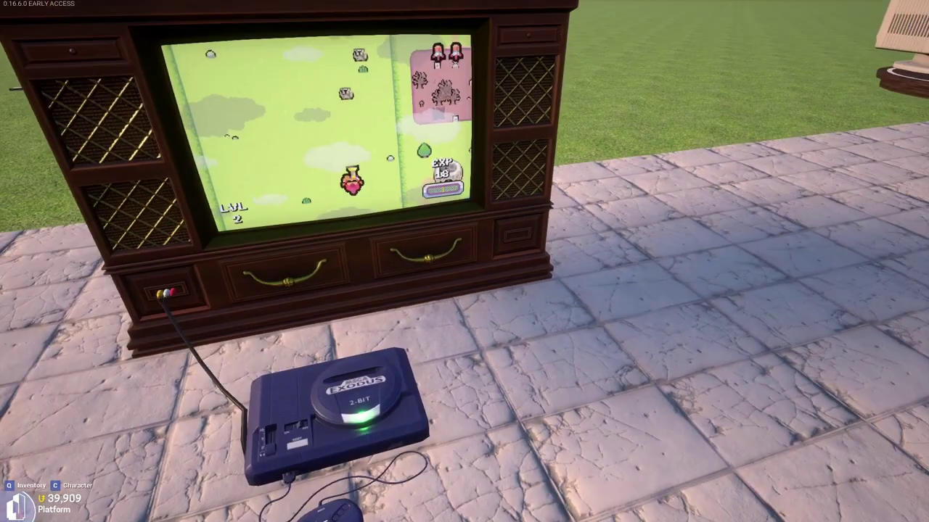
{"action": "key", "text": "s"}
{"action": "key", "text": "a"}
{"action": "key", "text": "w"}
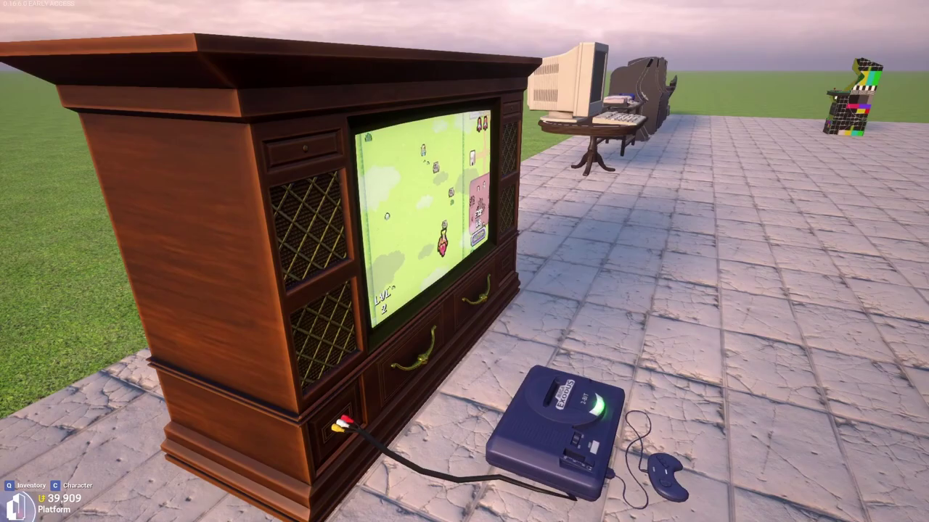
{"action": "key", "text": "a"}
{"action": "key", "text": "w"}
{"action": "key", "text": "w"}
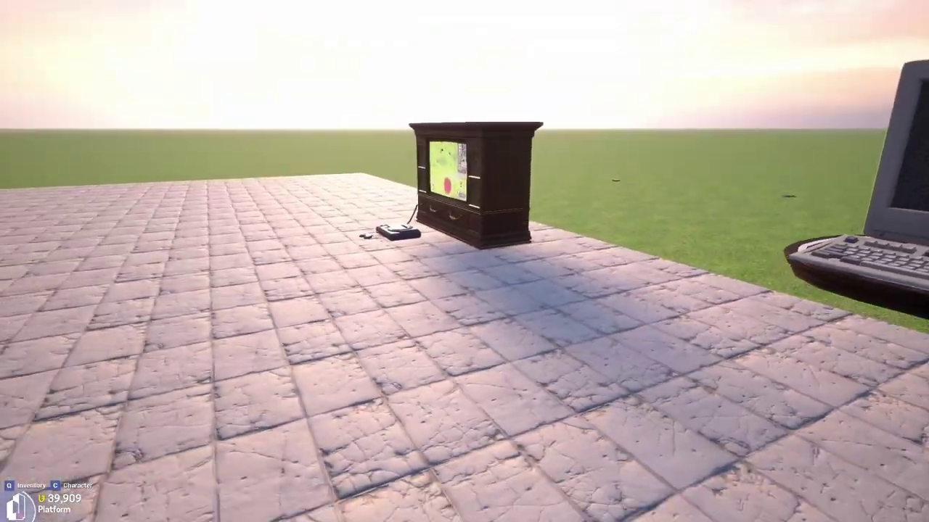
{"action": "key", "text": "a"}
{"action": "key", "text": "w"}
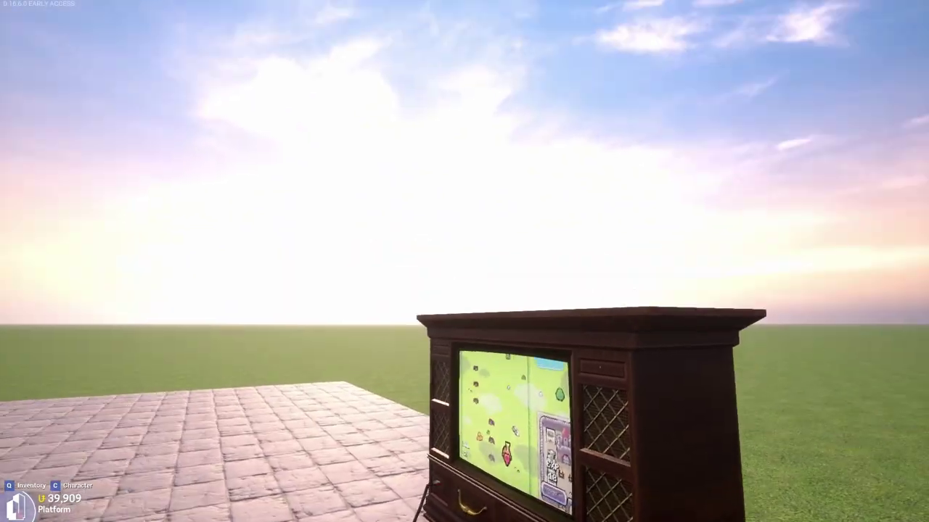
{"action": "key", "text": "a"}
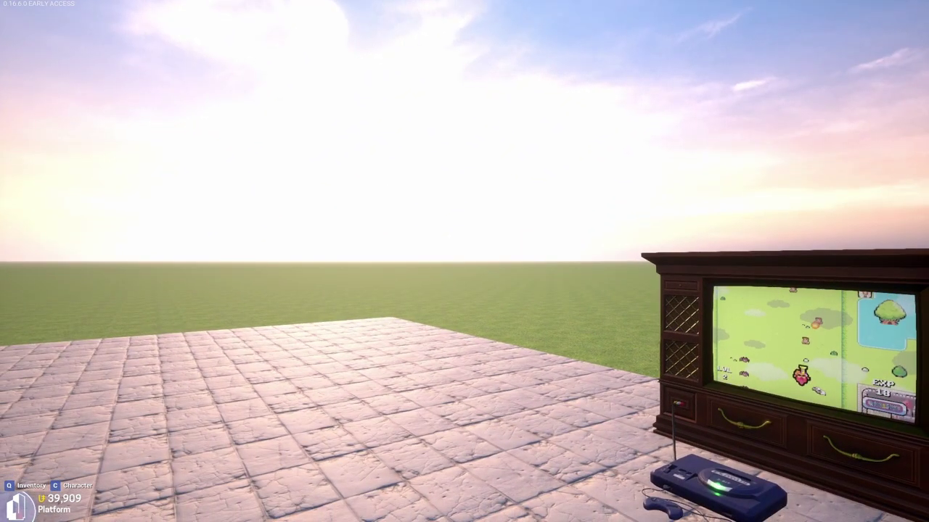
{"action": "mouse_move", "coordinate": [465, 261]}
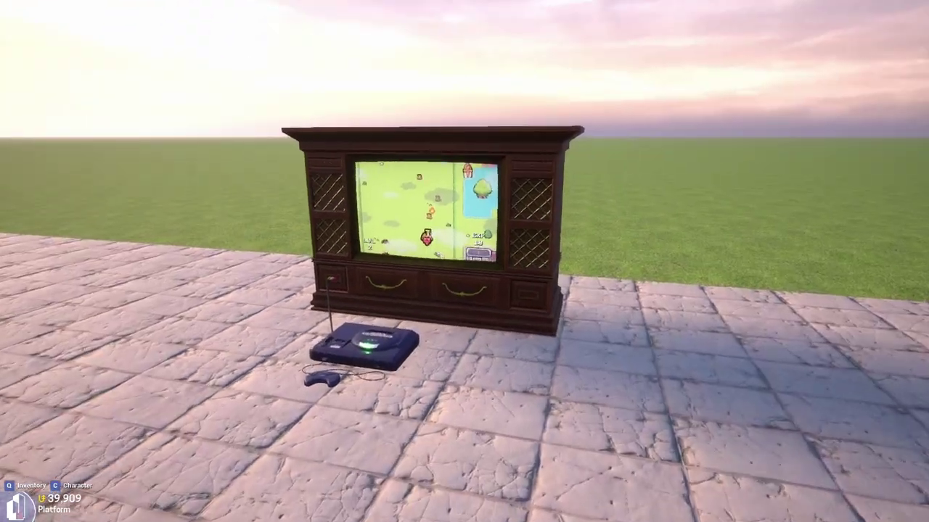
{"action": "key", "text": "w"}
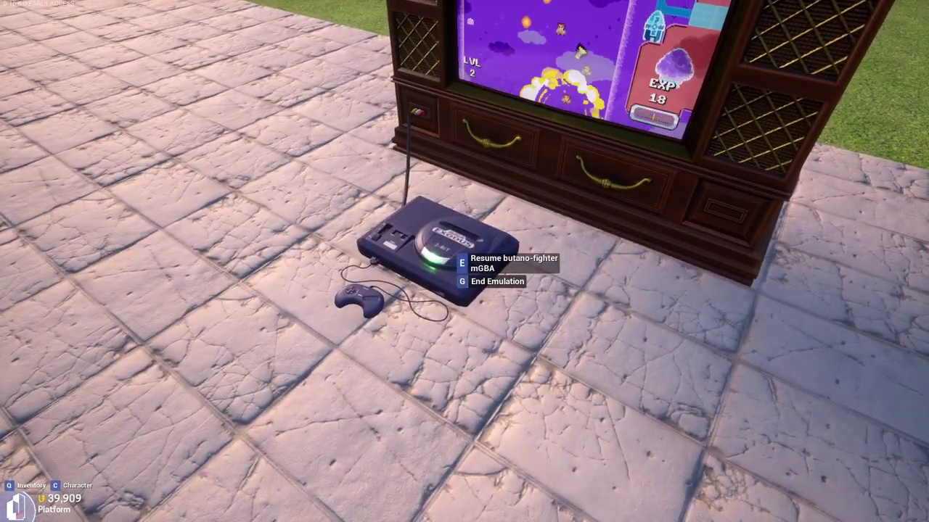
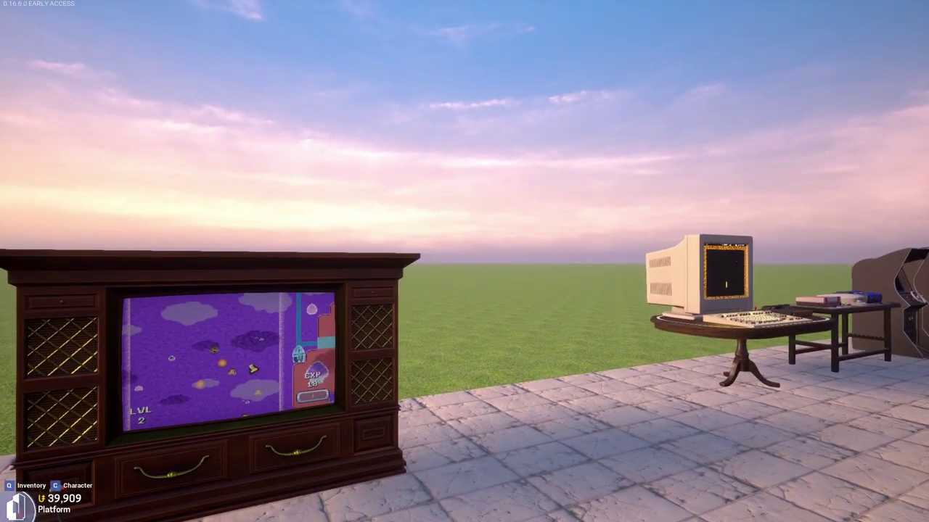
{"action": "key", "text": "w"}
{"action": "key", "text": "w"}
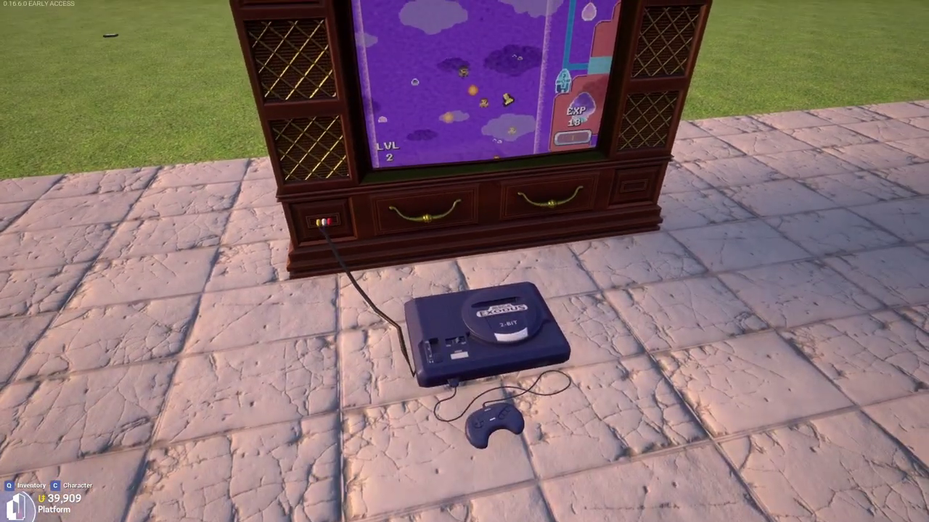
{"action": "key", "text": "s"}
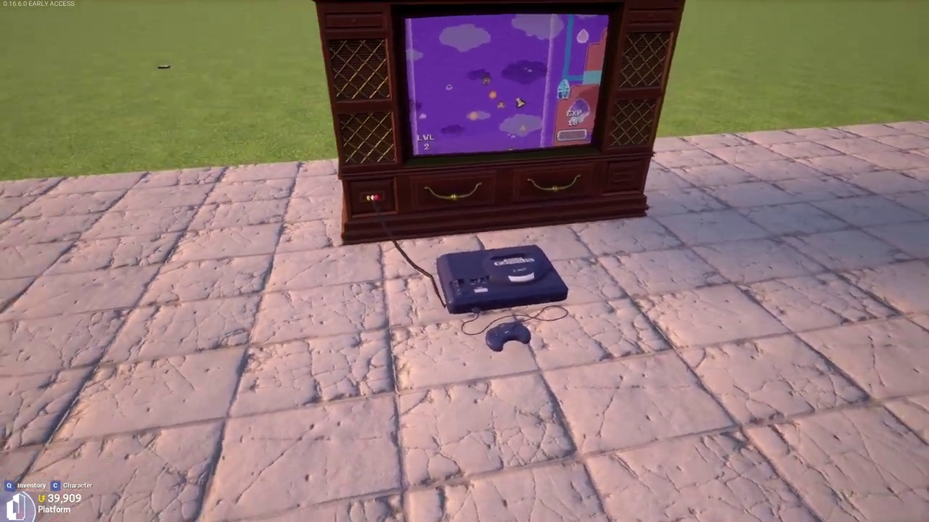
{"action": "key", "text": "w"}
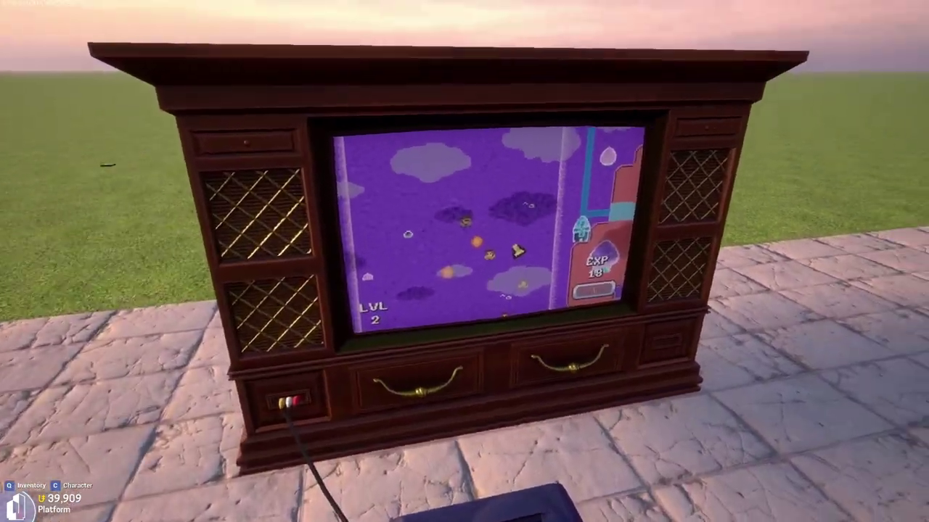
{"action": "key", "text": "a"}
{"action": "key", "text": "a"}
{"action": "key", "text": "d"}
{"action": "key", "text": "w"}
{"action": "key", "text": "w"}
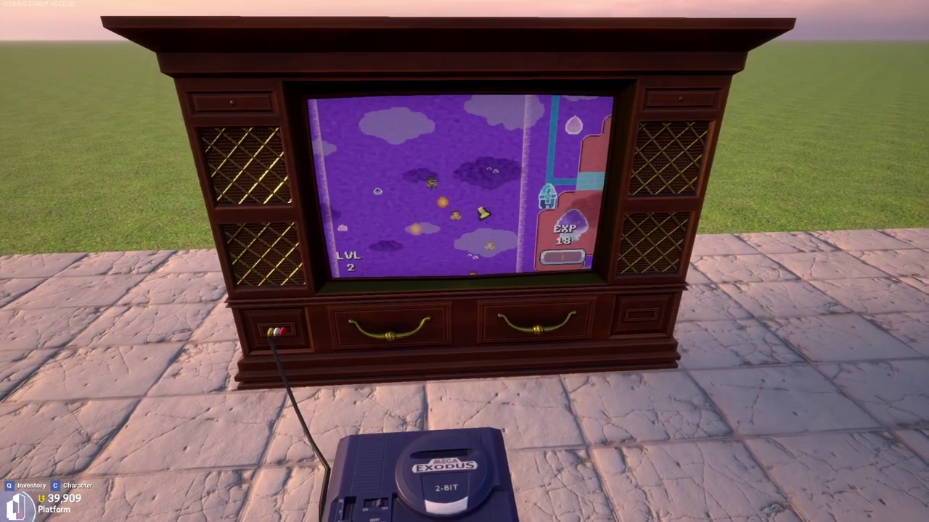
Equip the Game Jr handheld and start using it up close.
{"action": "key", "text": "s"}
{"action": "key", "text": "7"}
{"action": "key", "text": "a"}
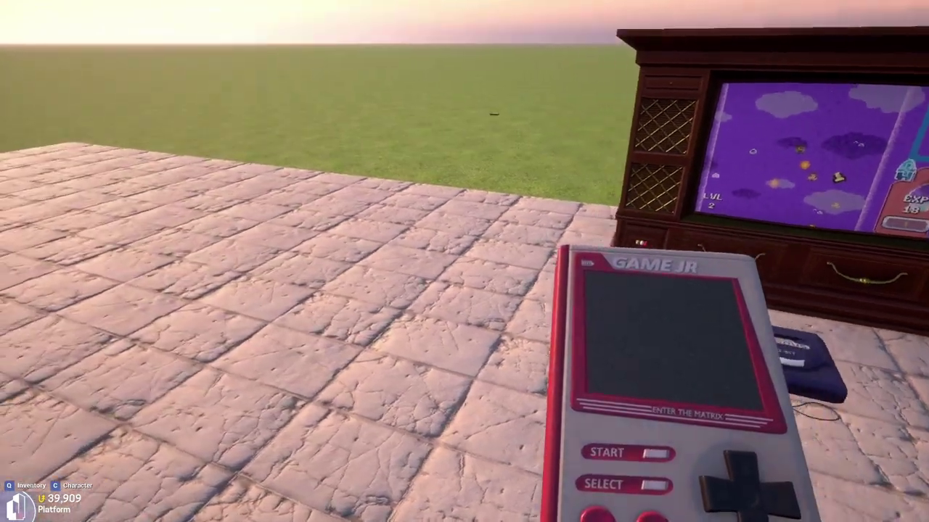
{"action": "key", "text": "s"}
{"action": "left_click", "coordinate": [465, 261]}
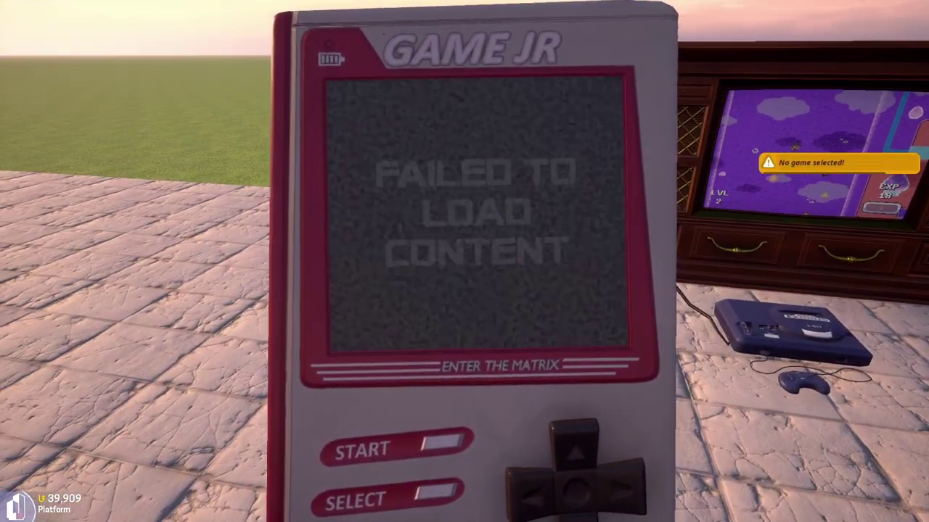
{"action": "key", "text": "Escape"}
{"action": "key", "text": "Escape"}
{"action": "key", "text": "v"}
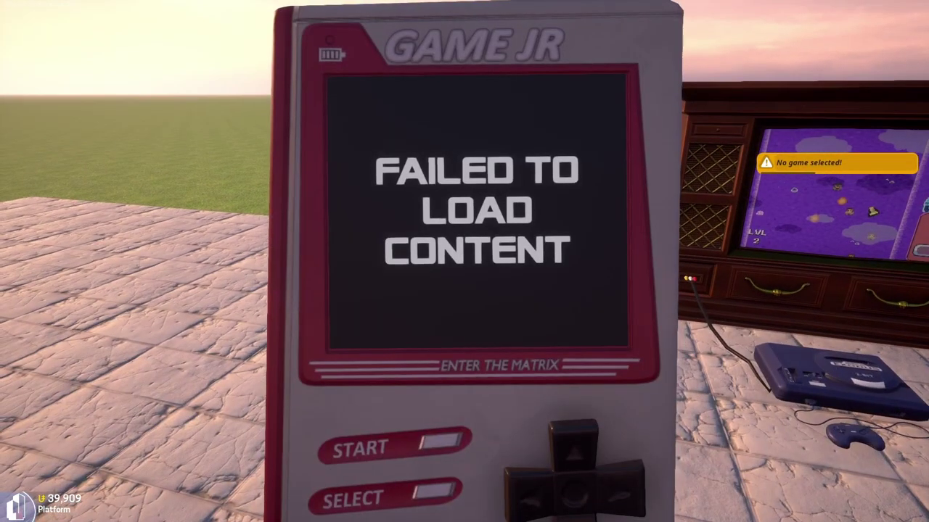
Open the Game Jr's game selection and load Car Polo from the Arcade MAME list.
{"action": "key", "text": "Escape"}
{"action": "key", "text": "Down"}
{"action": "key", "text": "Down"}
{"action": "key", "text": "Down"}
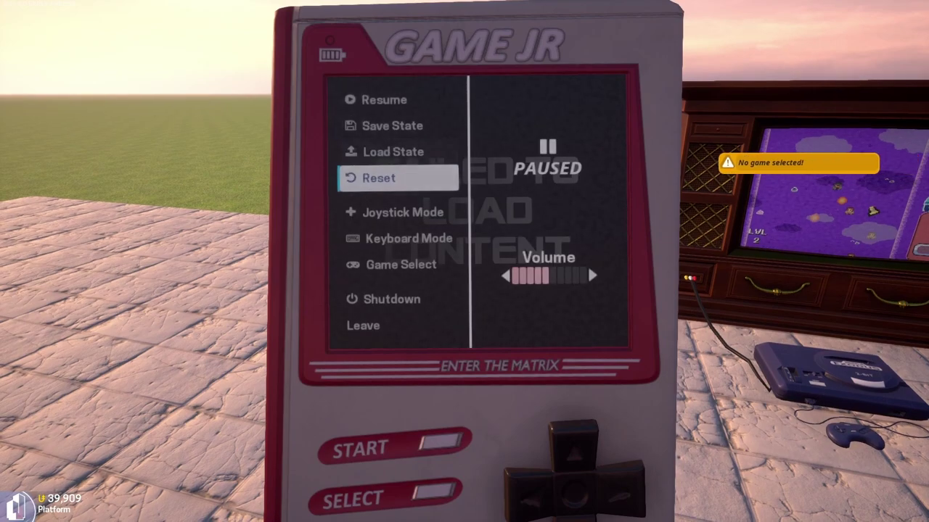
{"action": "key", "text": "Down"}
{"action": "key", "text": "Down"}
{"action": "key", "text": "Down"}
{"action": "key", "text": "Return"}
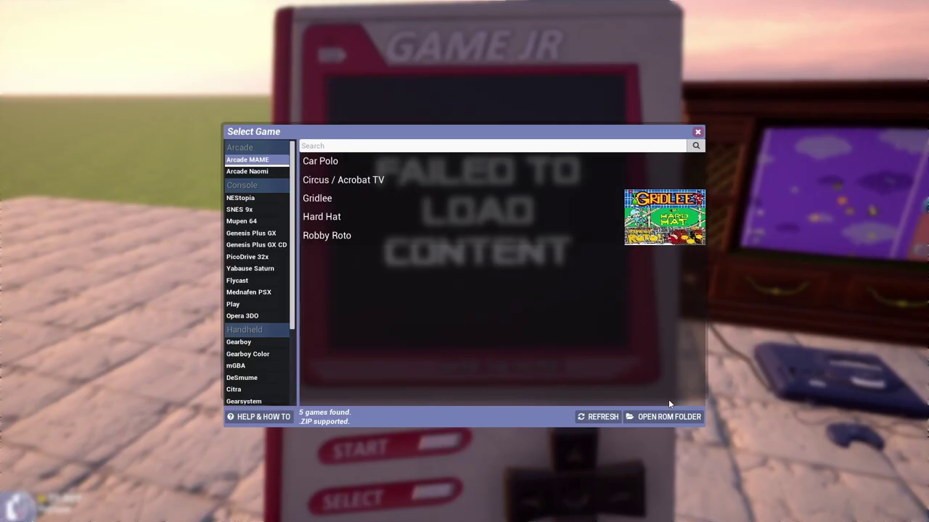
{"action": "left_click", "coordinate": [381, 199]}
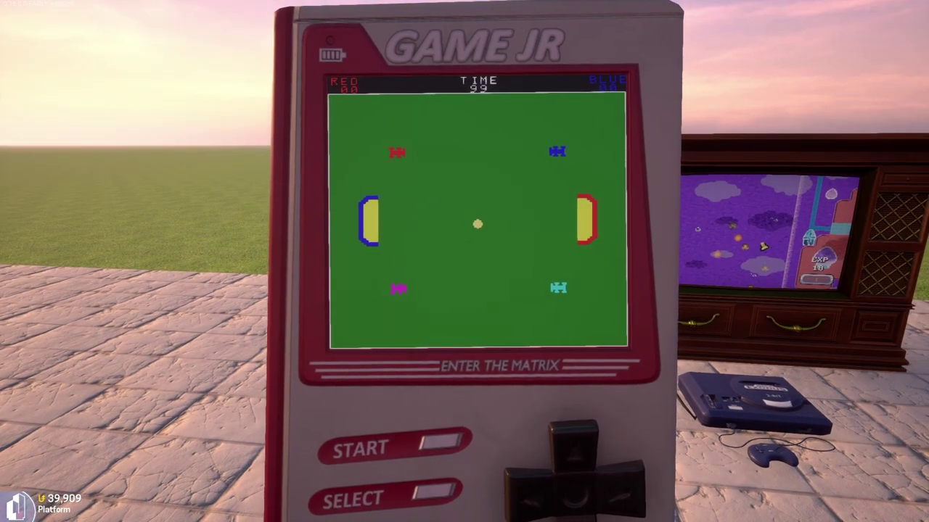
Play Car Polo on the Game Jr and lower the handheld with the match still running.
{"action": "key", "text": "shift"}
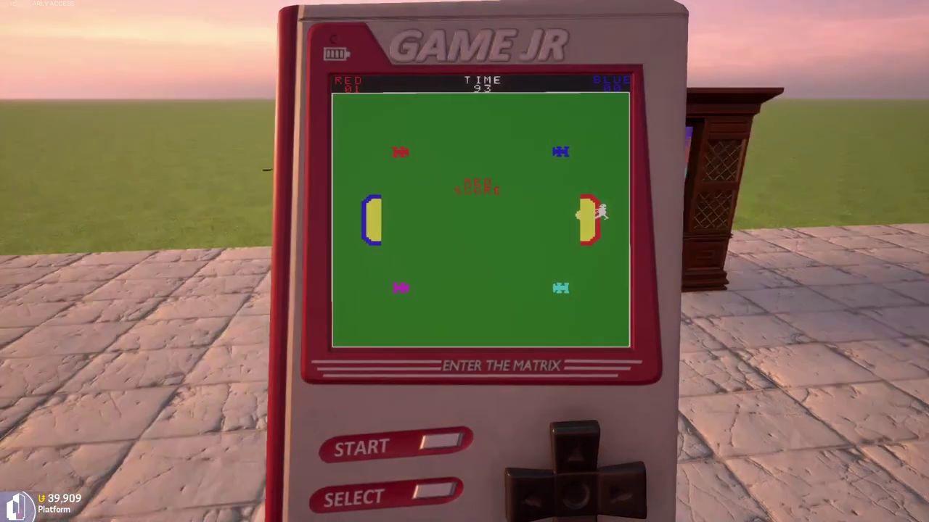
{"action": "key", "text": "Escape"}
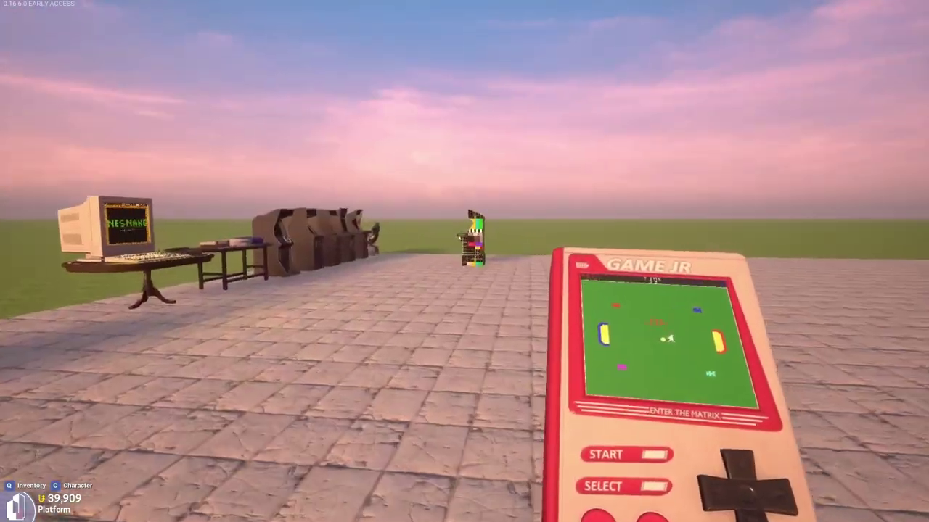
{"action": "left_click", "coordinate": [464, 261]}
{"action": "key", "text": "Escape"}
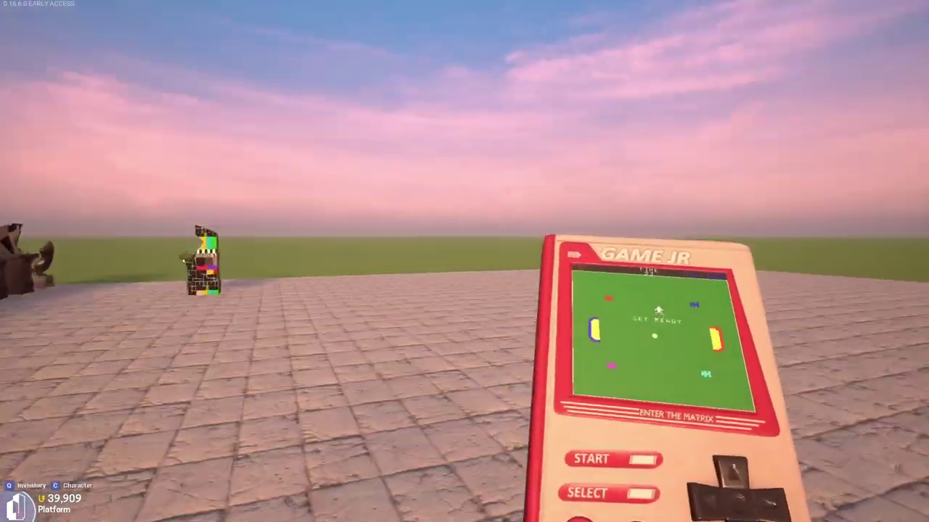
{"action": "key", "text": "s"}
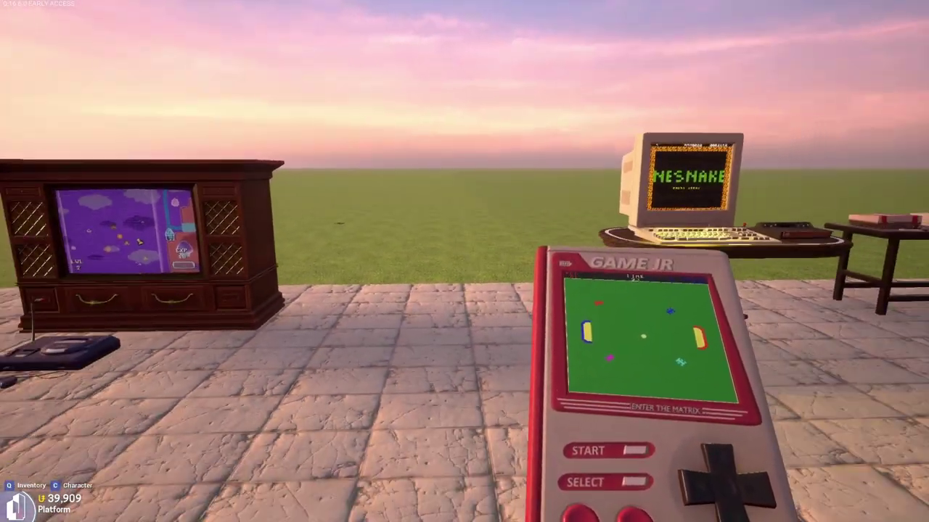
Equip the purple GSG handheld from the toys inventory in place of the Game Jr.
{"action": "key", "text": "q"}
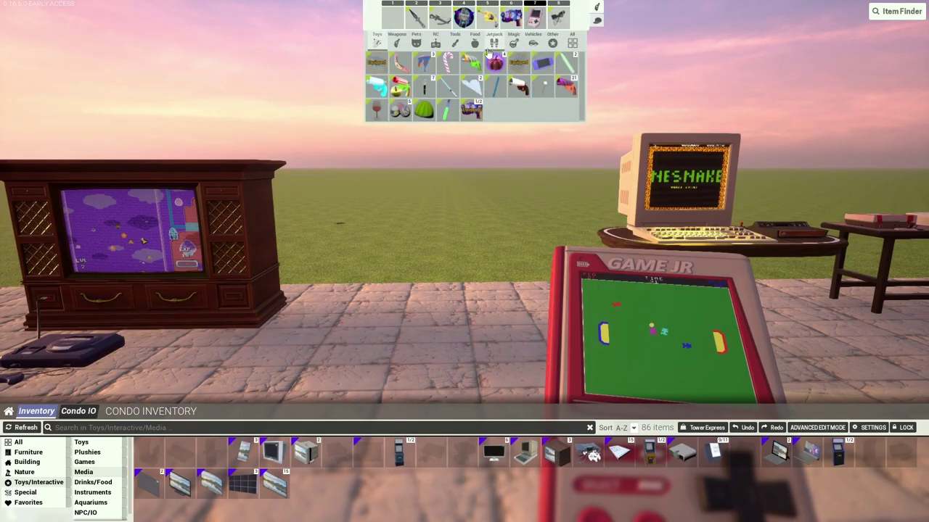
{"action": "left_click", "coordinate": [544, 62]}
{"action": "key", "text": "s"}
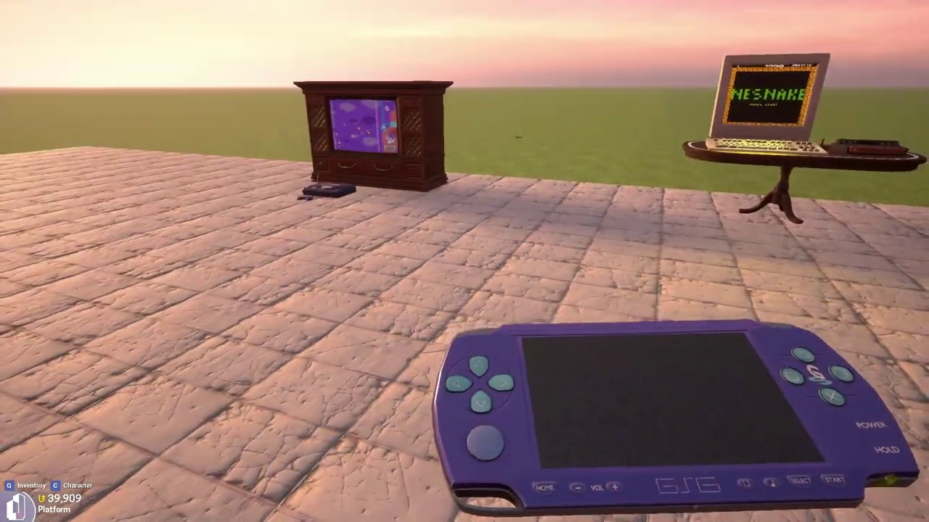
{"action": "key", "text": "w"}
{"action": "key", "text": "s"}
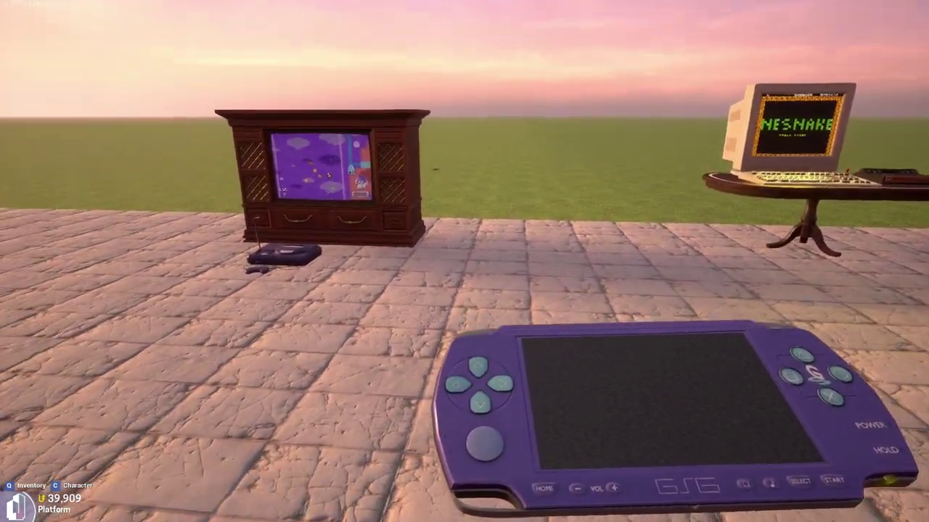
{"action": "key", "text": "v"}
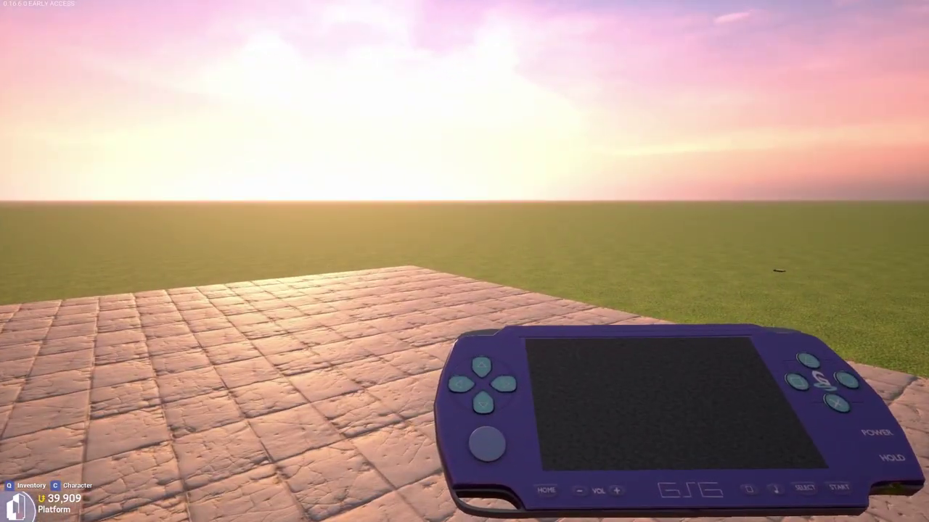
Start the GSG handheld, open its game selection and load SONIC W from the Genesis Plus GX list.
{"action": "left_click", "coordinate": [464, 261]}
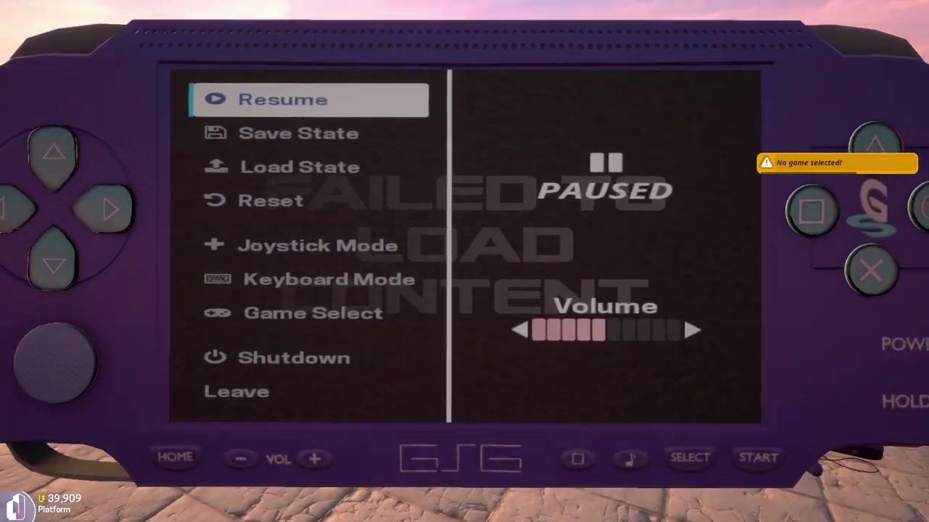
{"action": "key", "text": "Down"}
{"action": "key", "text": "Down"}
{"action": "key", "text": "Down"}
{"action": "key", "text": "Down"}
{"action": "key", "text": "Down"}
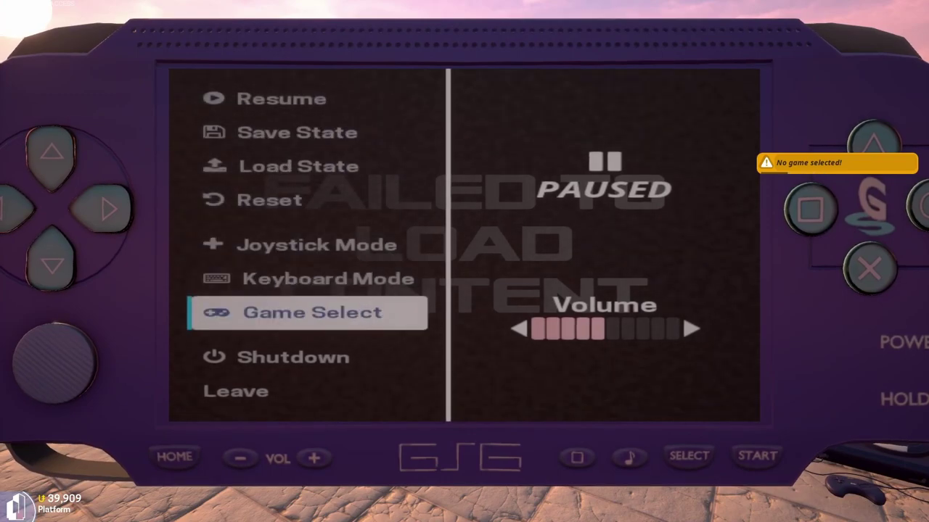
{"action": "key", "text": "Return"}
{"action": "left_click", "coordinate": [248, 214]}
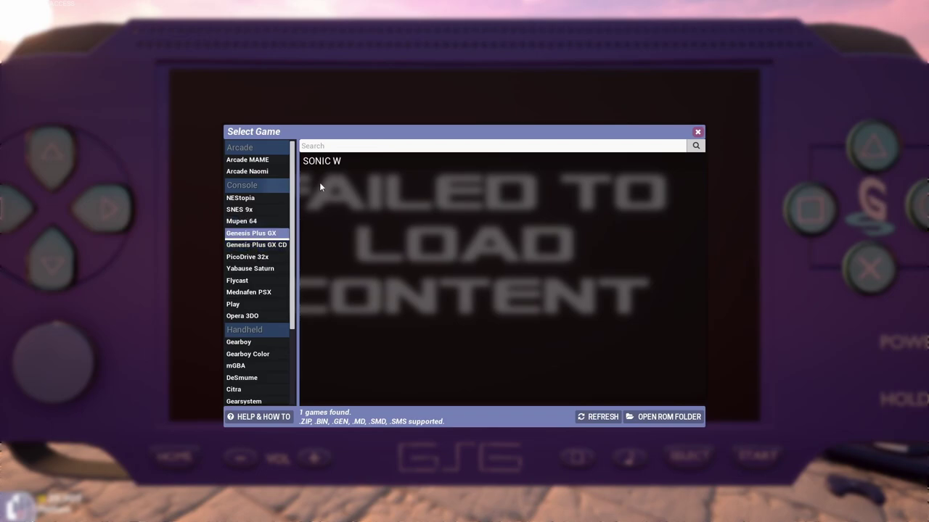
{"action": "left_click", "coordinate": [322, 163]}
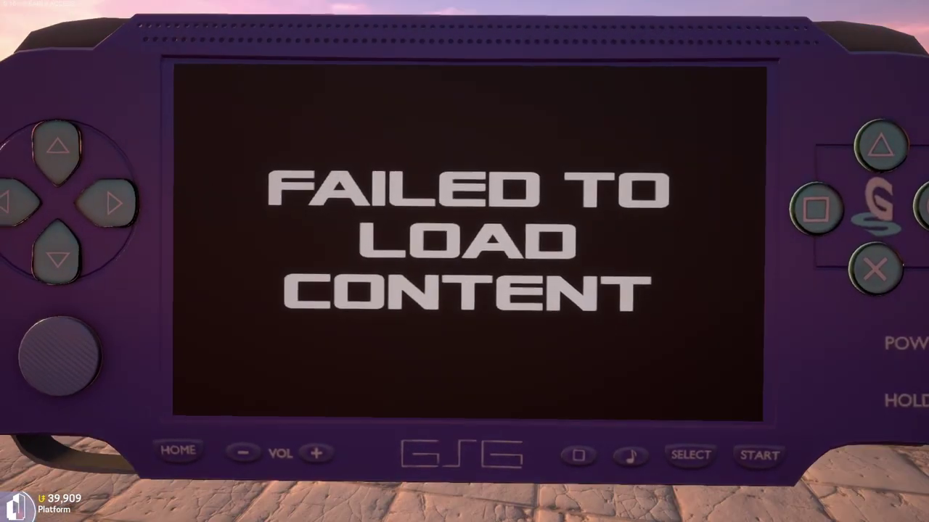
Play SONIC W on the GSG handheld, look through its pause options, and put the handheld away.
{"action": "key", "text": "Escape"}
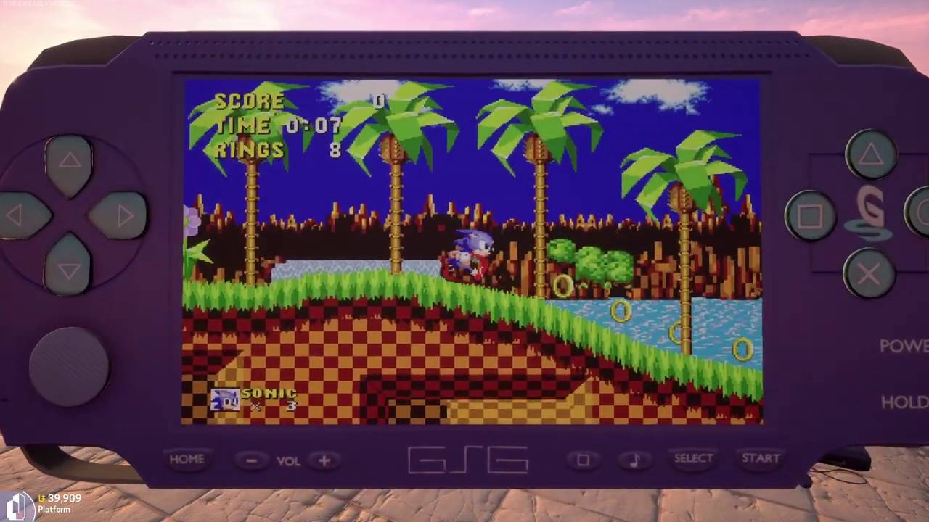
{"action": "key", "text": "Escape"}
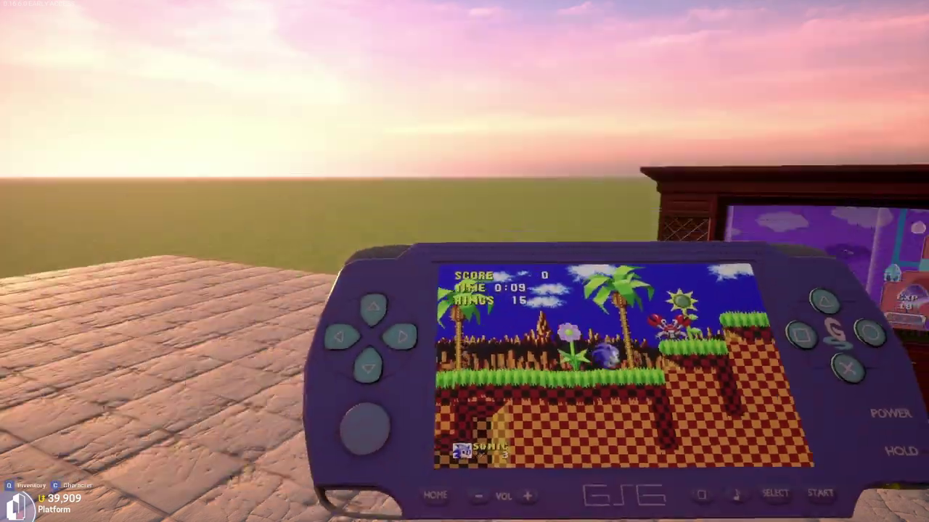
{"action": "key", "text": "Tab"}
{"action": "key", "text": "Down"}
{"action": "key", "text": "Down"}
{"action": "key", "text": "Down"}
{"action": "key", "text": "Down"}
{"action": "key", "text": "Down"}
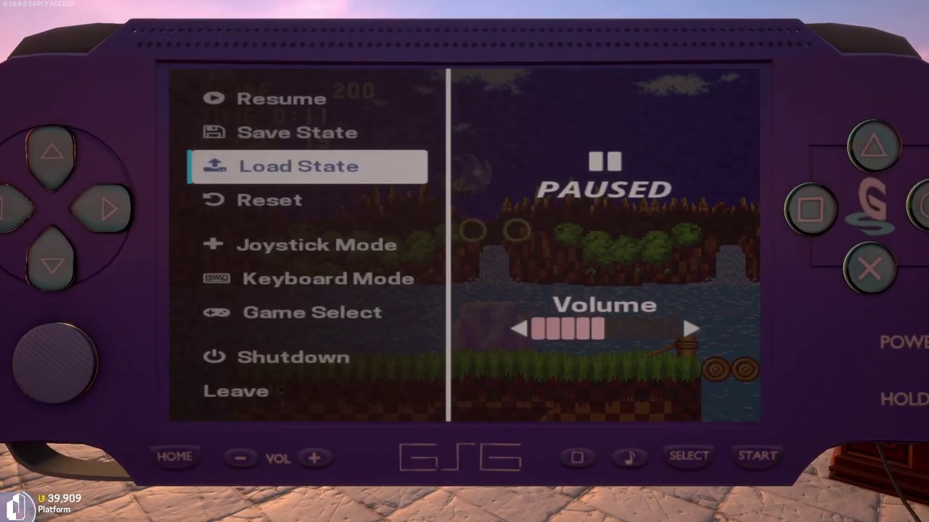
{"action": "key", "text": "Escape"}
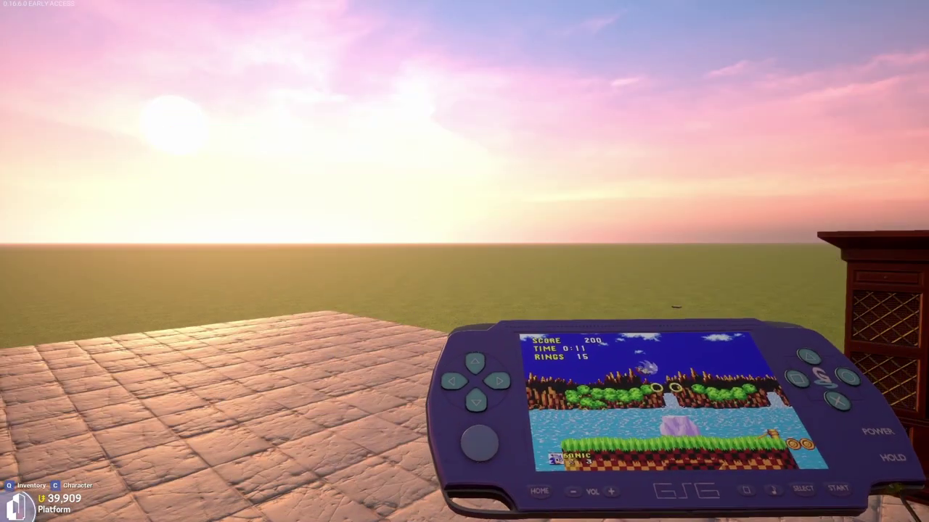
{"action": "key", "text": "1"}
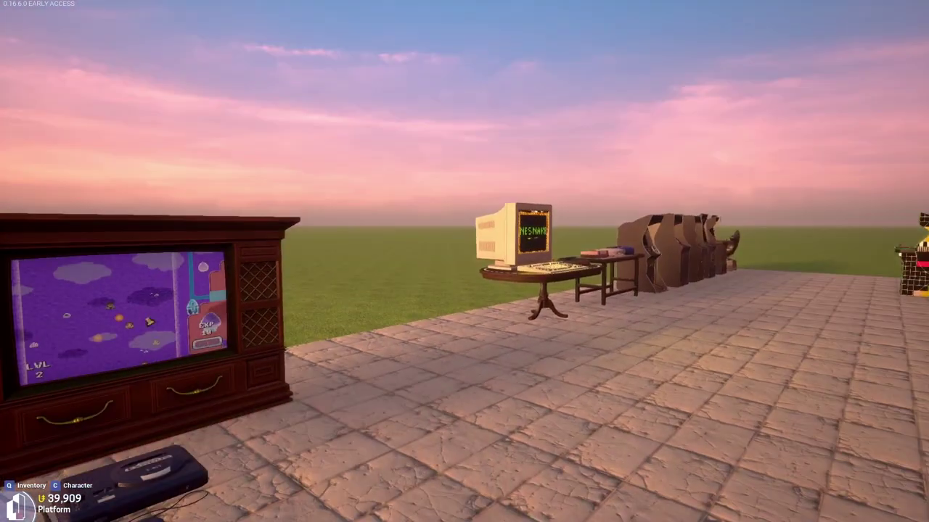
{"action": "key", "text": "d"}
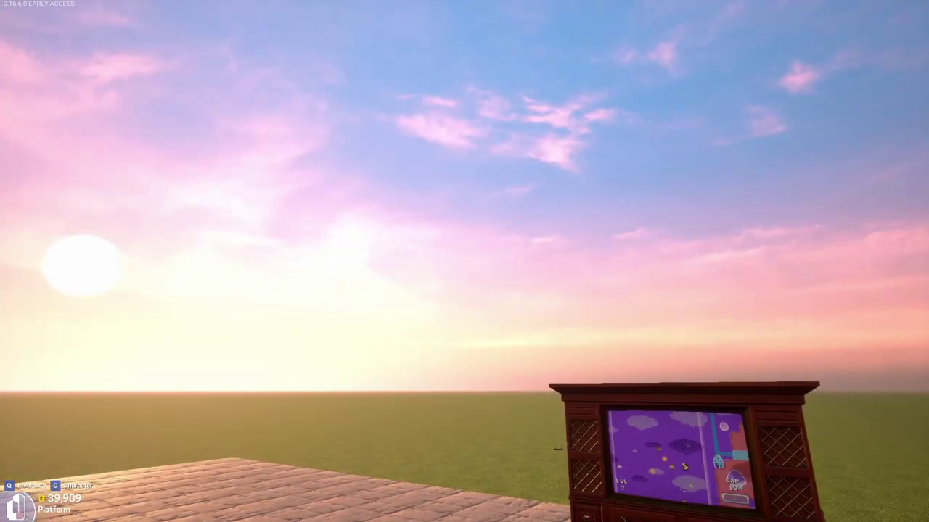
{"action": "key", "text": "s"}
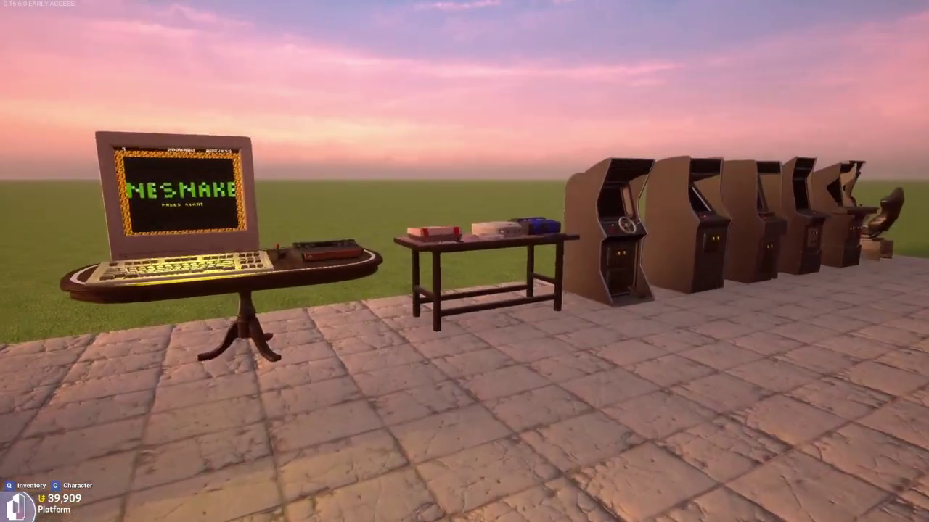
{"action": "key", "text": "w"}
{"action": "mouse_move", "coordinate": [465, 261]}
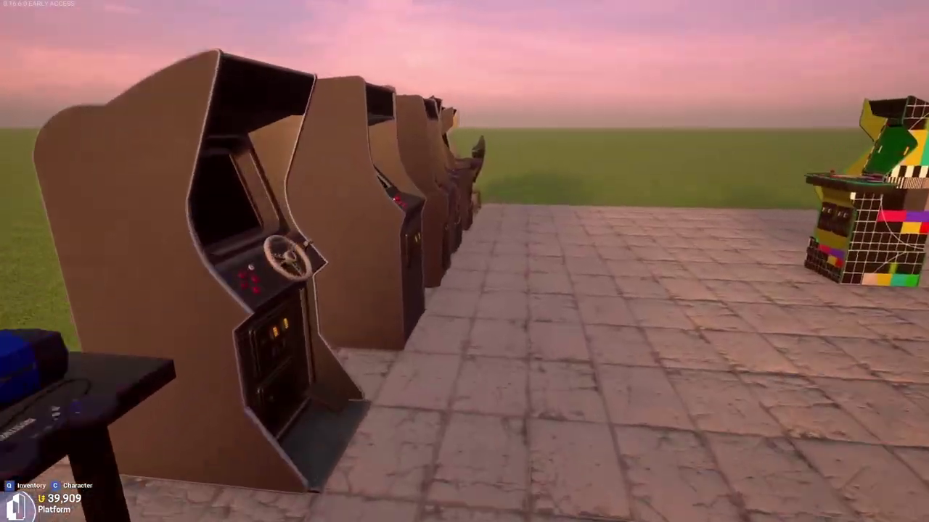
{"action": "key", "text": "w"}
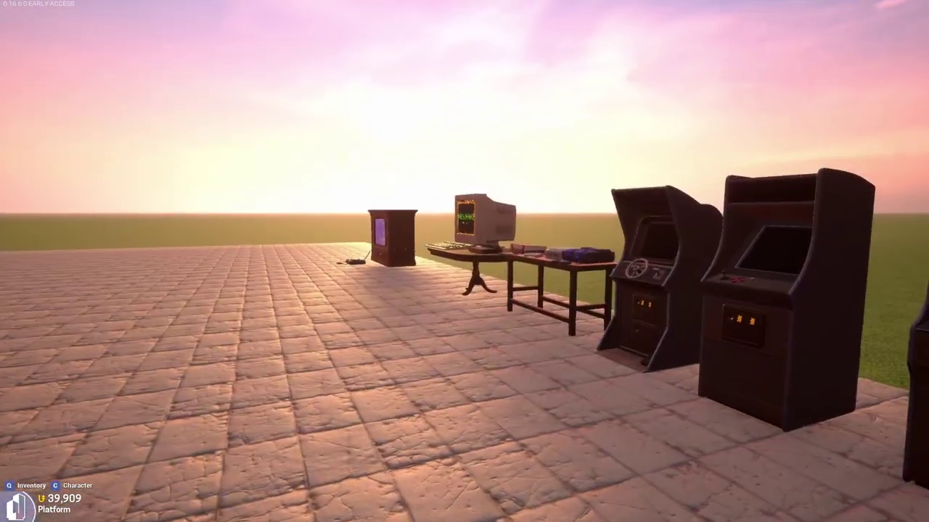
{"action": "key", "text": "w"}
{"action": "key", "text": "a"}
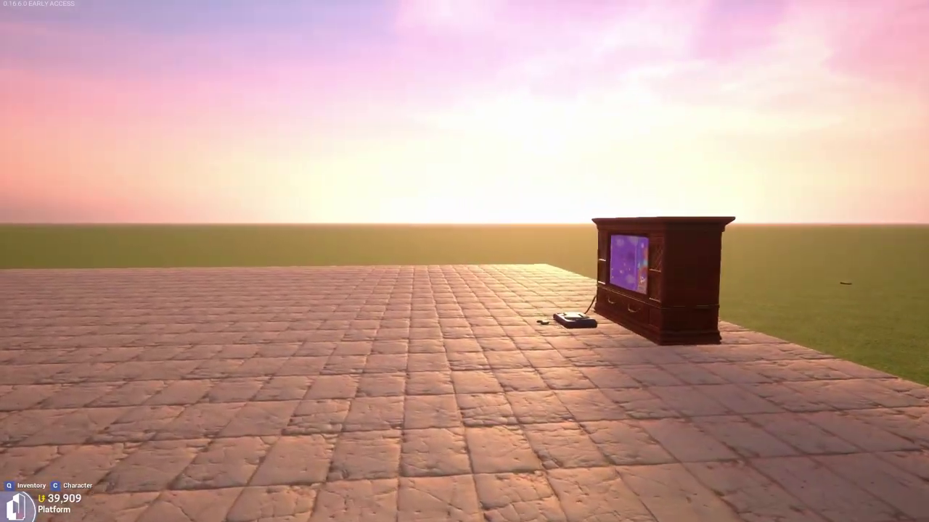